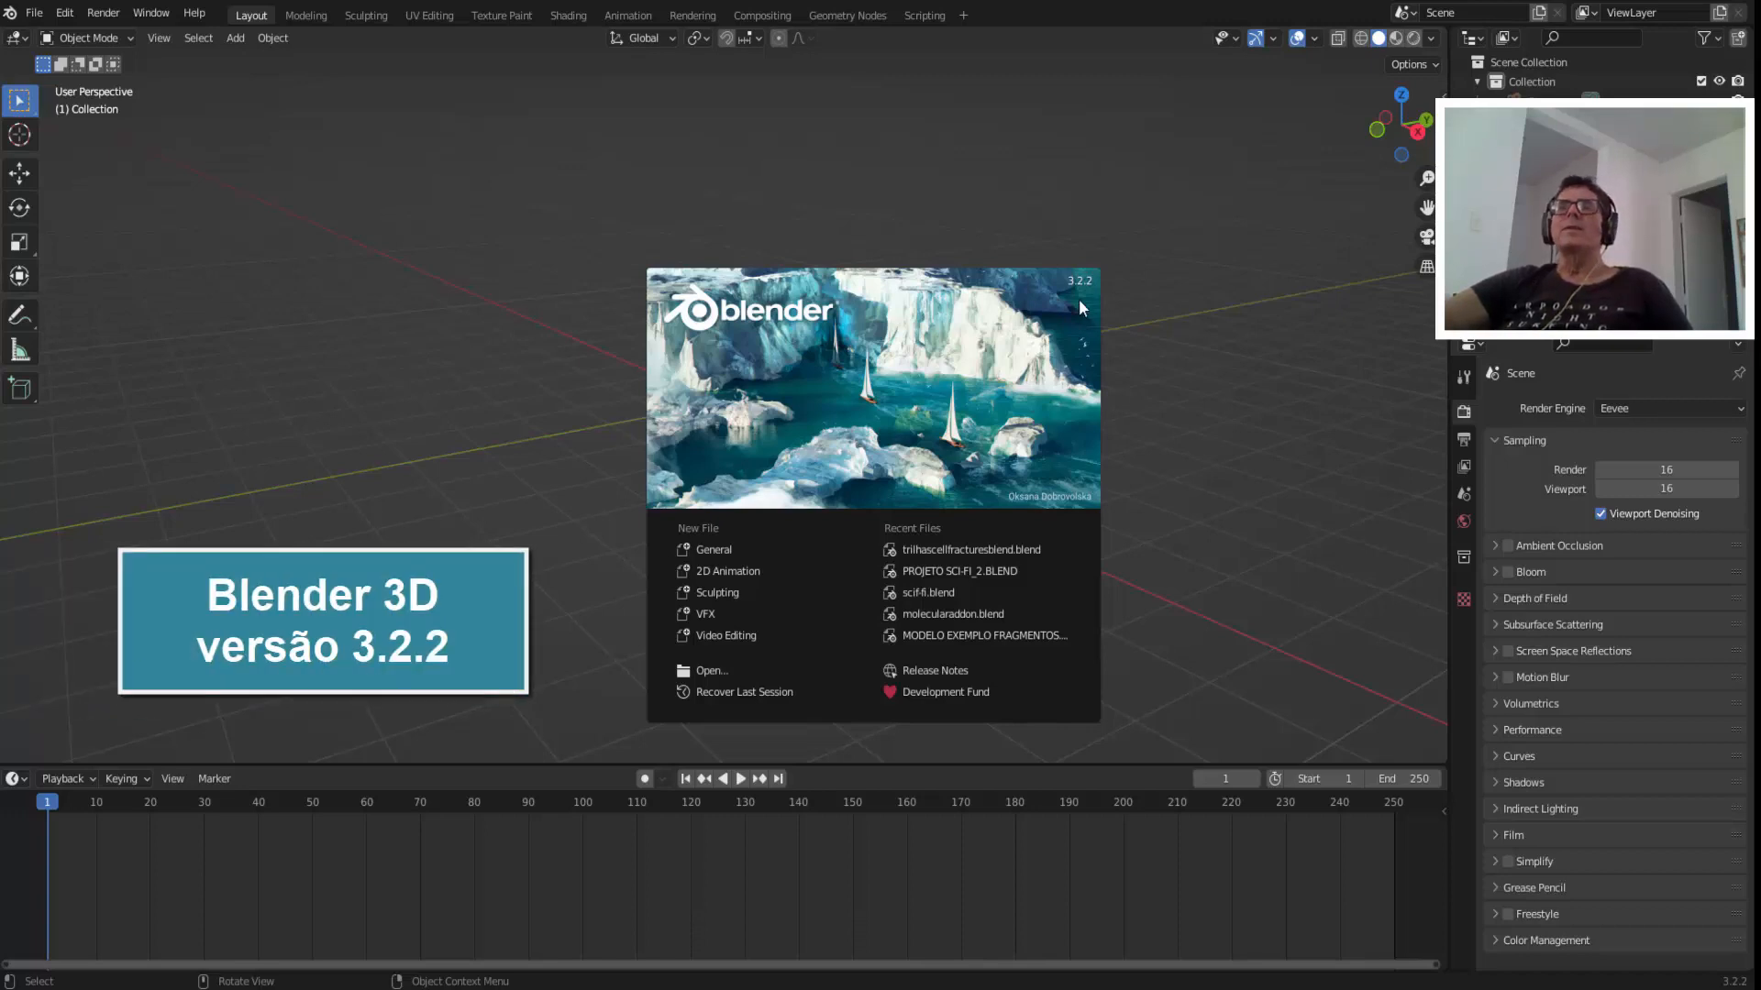
# Dismiss the splash screen, enlarge the timeline area and turn it into a Geometry Node Editor without its sidebar.
pyautogui.click(1136, 341)
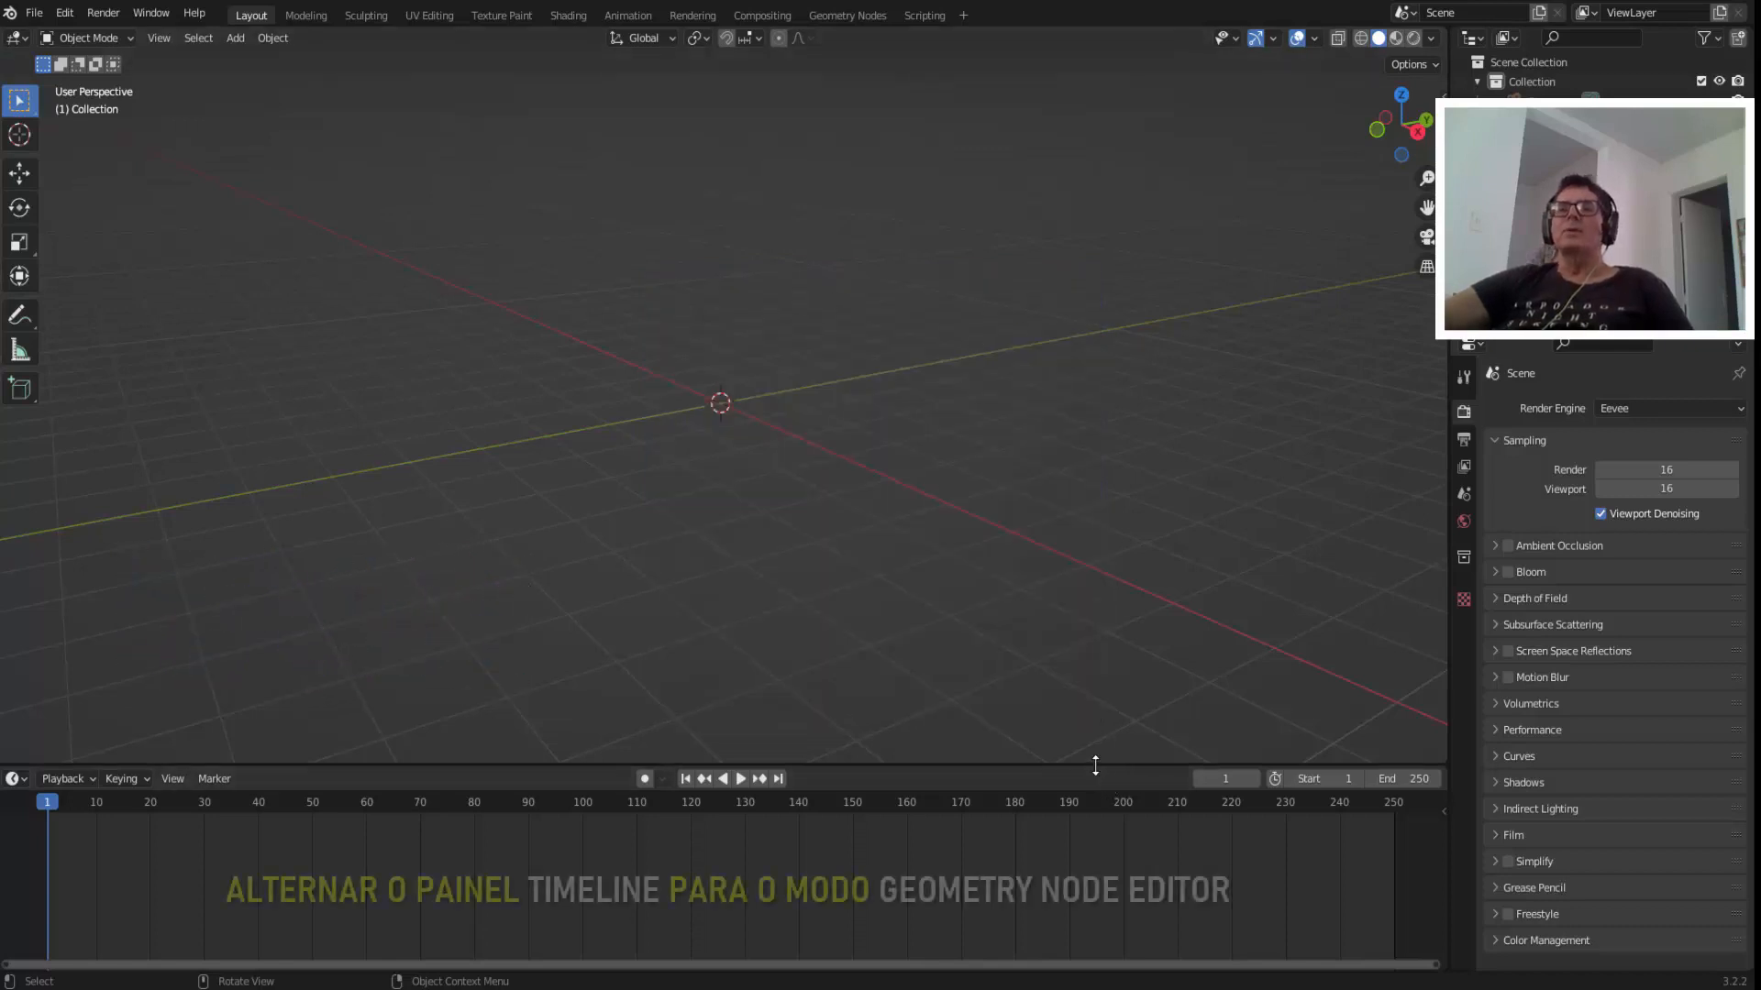
pyautogui.moveTo(1095, 766); pyautogui.dragTo(1121, 456)
pyautogui.click(17, 473)
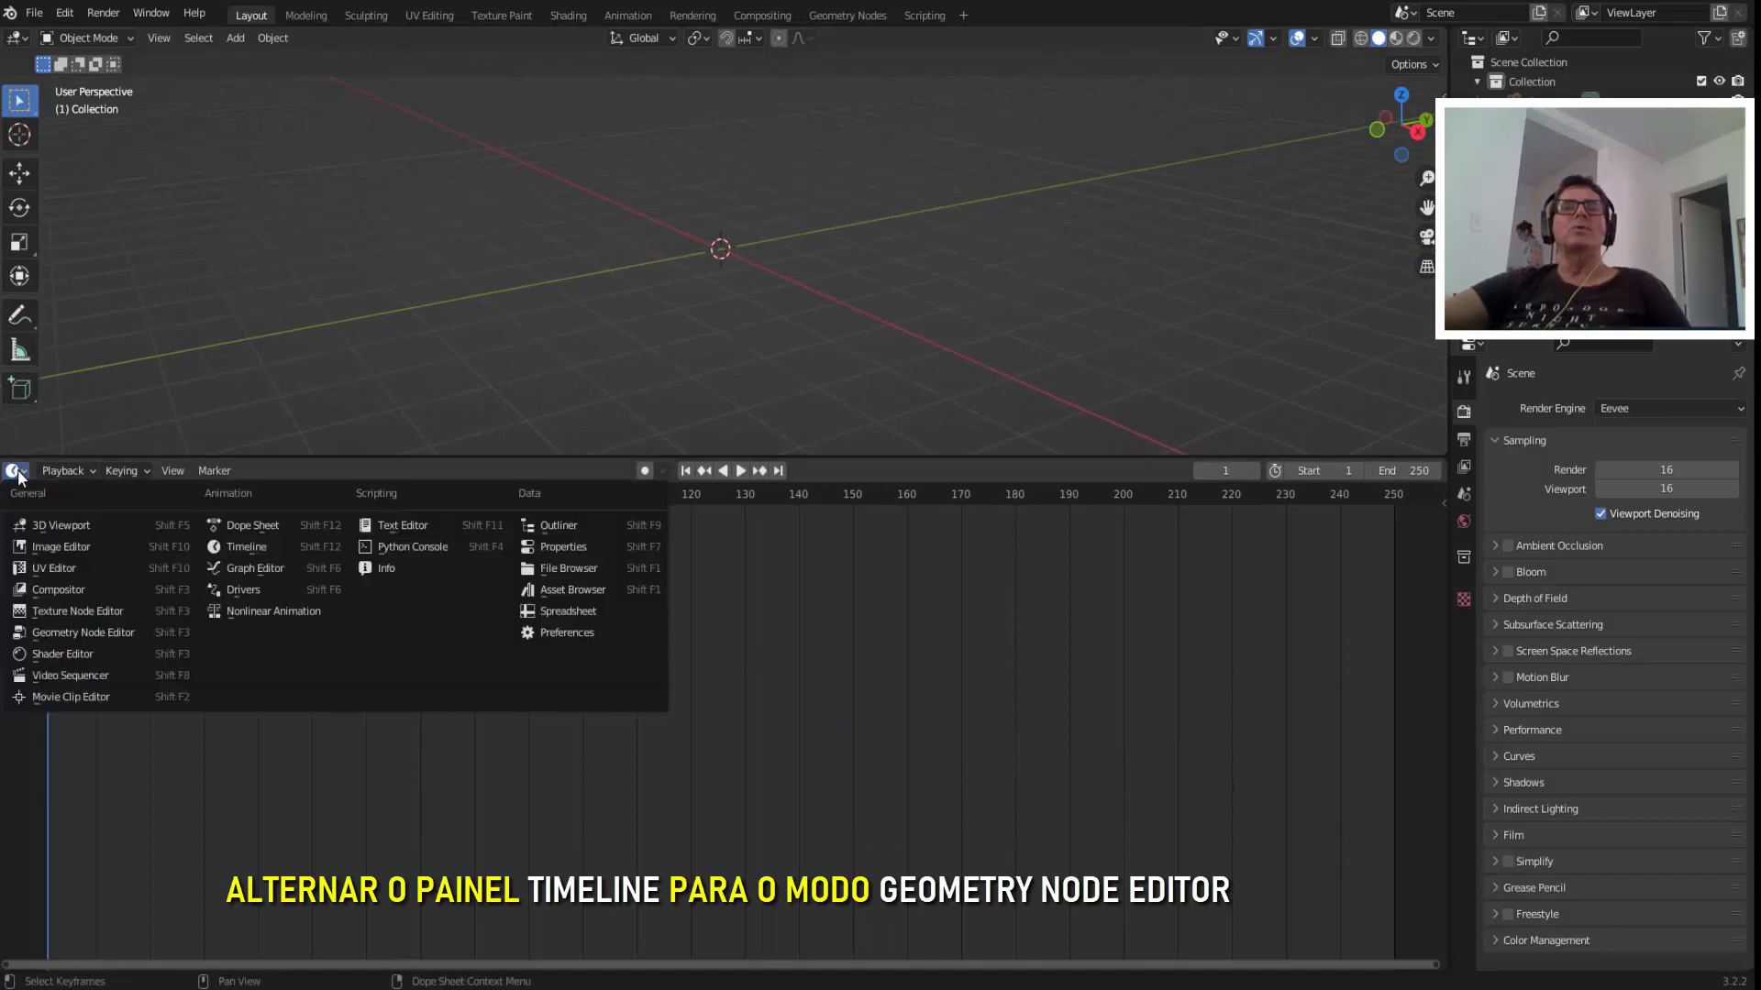
pyautogui.click(92, 627)
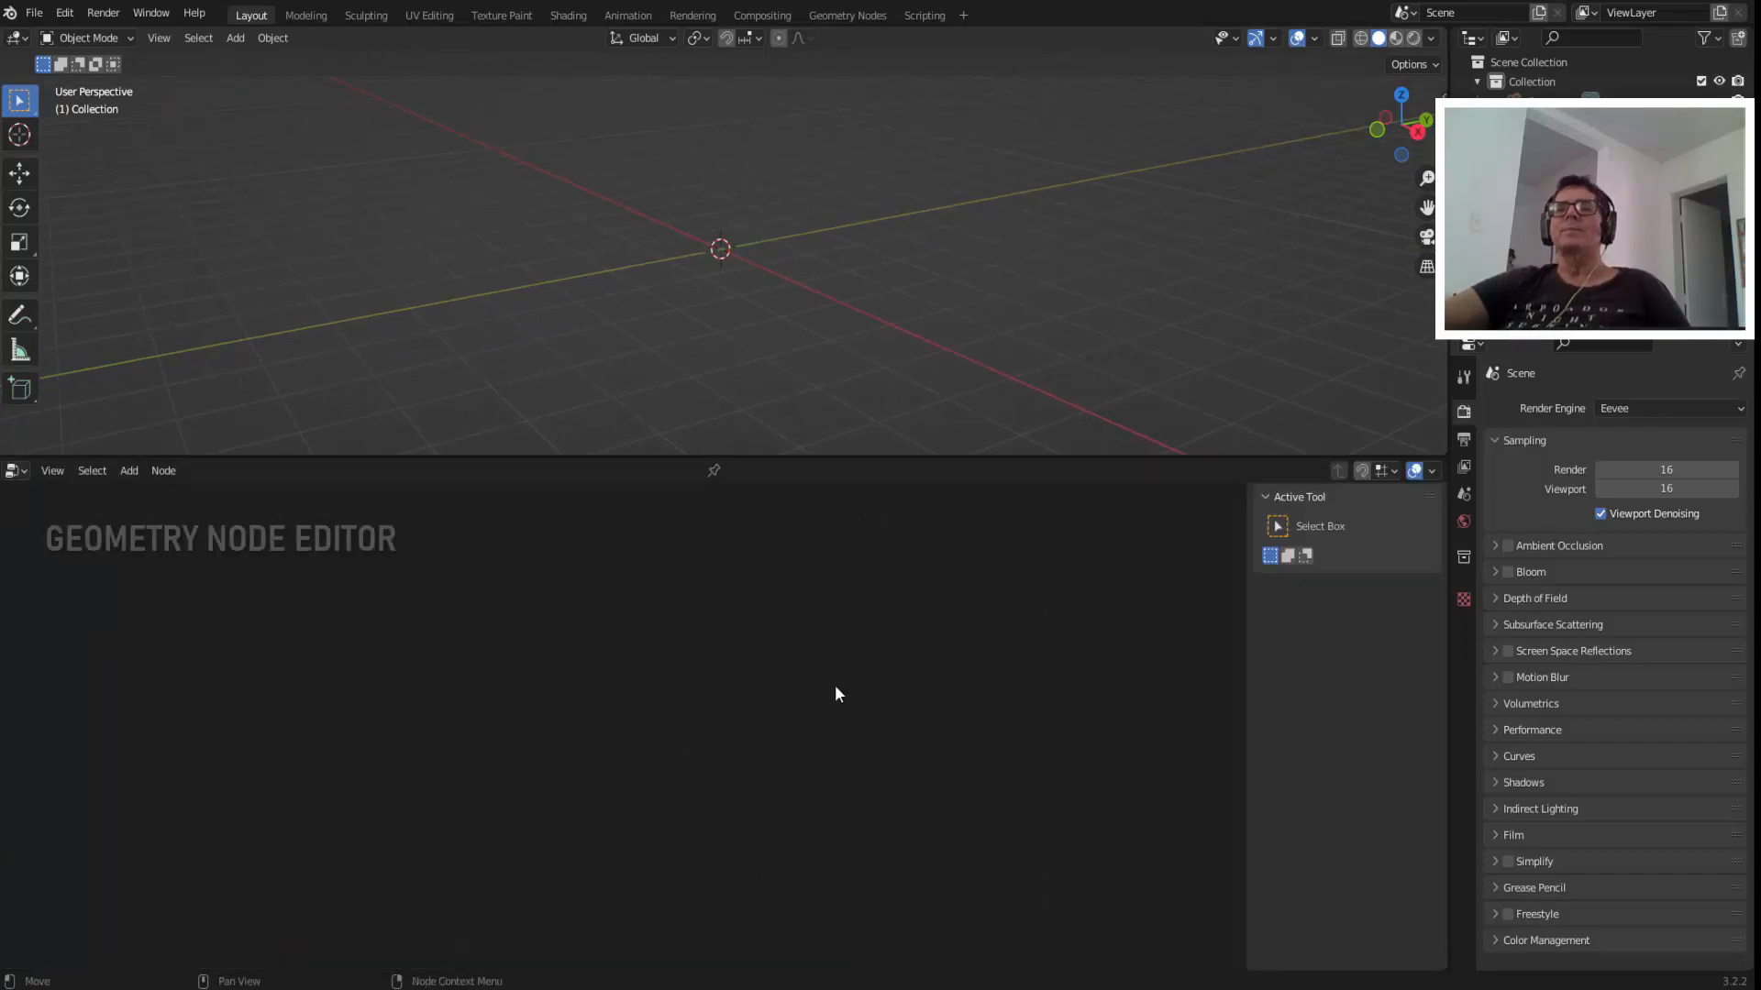
pyautogui.press('n')
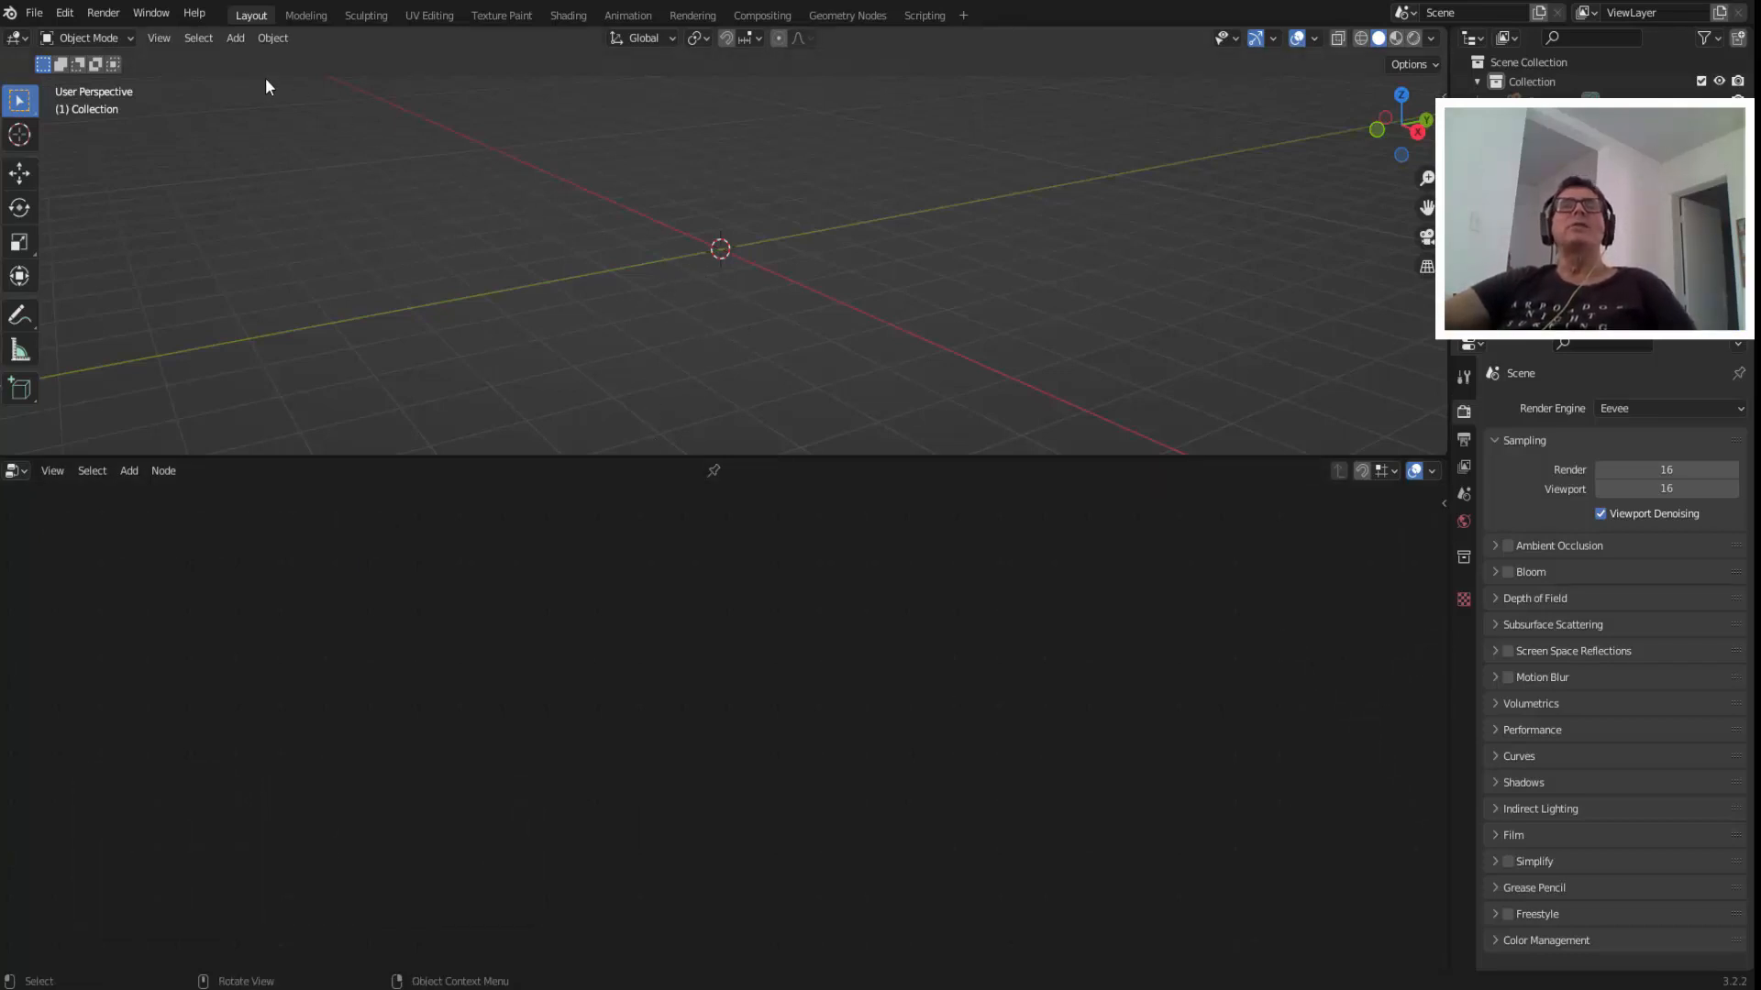
# Add a text object to inspect its object data properties, and delete it again.
pyautogui.click(244, 39)
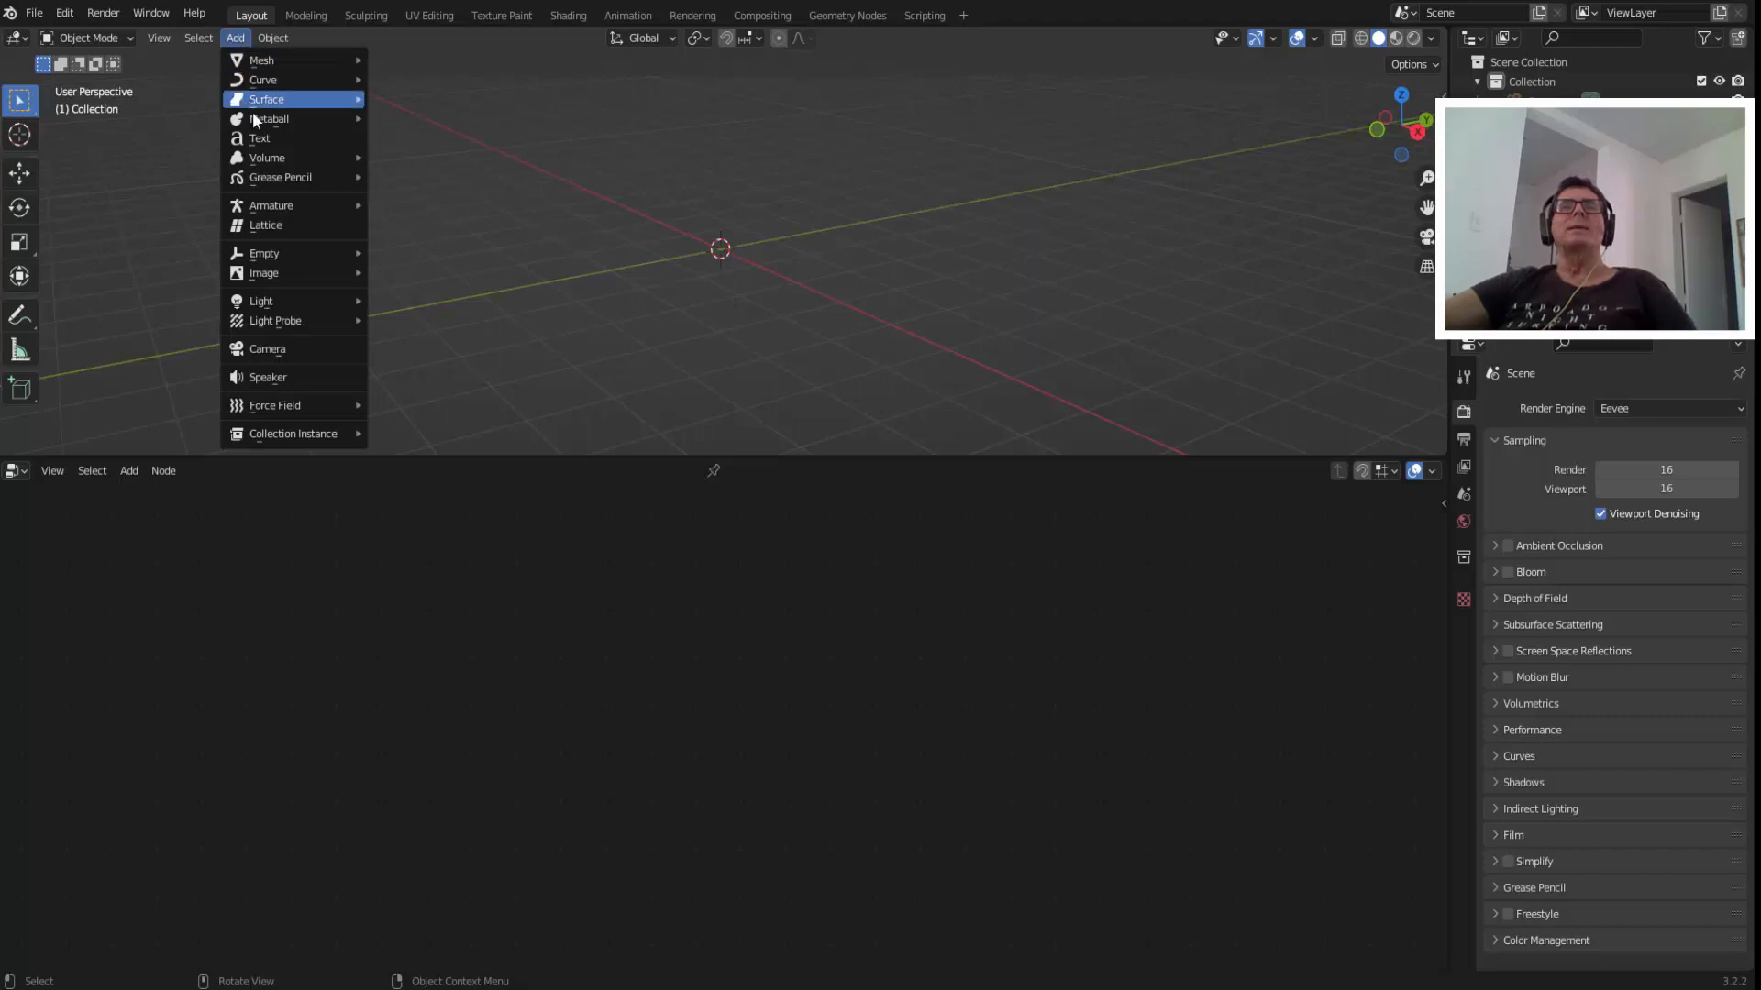
pyautogui.click(261, 143)
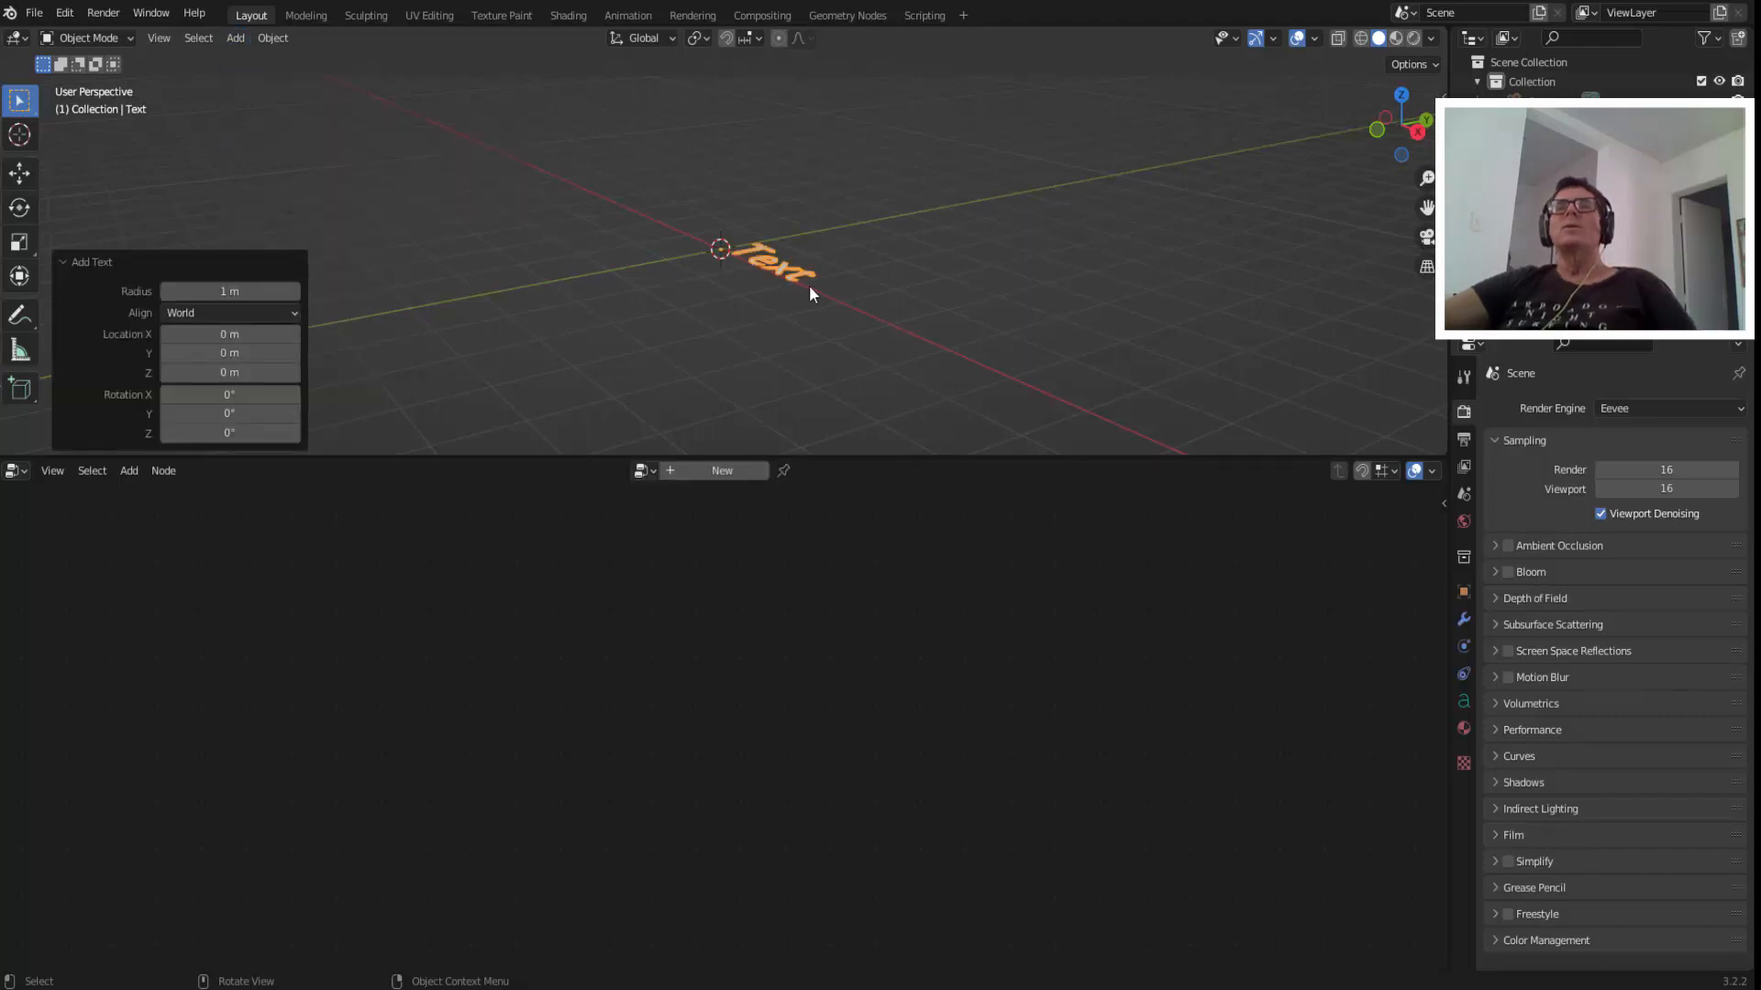
pyautogui.scroll(4, 809, 285)
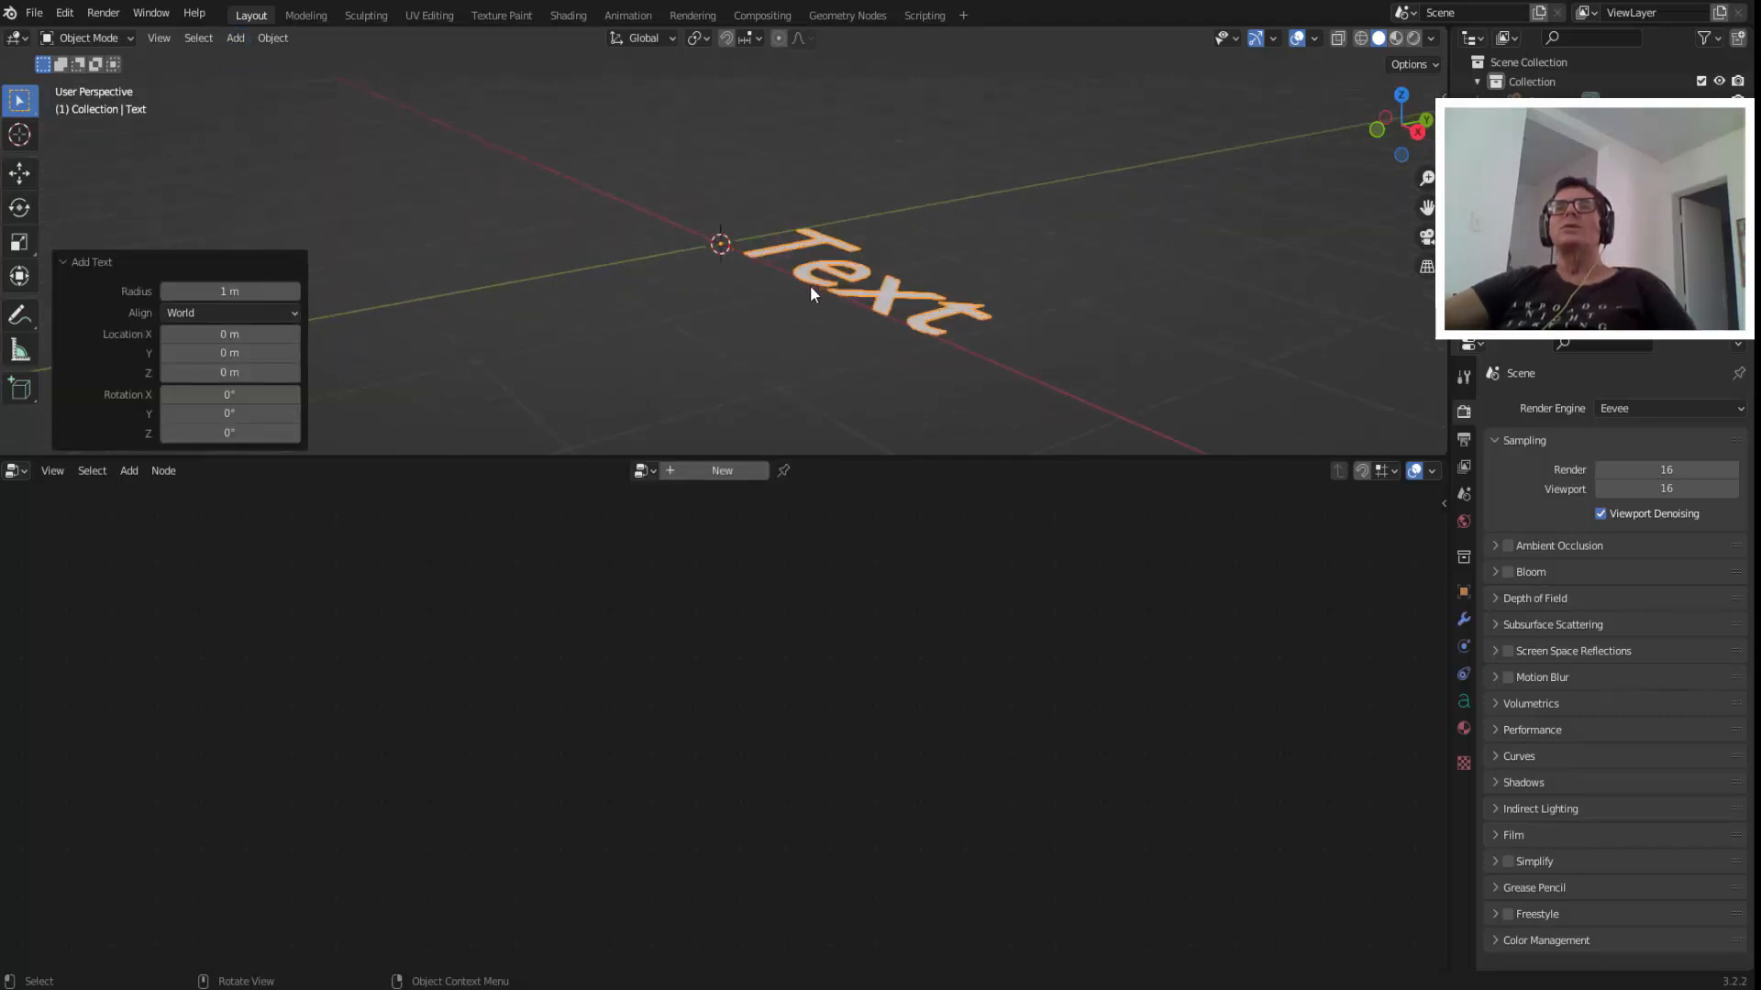
pyautogui.click(1463, 702)
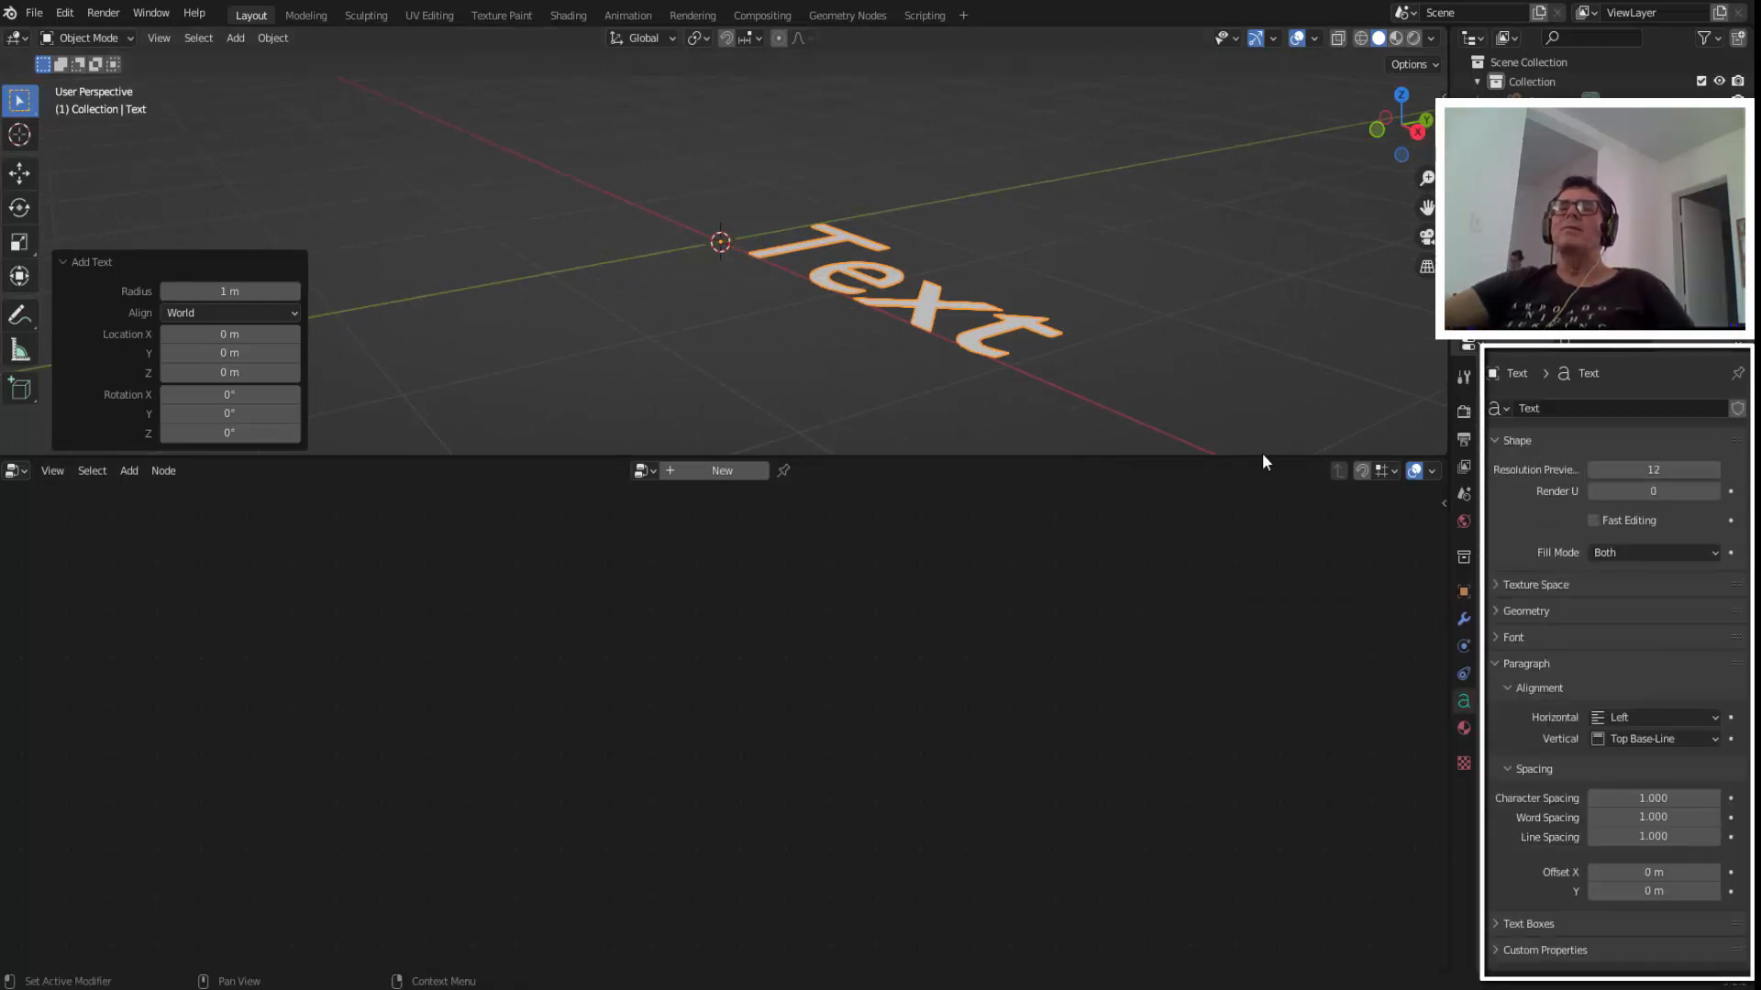
pyautogui.press('x')
pyautogui.click(773, 260)
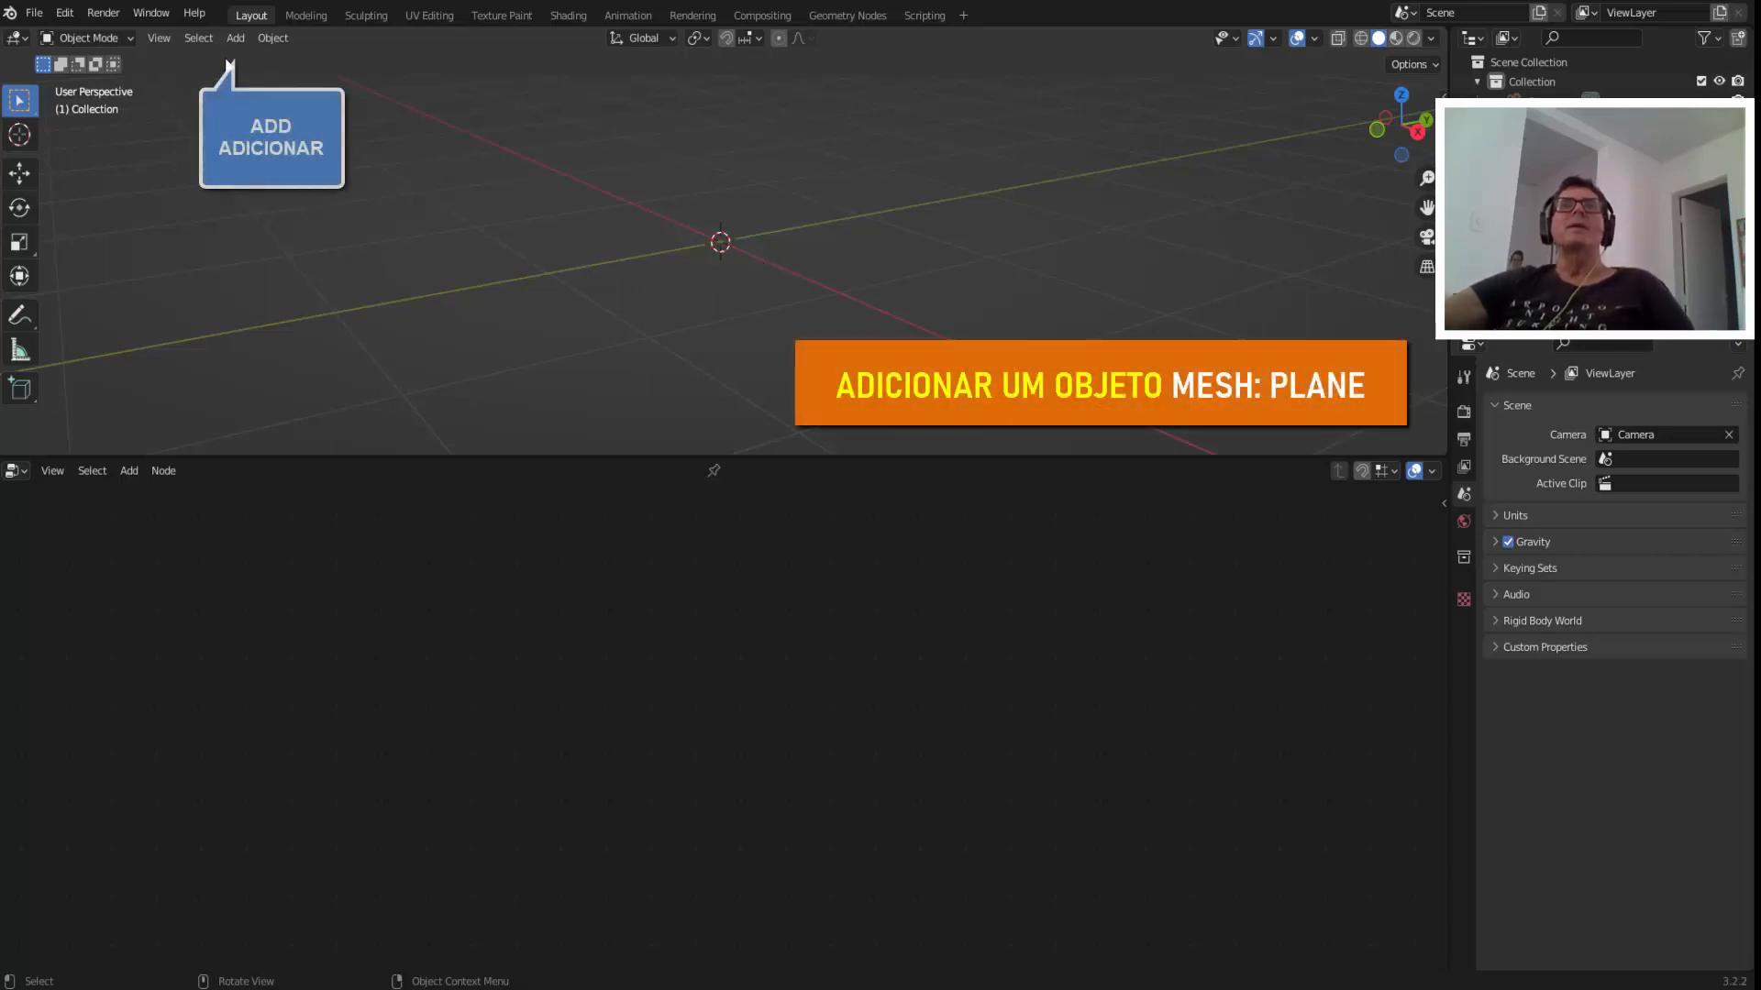
# Add a mesh plane at the origin and create a new geometry node tree for it.
pyautogui.click(238, 40)
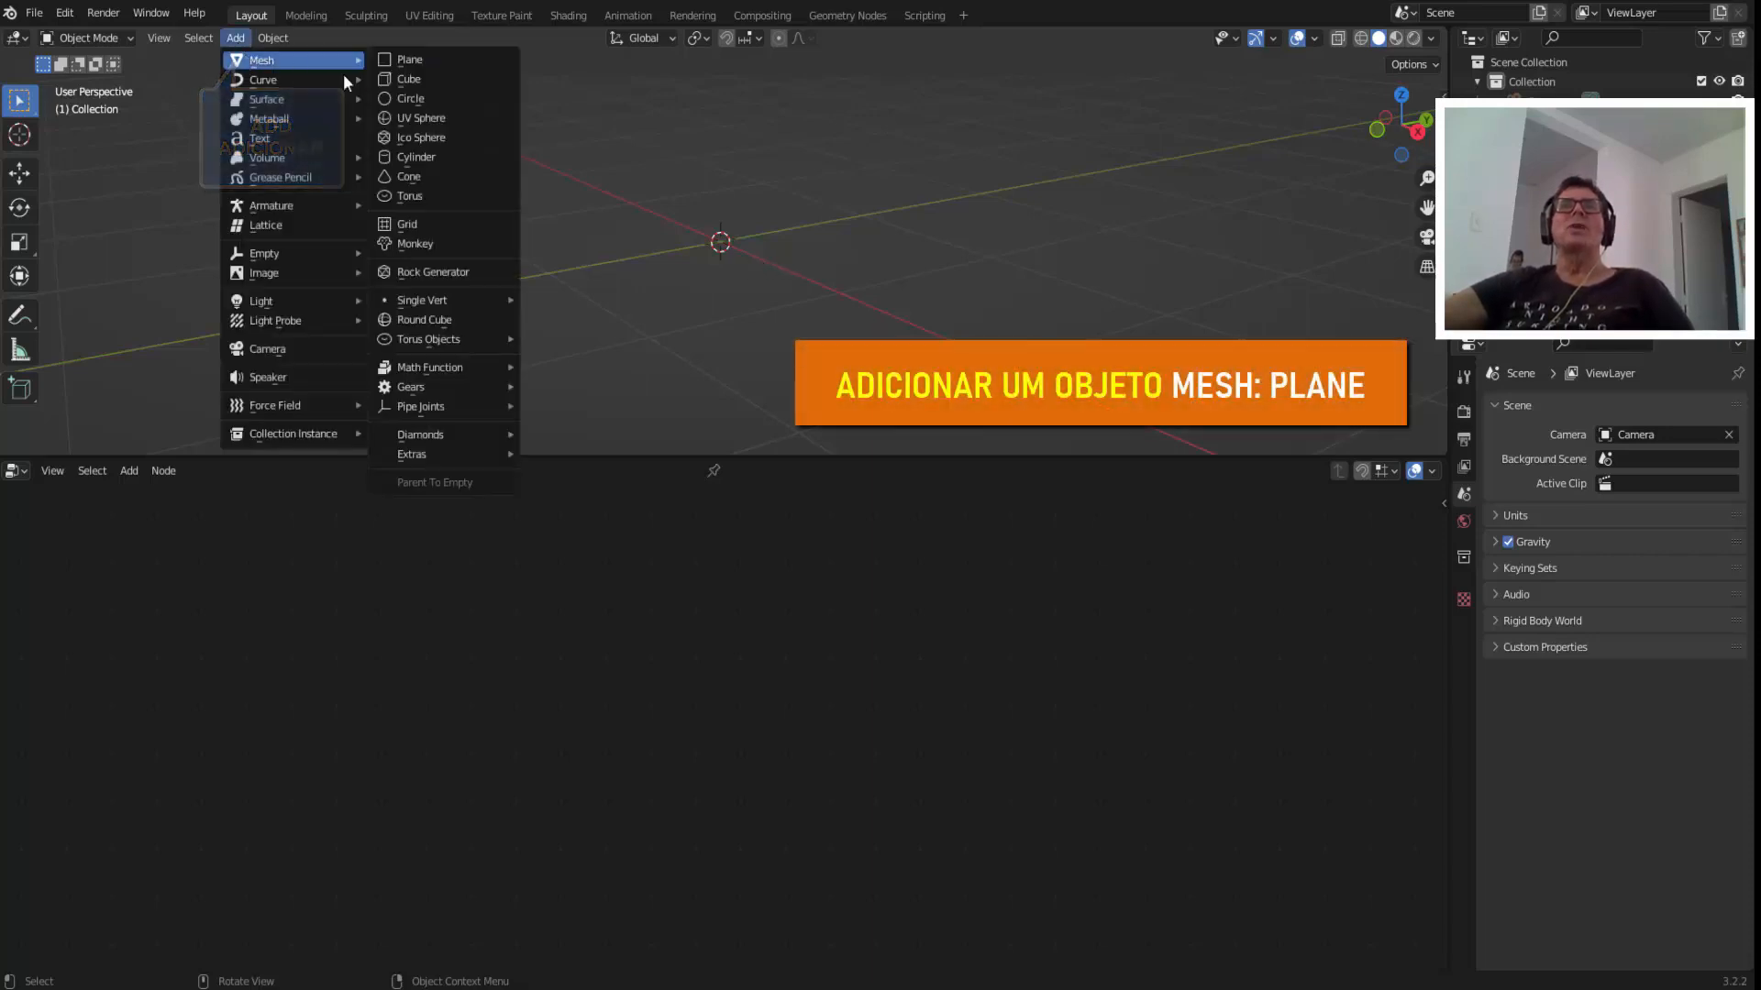
pyautogui.moveTo(311, 61)
pyautogui.click(440, 60)
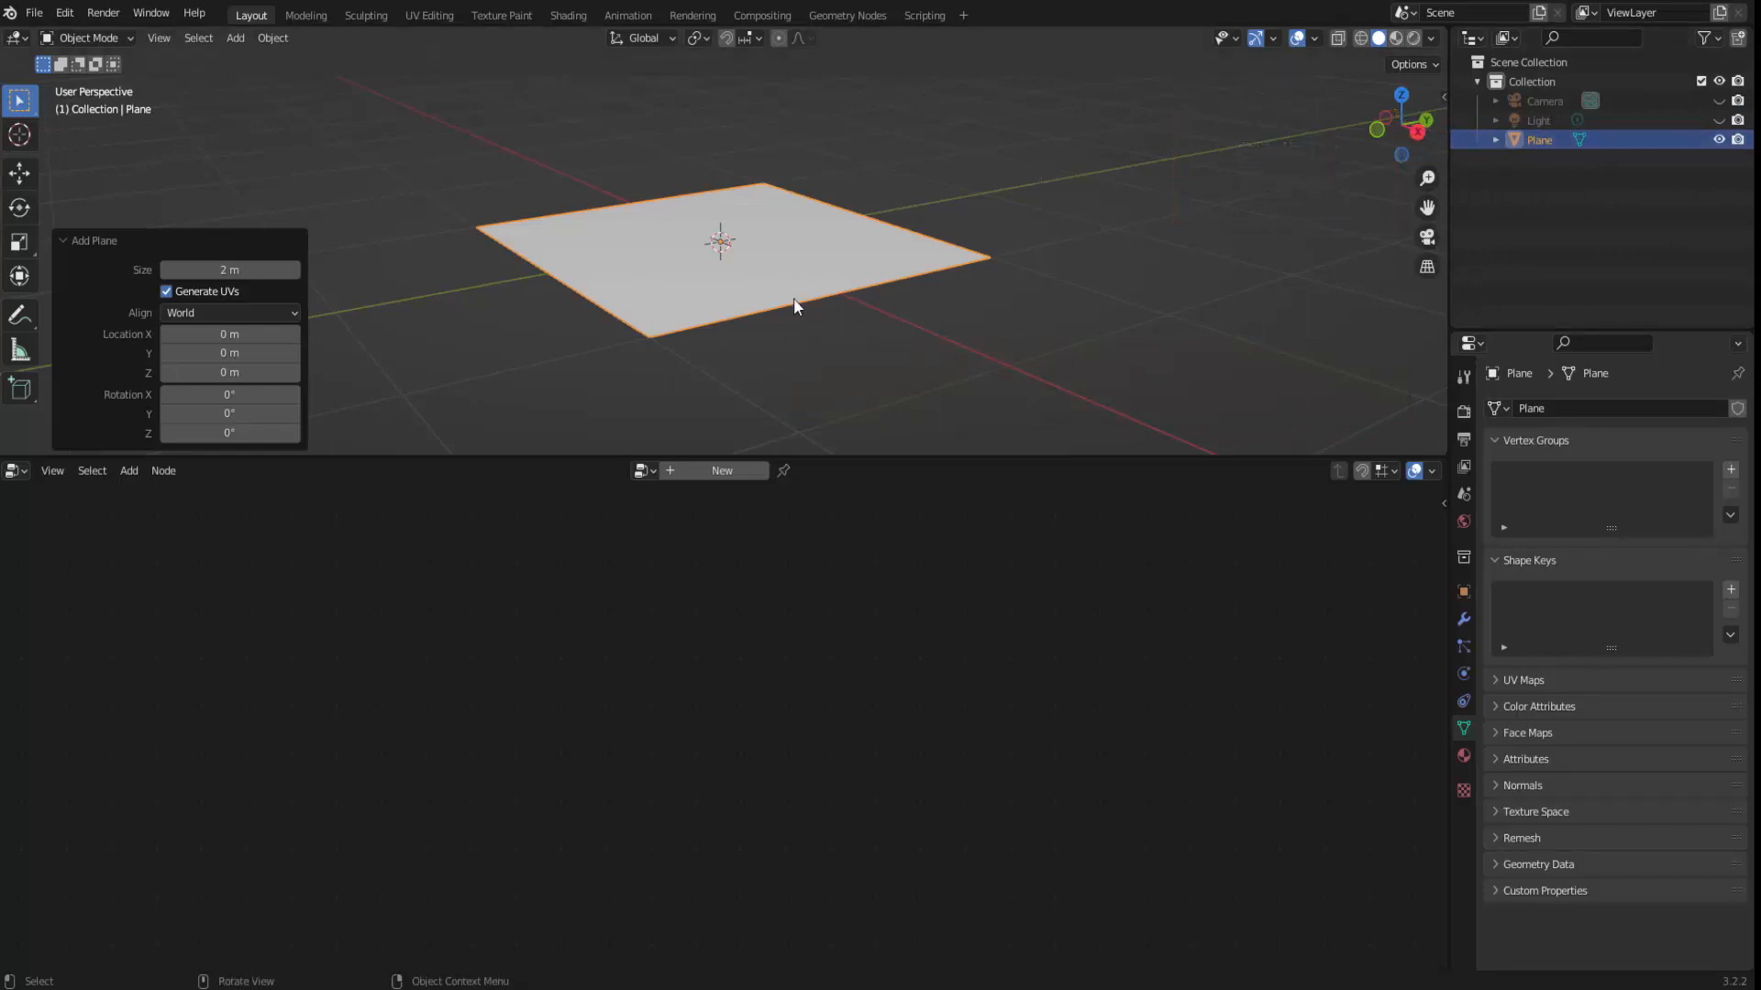
pyautogui.click(721, 470)
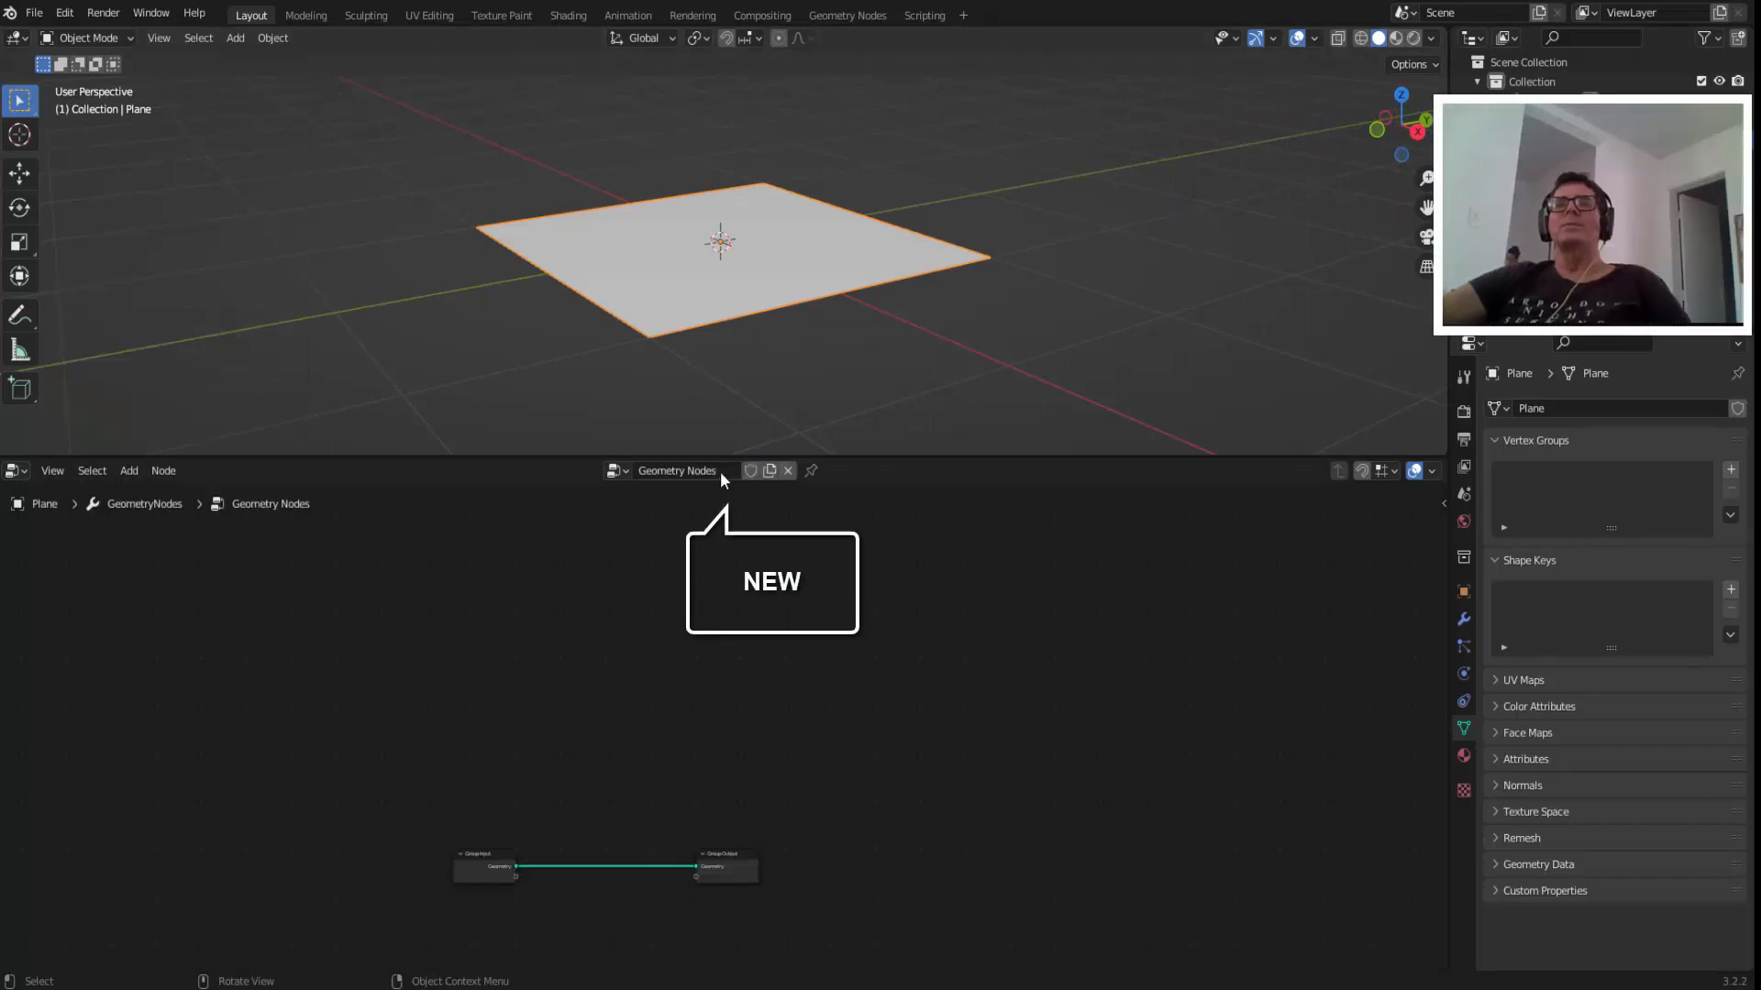
# Move the Group Input and Group Output nodes farther apart and disconnect the Geometry link between them.
pyautogui.moveTo(945, 841); pyautogui.dragTo(1040, 679, button='middle')
pyautogui.scroll(2, 1040, 679)
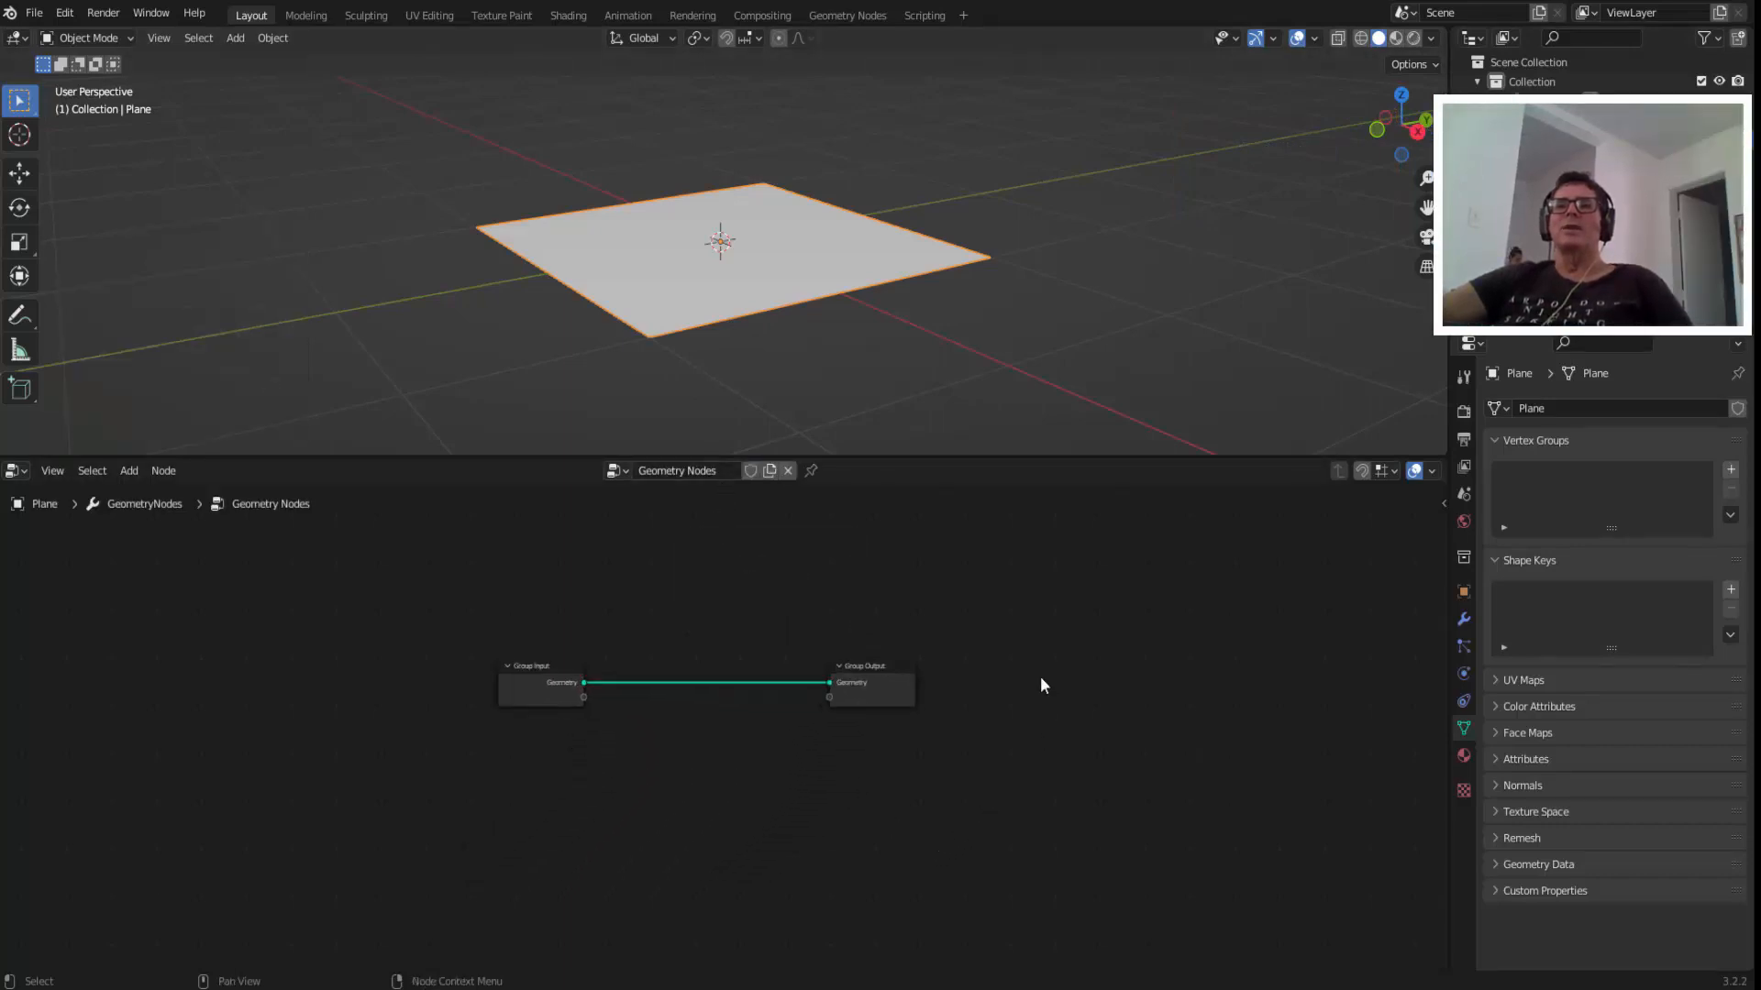
pyautogui.scroll(3, 1039, 680)
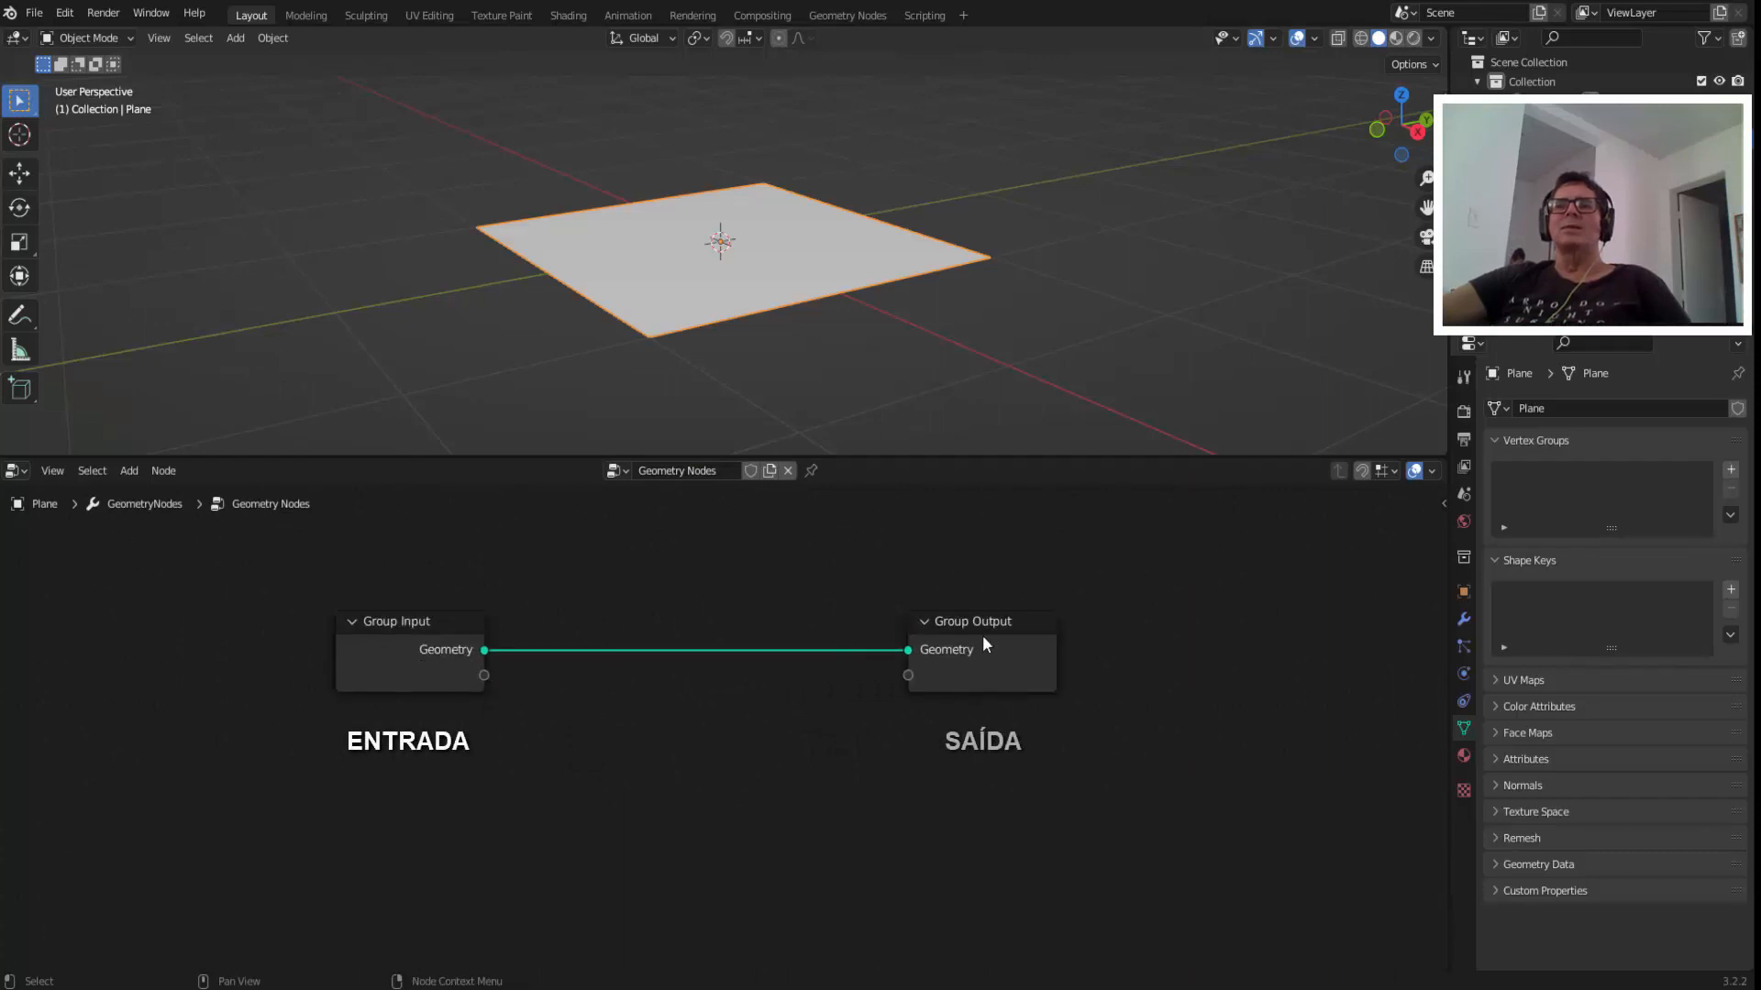
pyautogui.moveTo(410, 625); pyautogui.dragTo(125, 628)
pyautogui.moveTo(992, 620); pyautogui.dragTo(1314, 620)
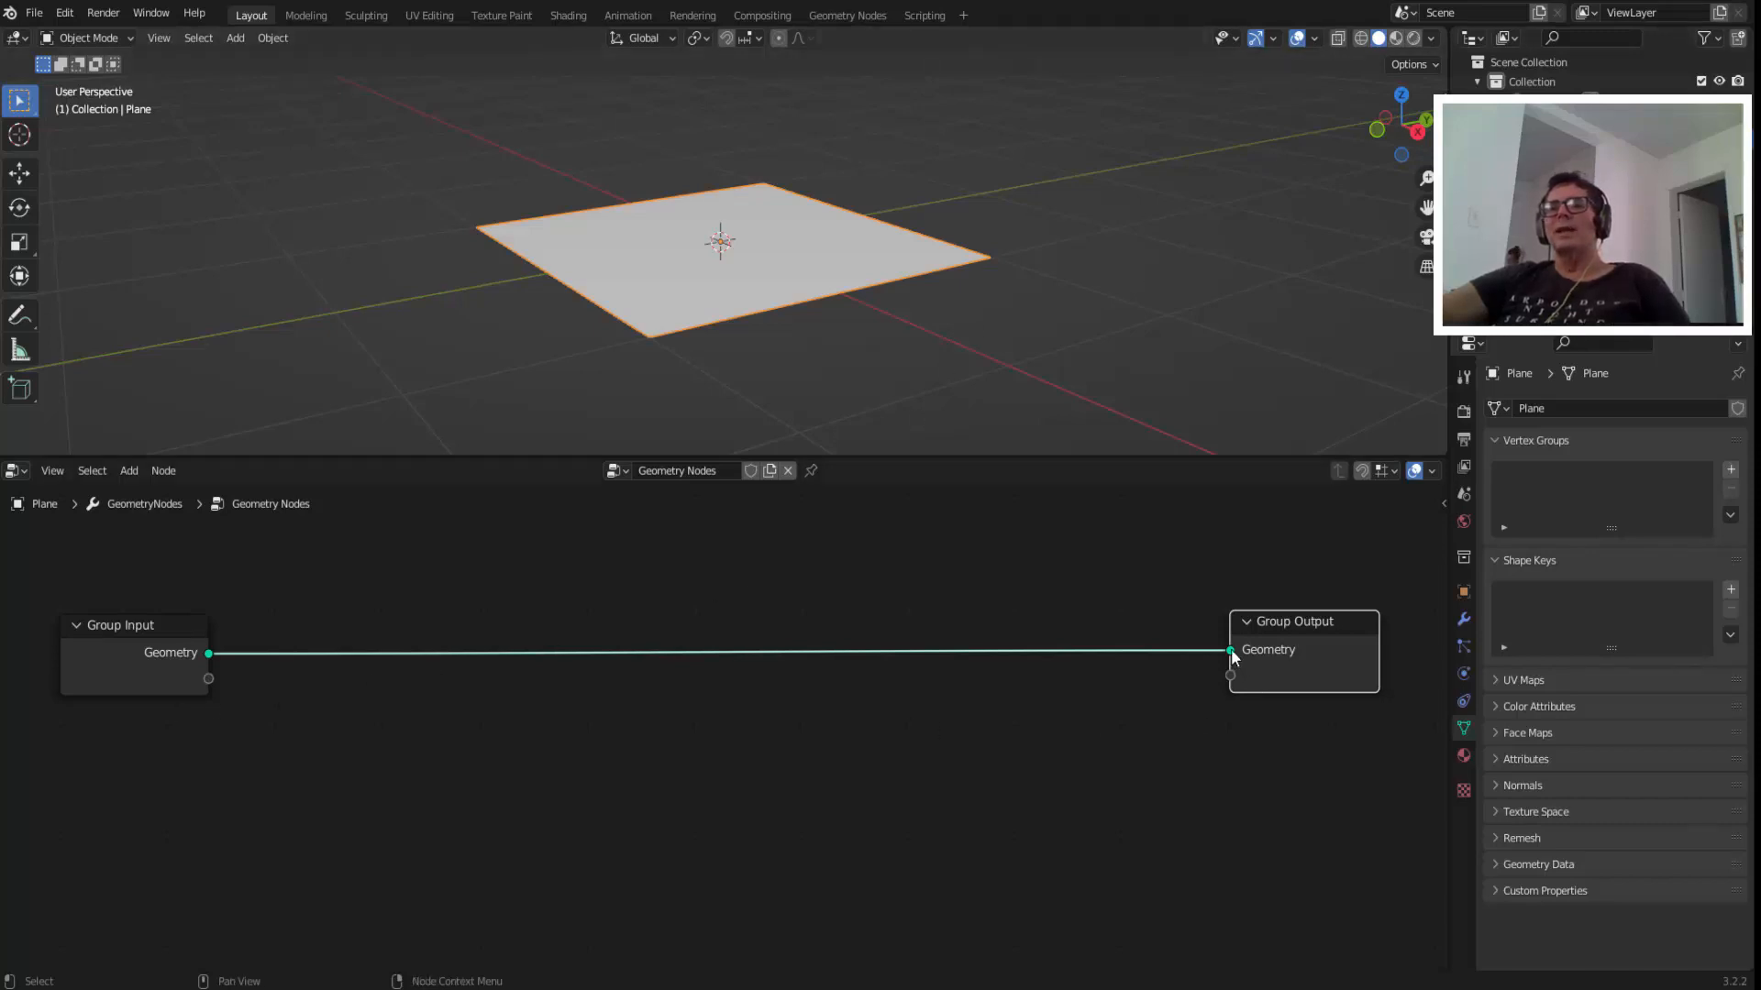
pyautogui.moveTo(1232, 653); pyautogui.dragTo(420, 664)
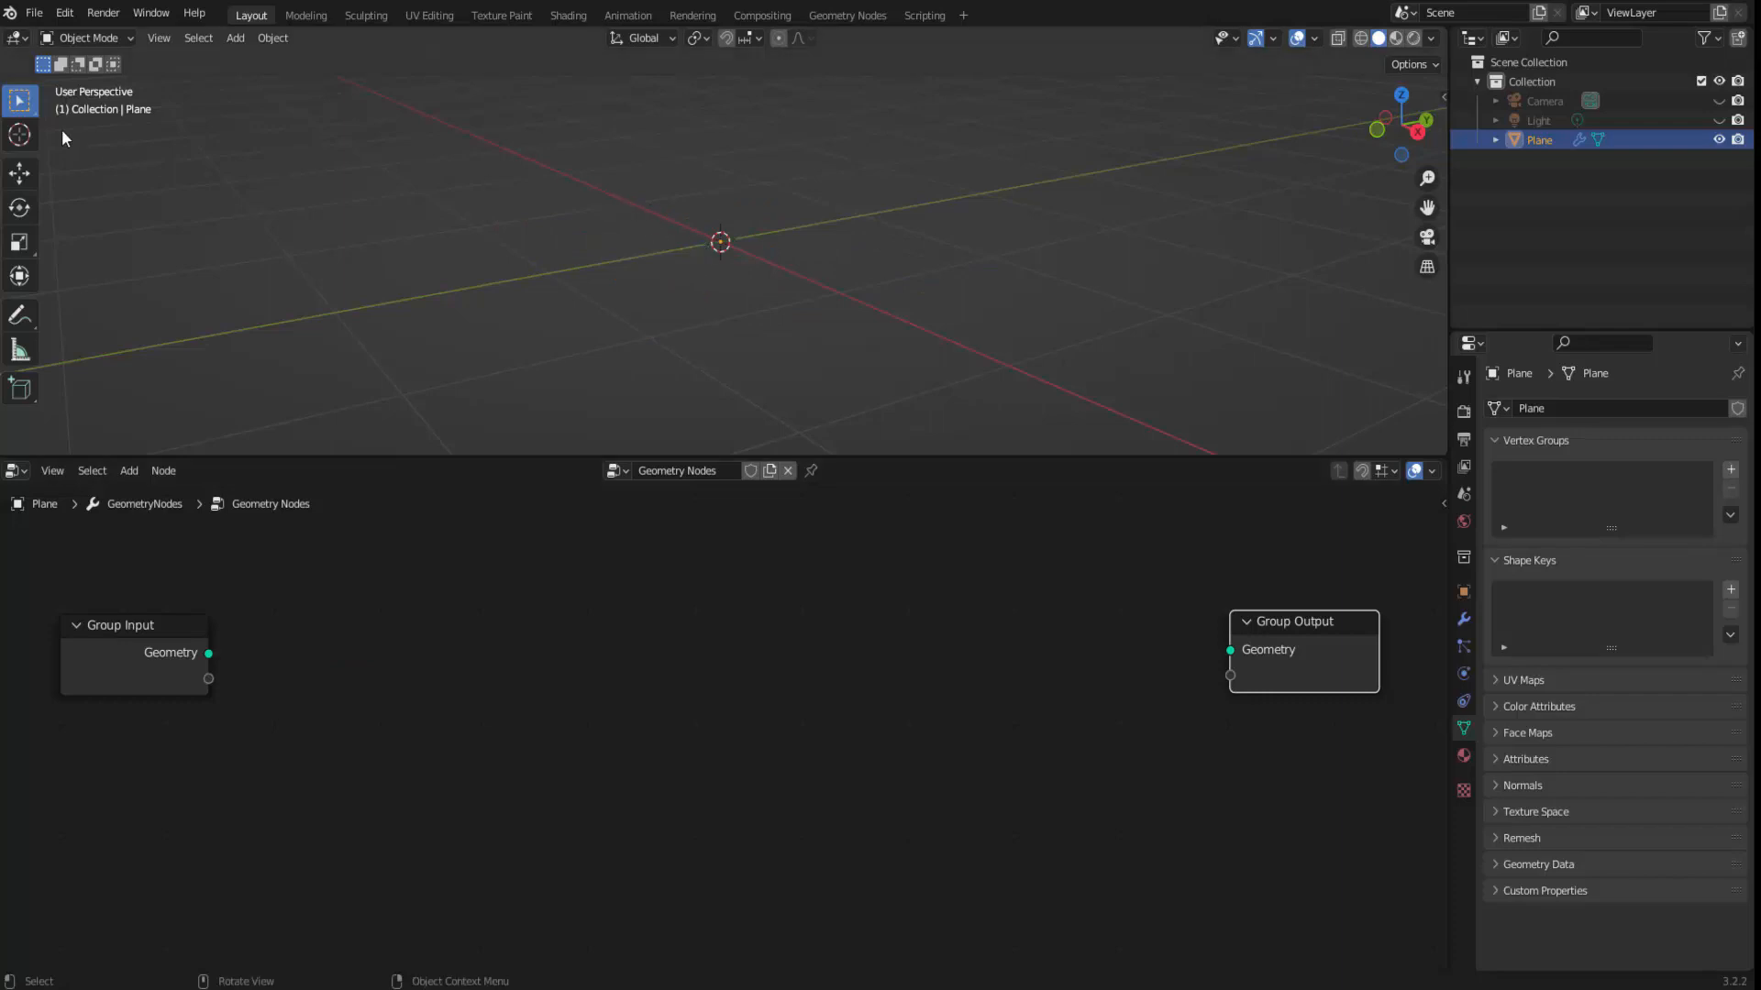
# Check the plane's underlying mesh in Edit Mode and return to Object Mode.
pyautogui.click(96, 37)
pyautogui.click(97, 79)
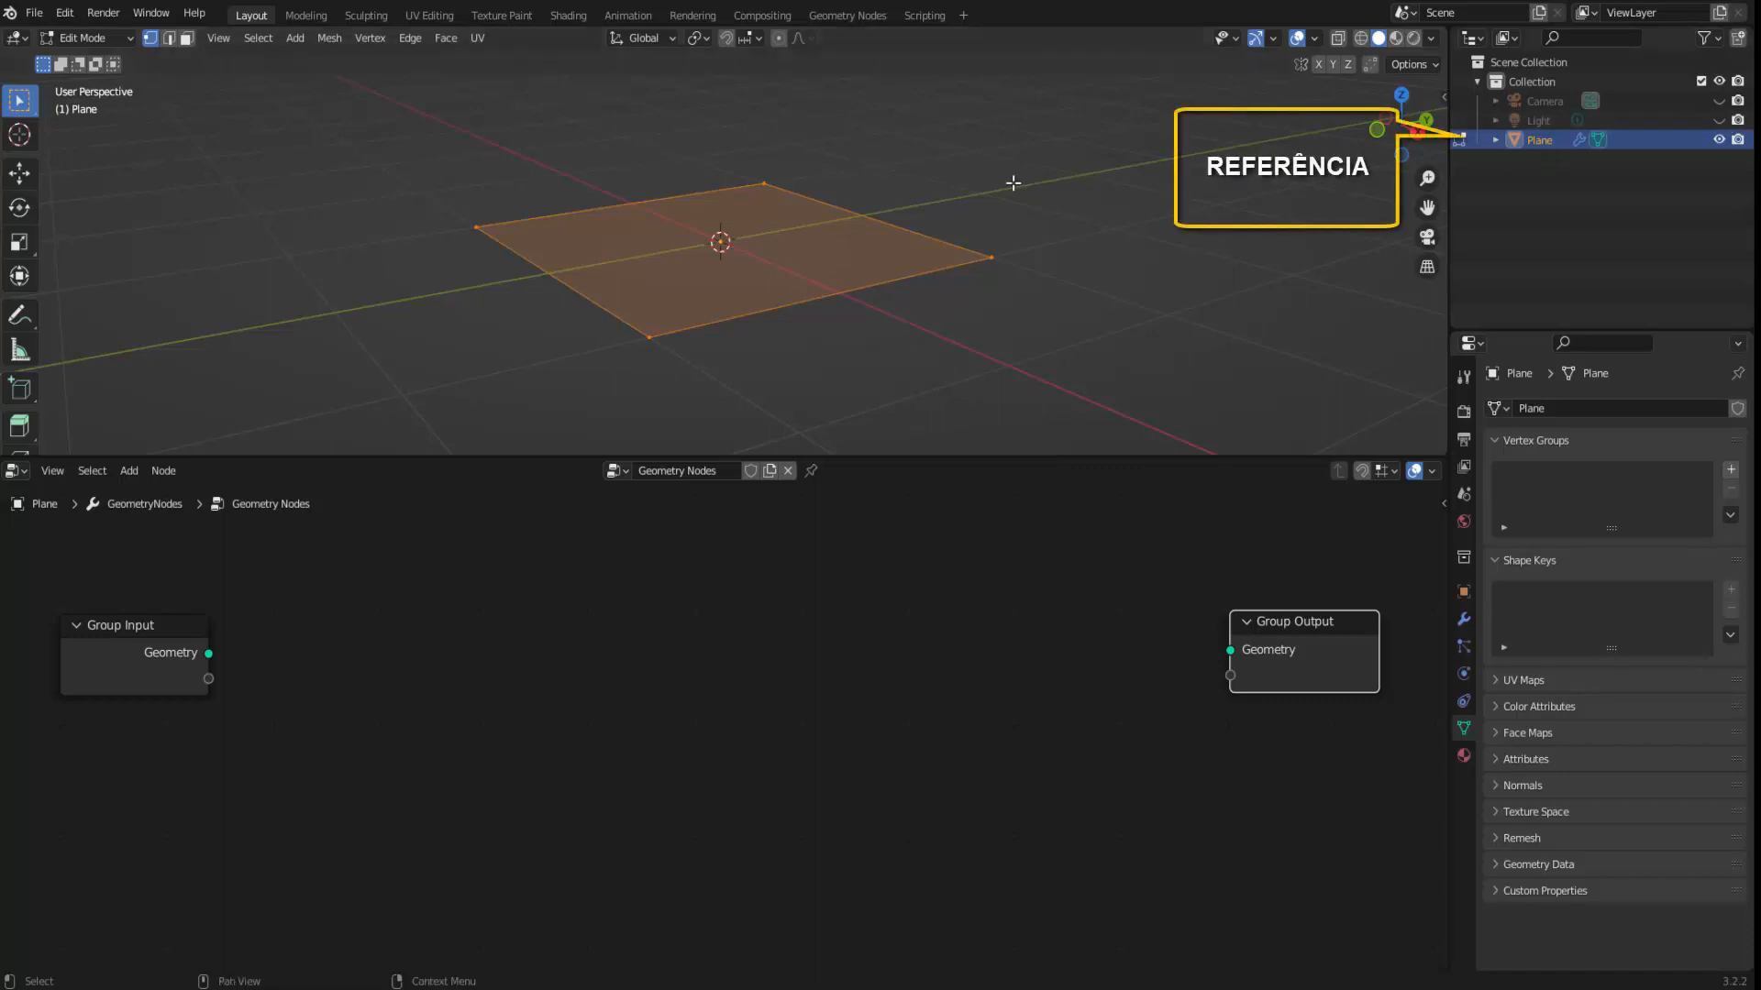
pyautogui.click(90, 37)
pyautogui.click(88, 58)
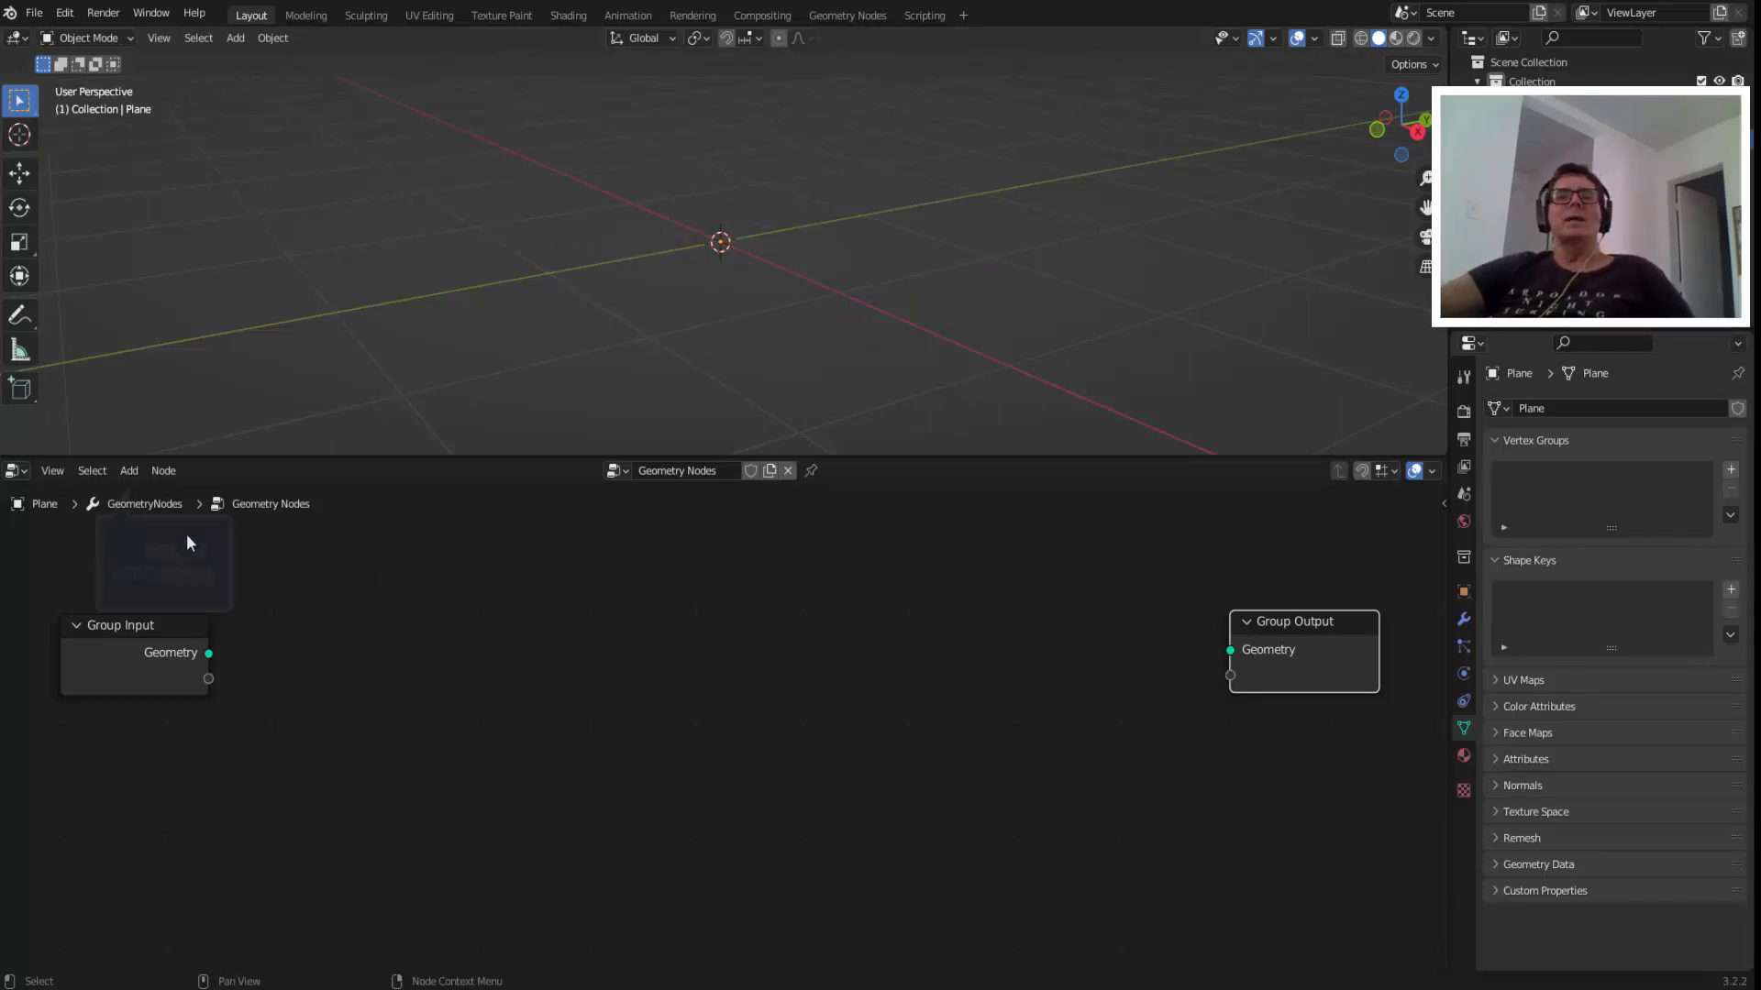
pyautogui.click(129, 471)
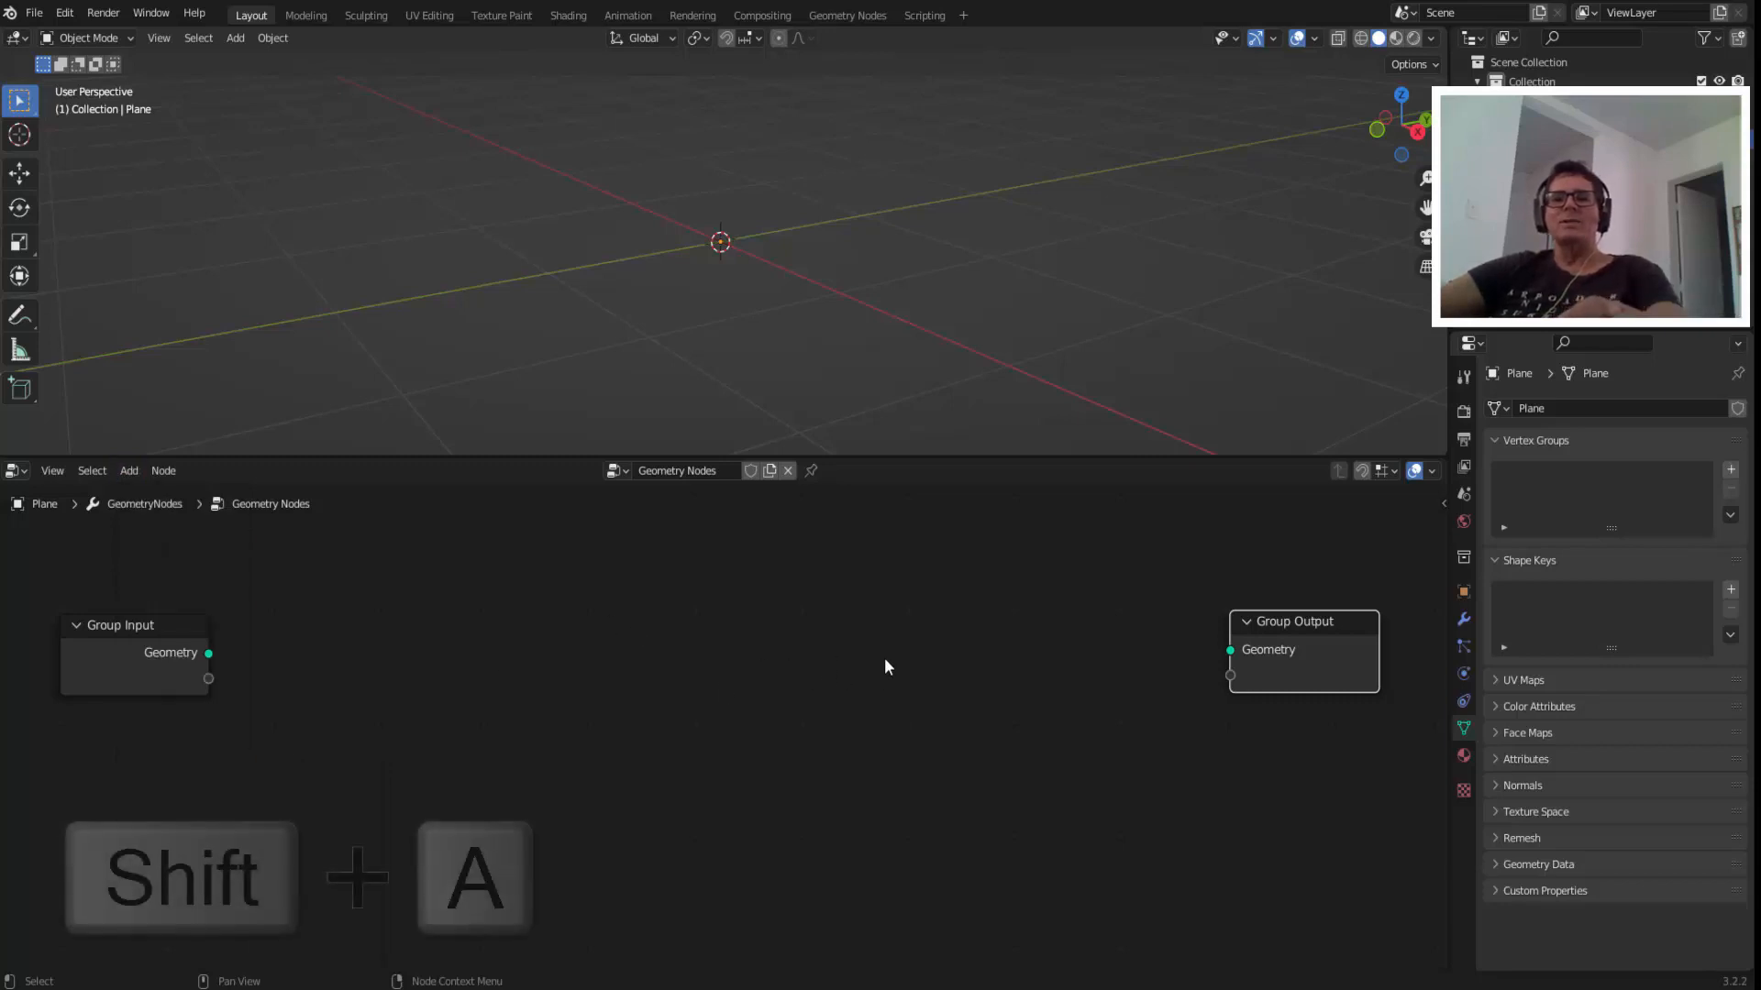
pyautogui.hotkey('shift', 'a')
pyautogui.moveTo(884, 658)
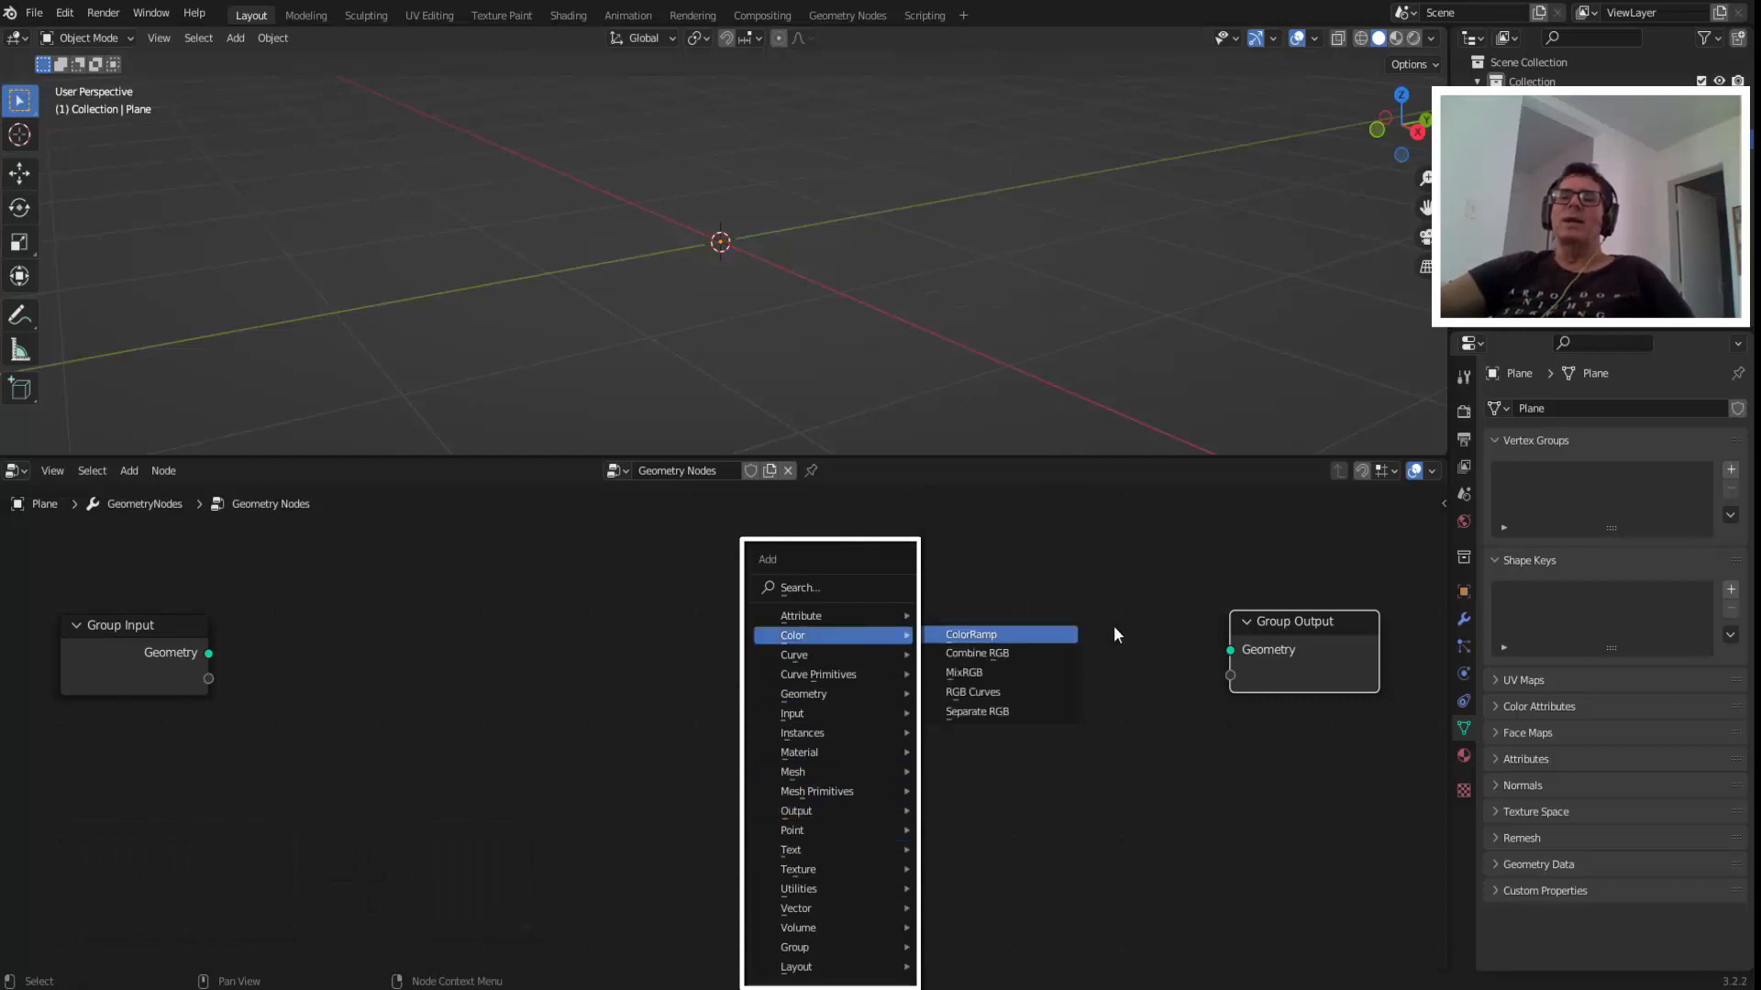
pyautogui.click(131, 471)
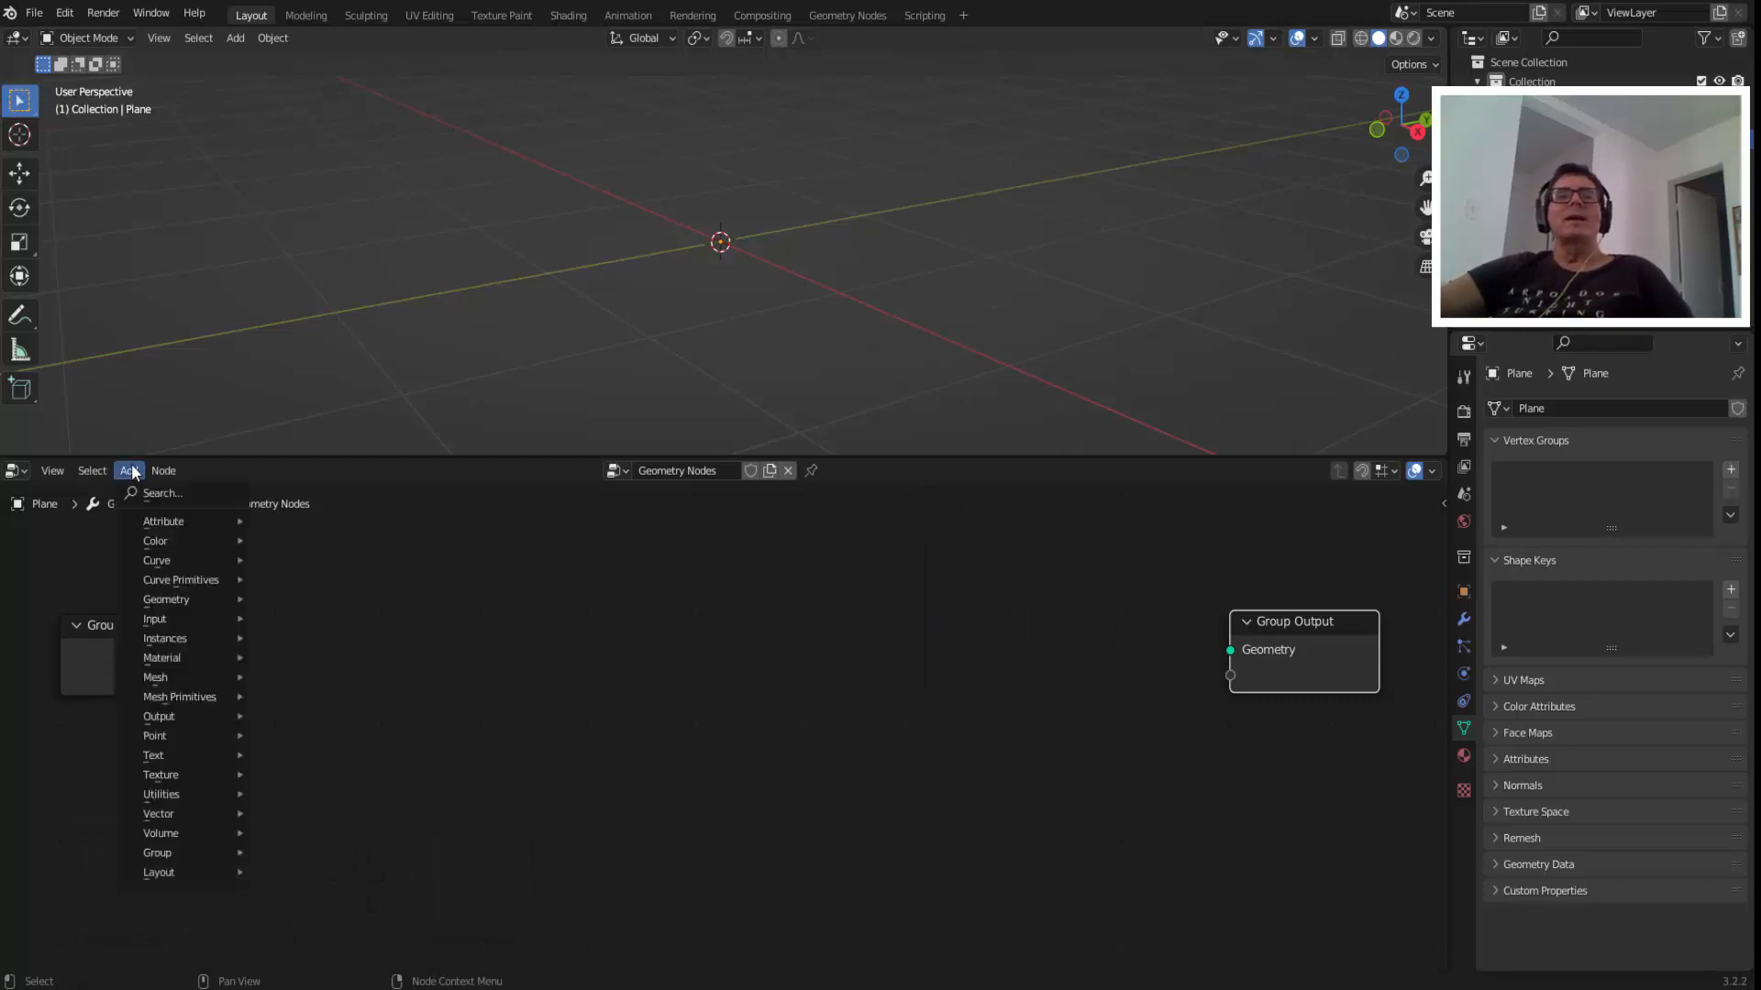
pyautogui.click(169, 494)
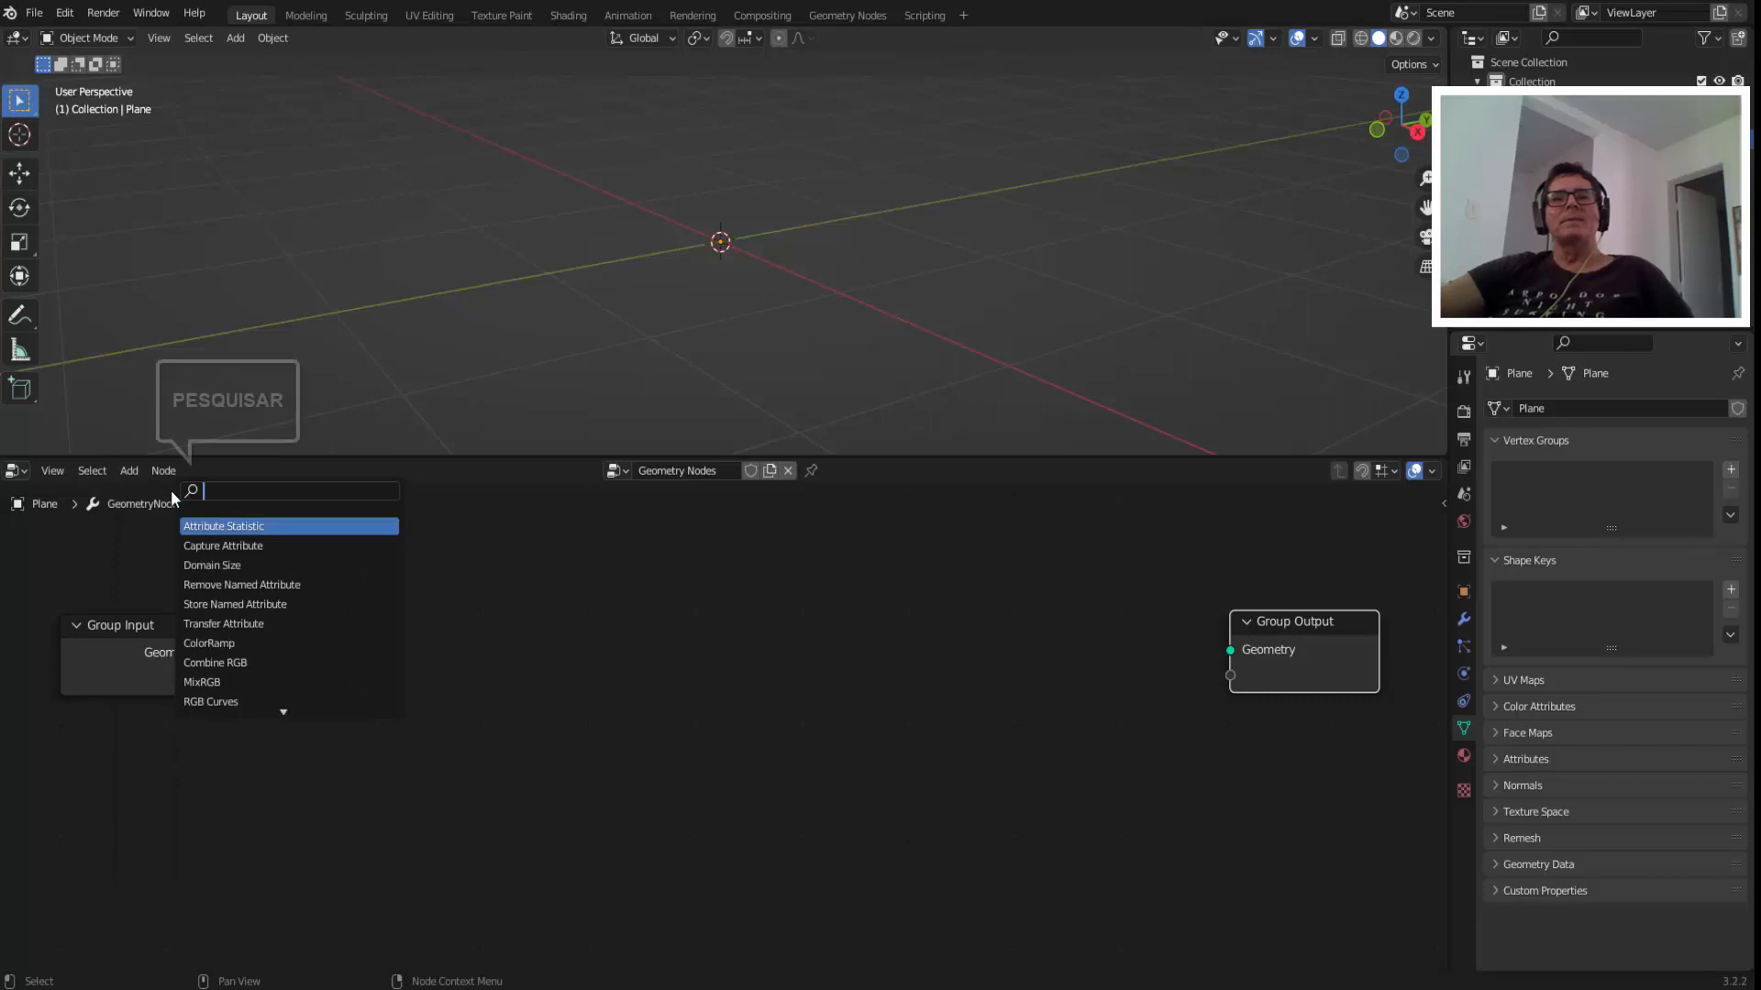
pyautogui.click(823, 685)
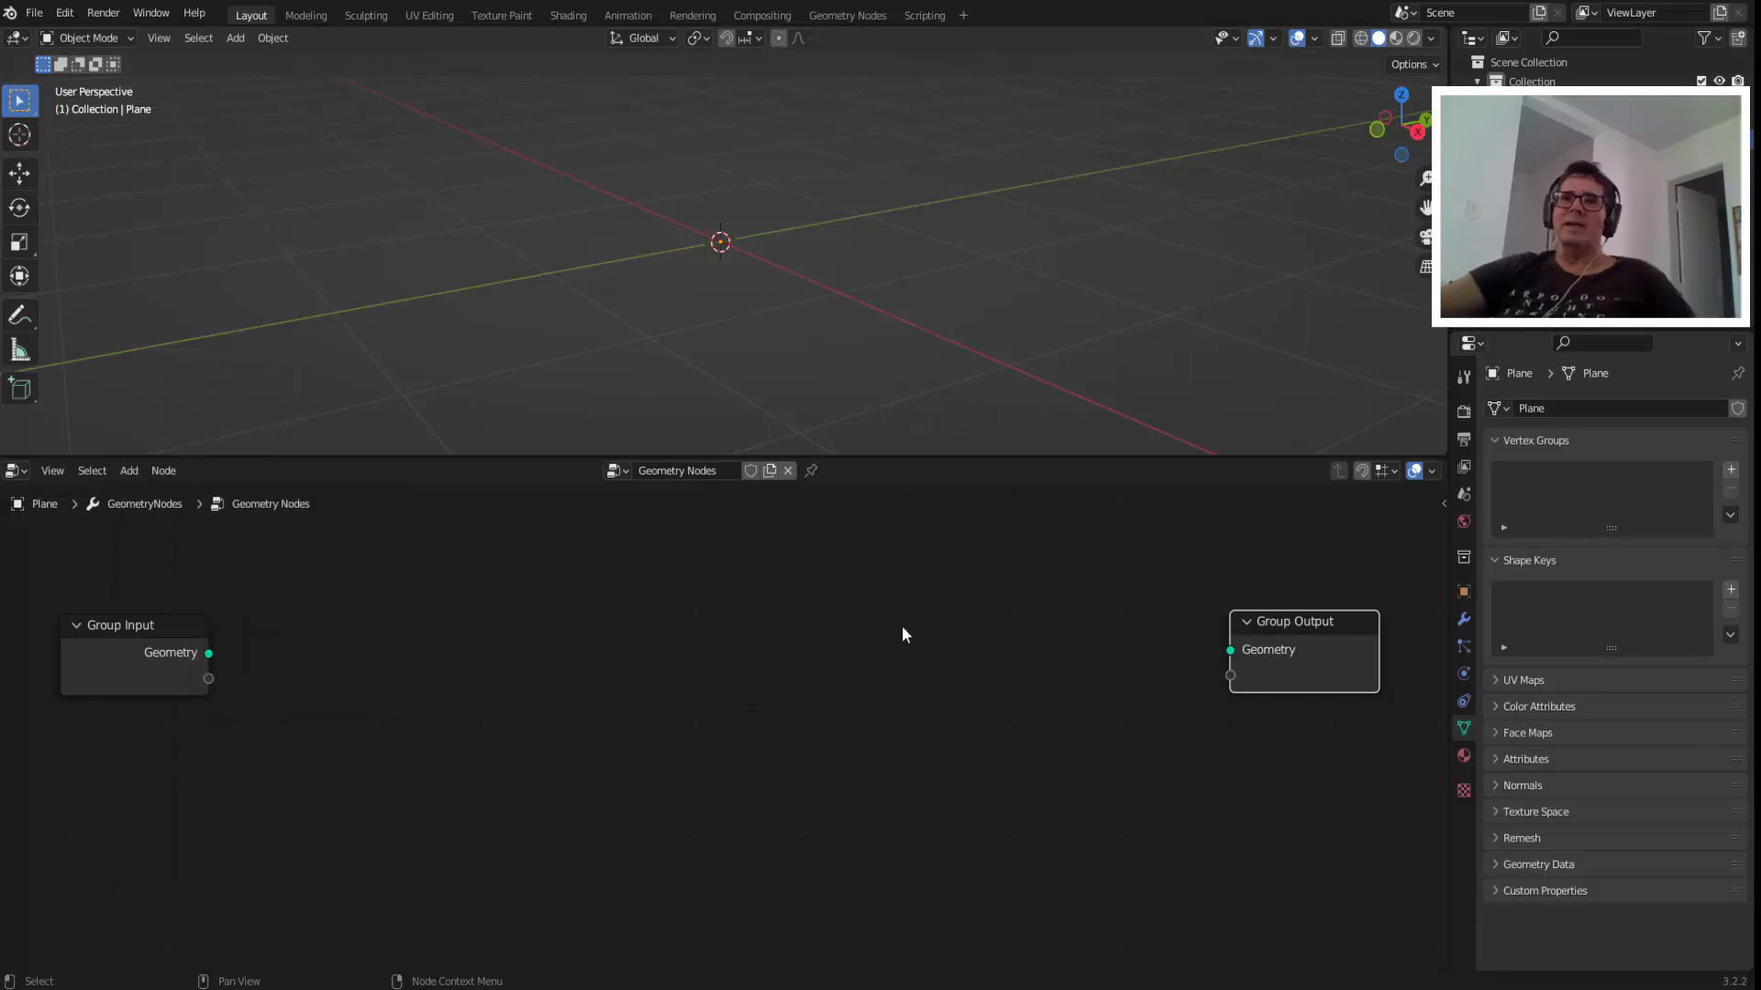
# Add a String to Curves node between the group nodes and connect its Curve Instances output to the Group Output's Geometry.
pyautogui.press('F3')
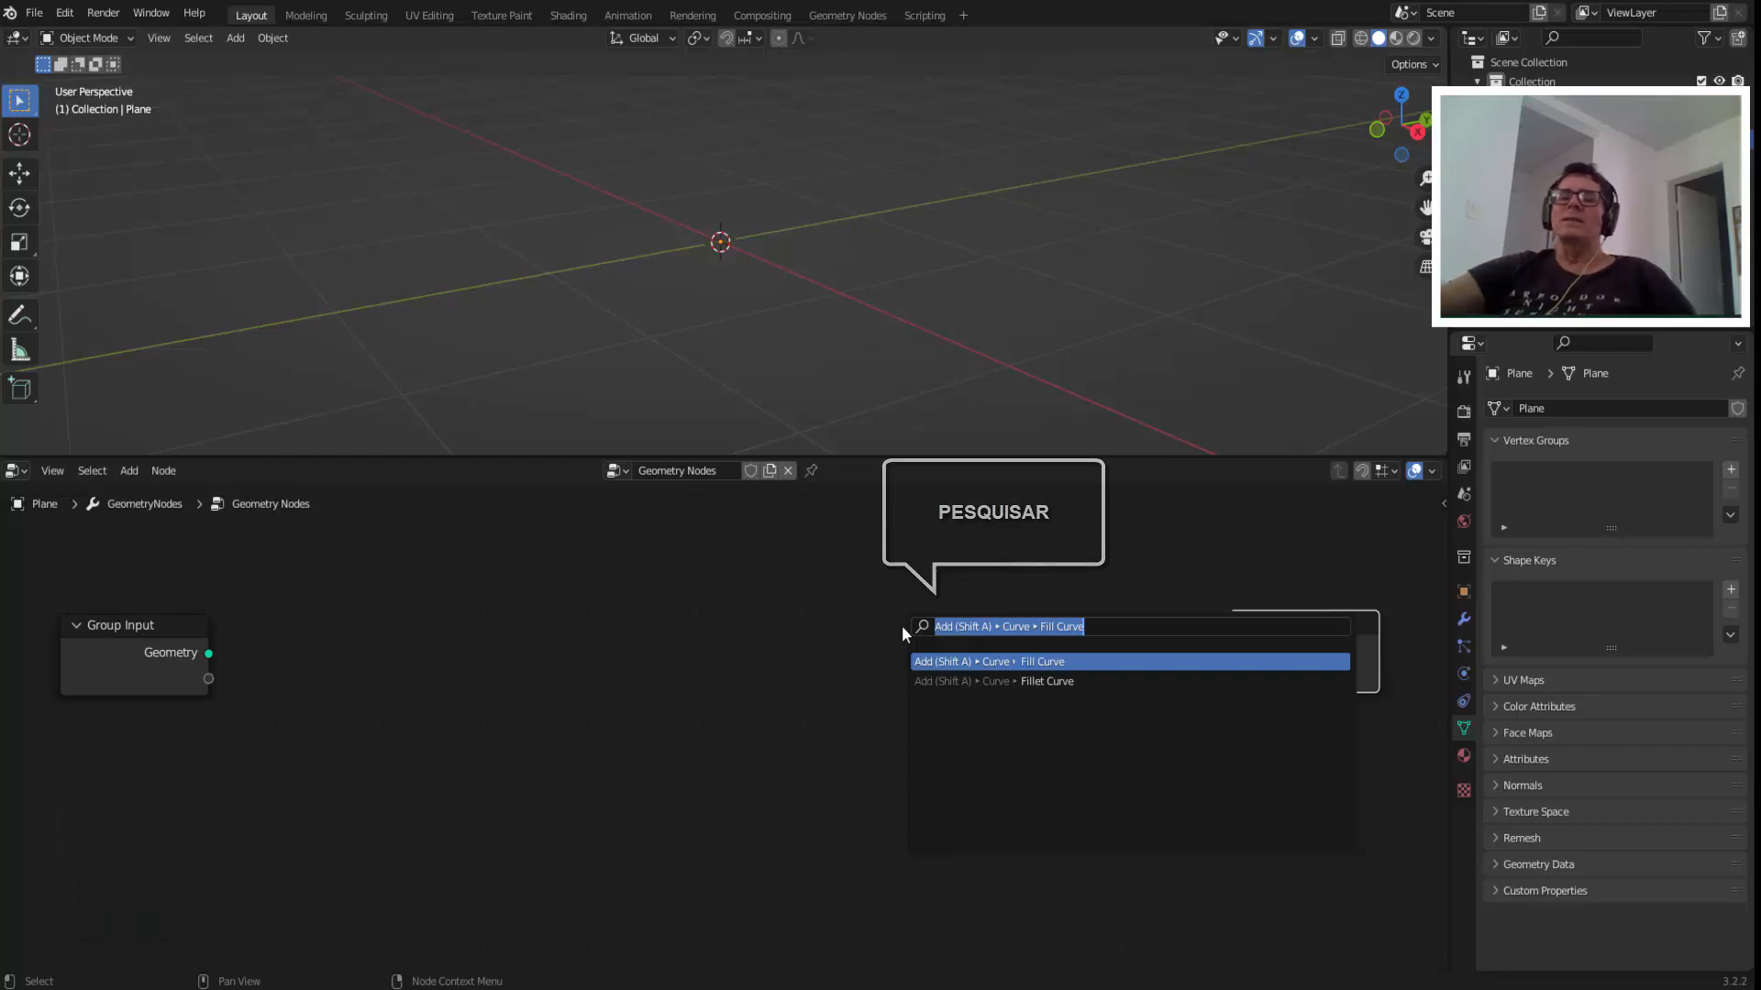
pyautogui.write('STRI')
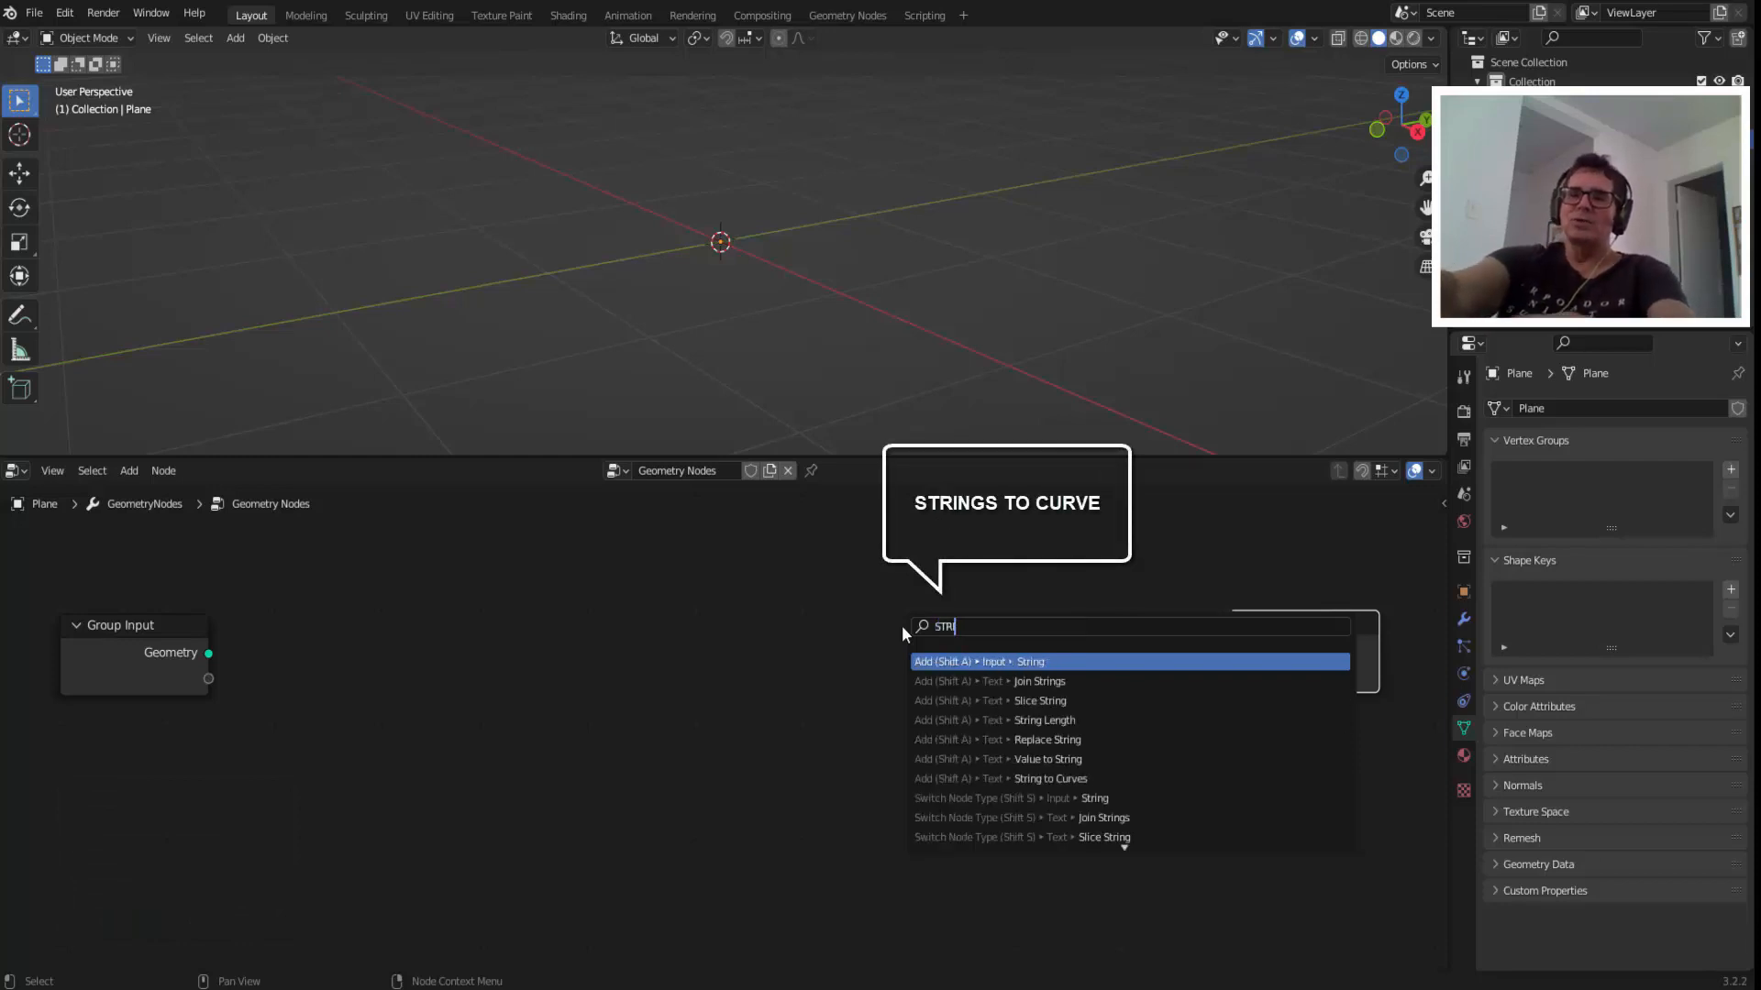
pyautogui.write('NG TO CURVE')
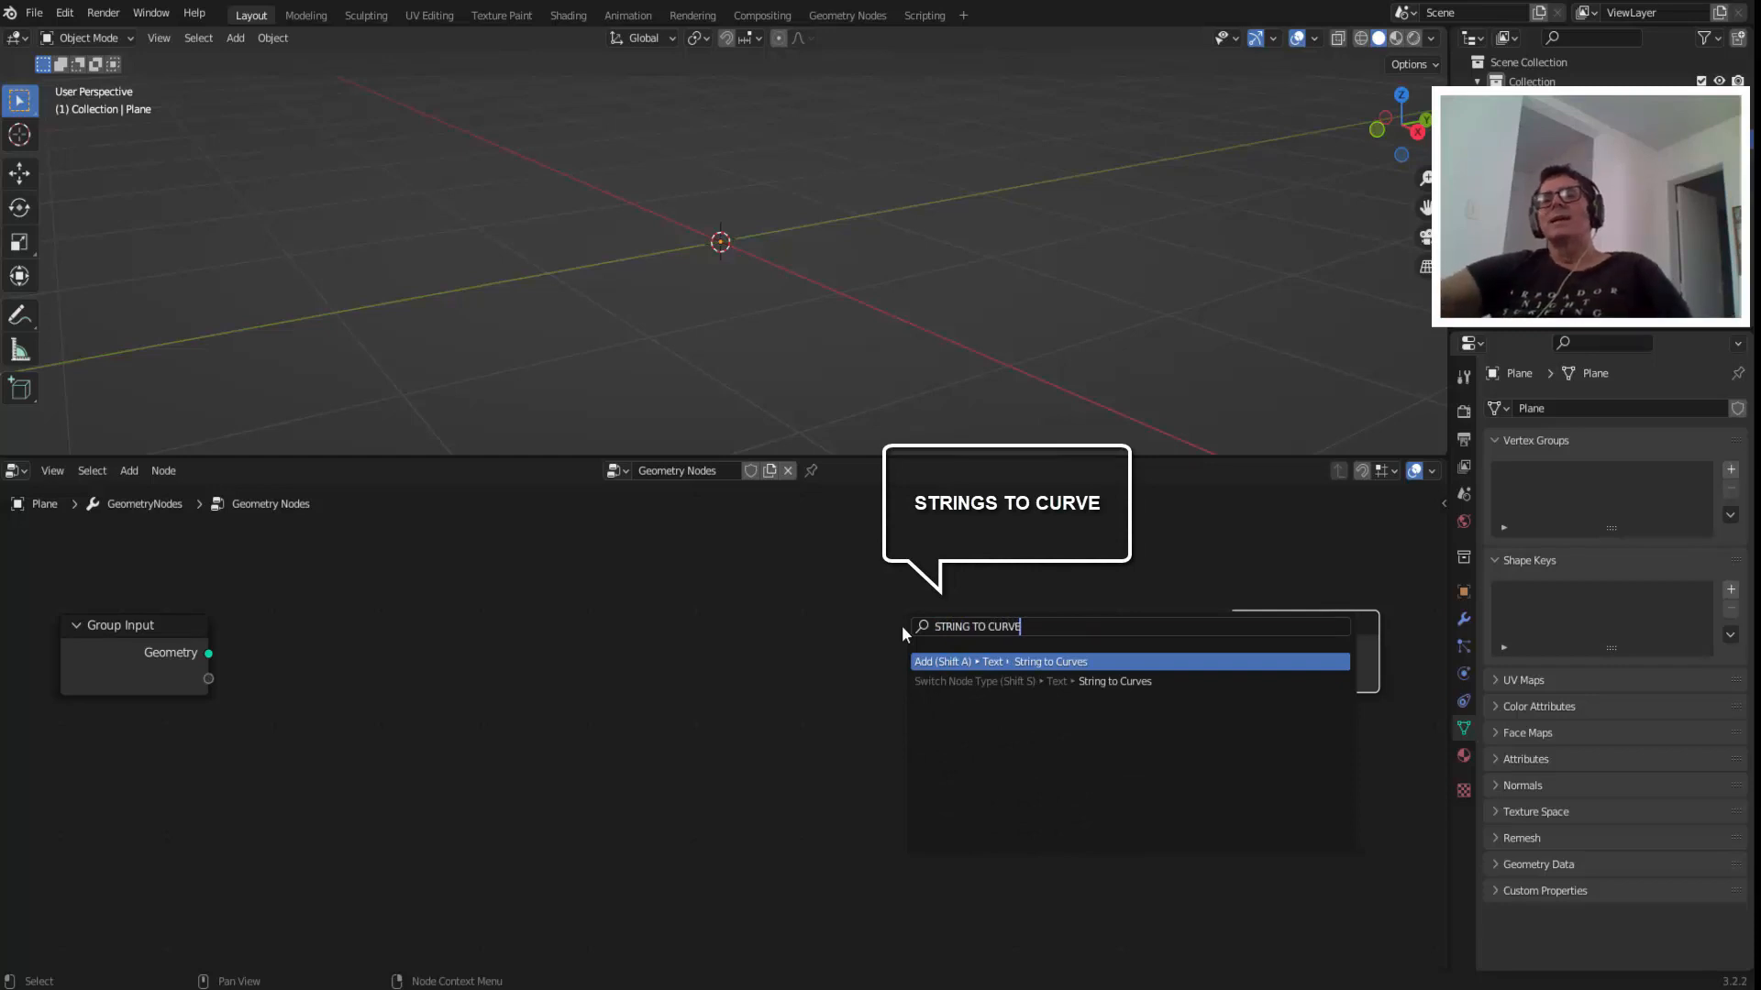
pyautogui.click(1052, 661)
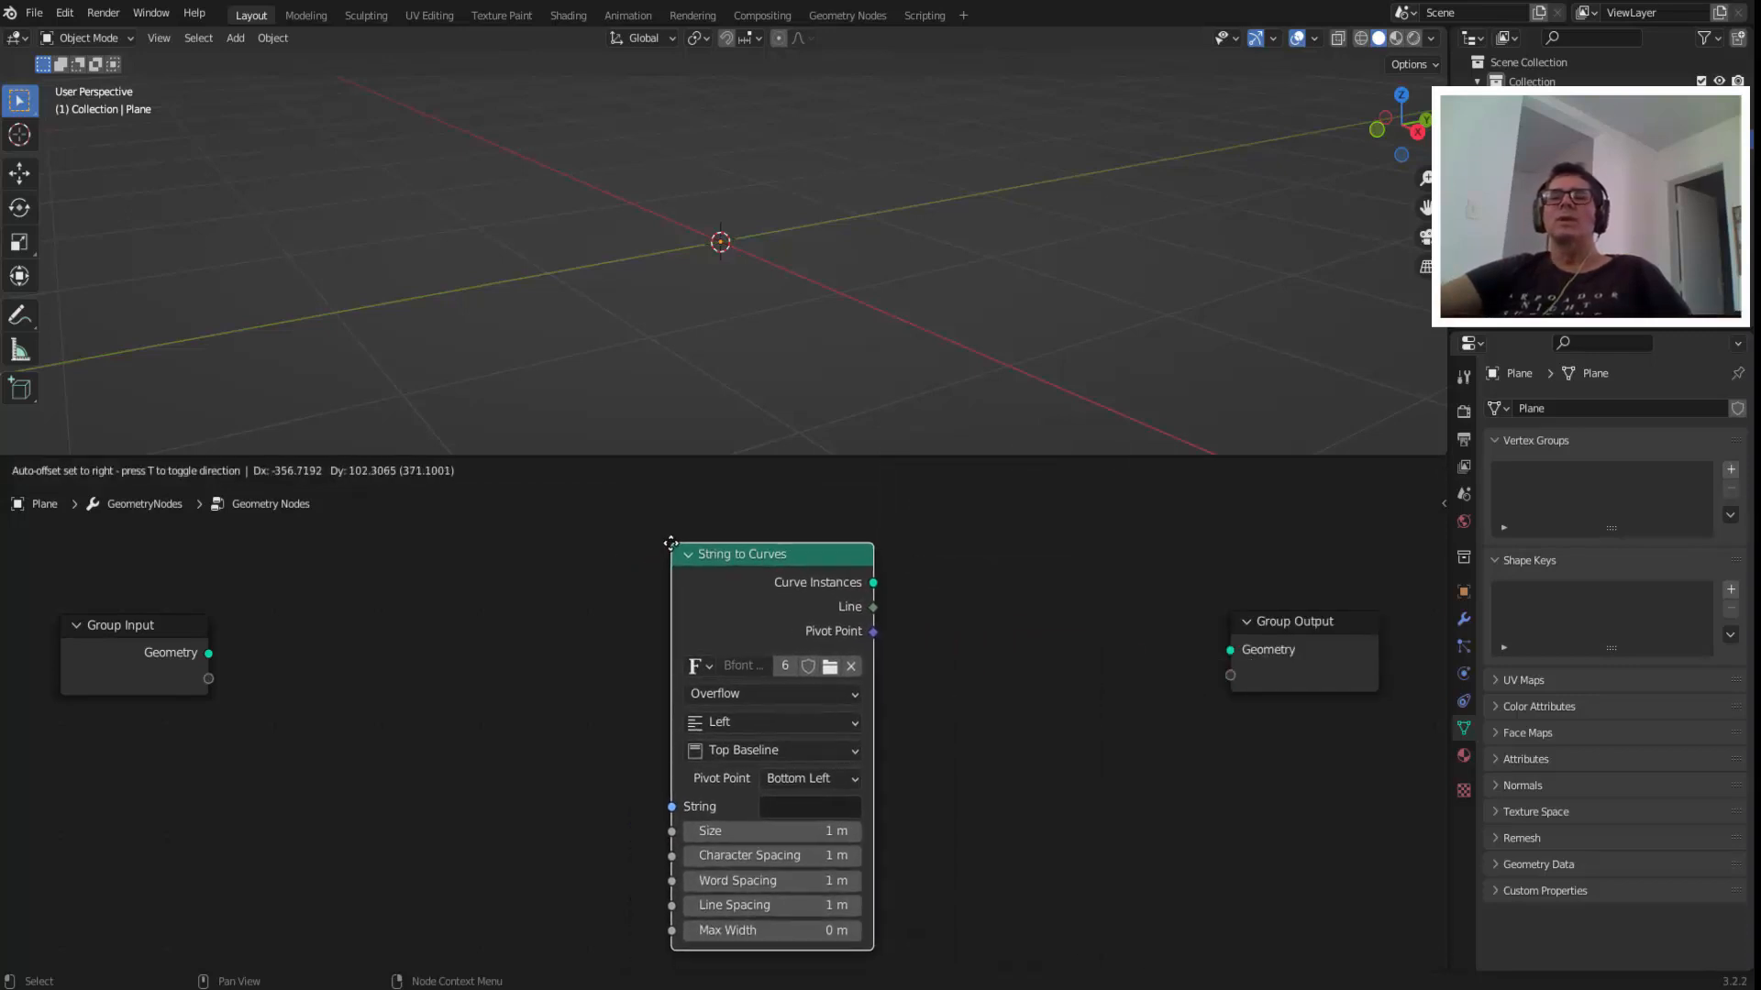
pyautogui.click(668, 539)
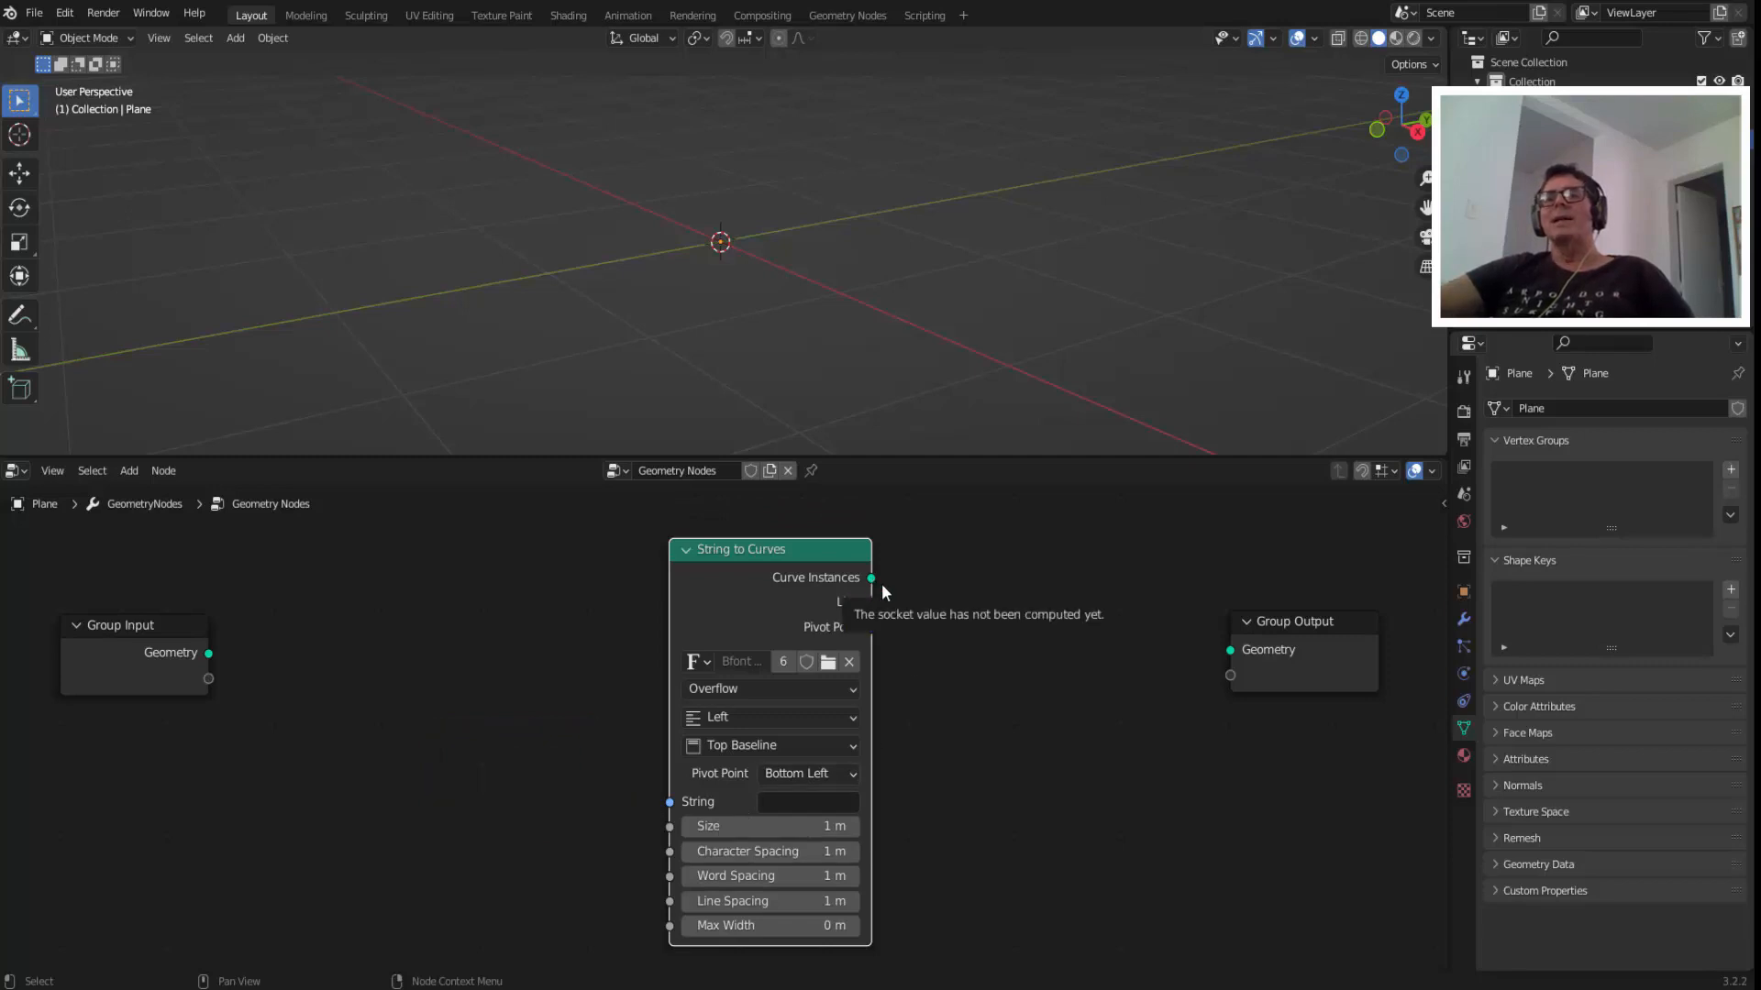
pyautogui.moveTo(871, 577); pyautogui.dragTo(1229, 649)
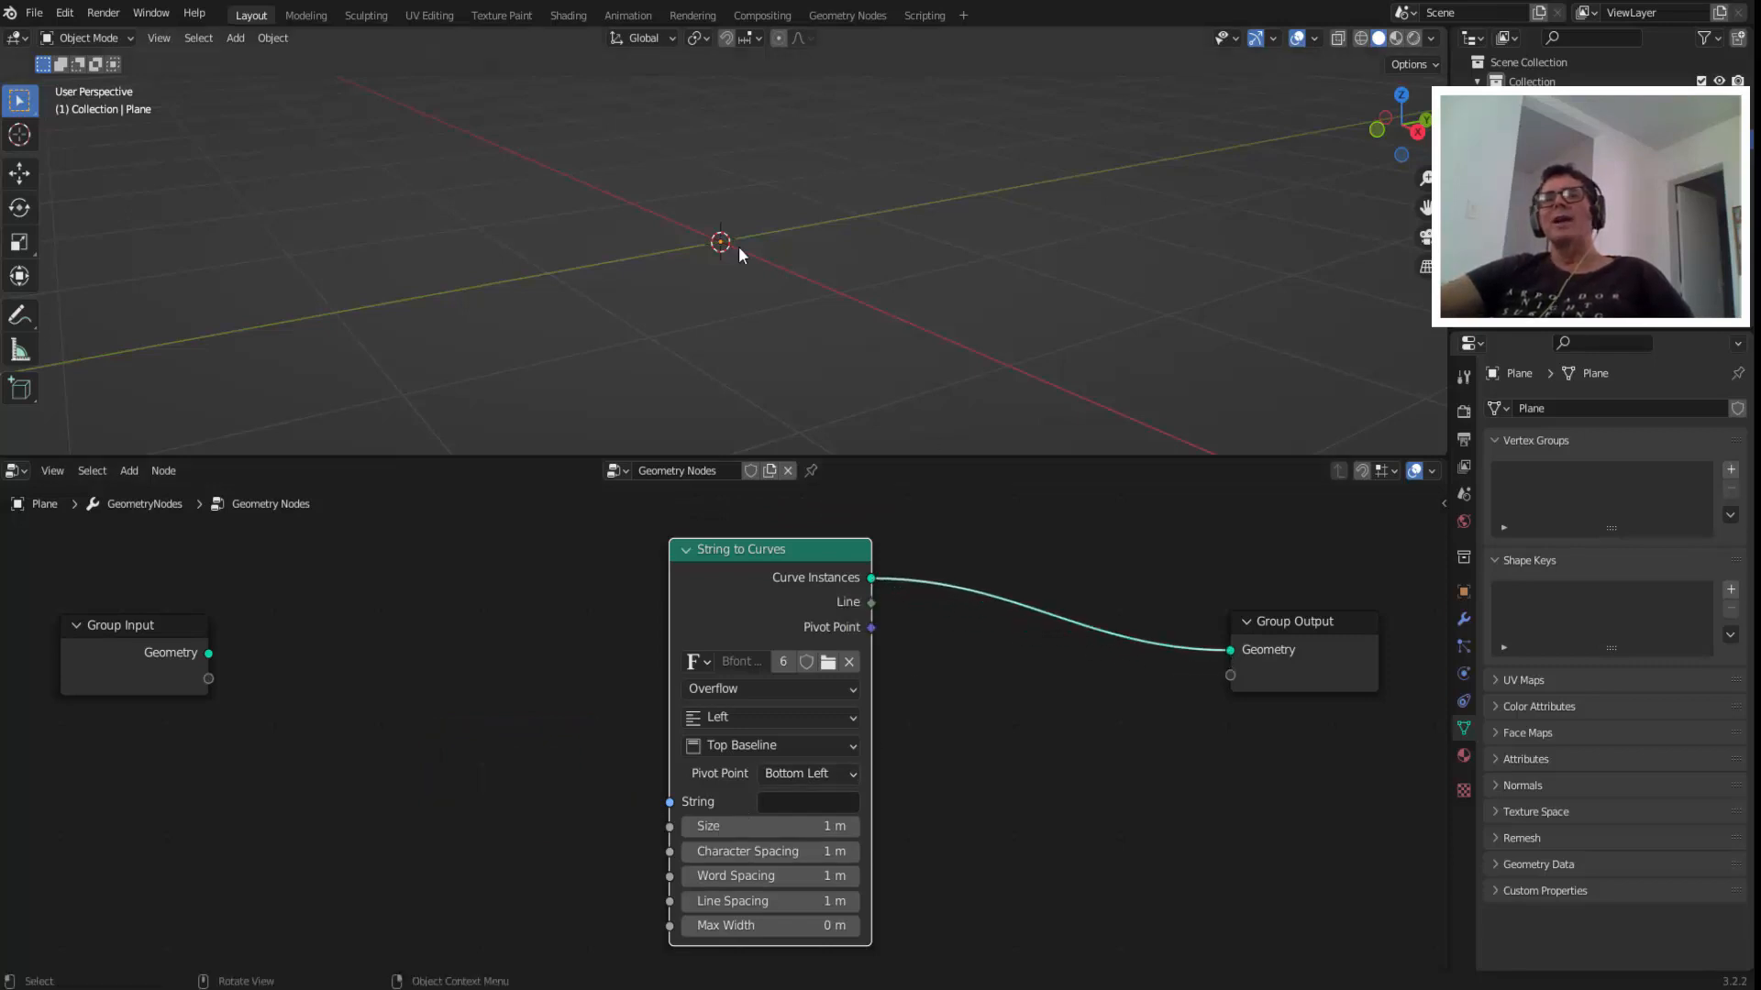
# Set the String to Curves node's text to EXEMPLO and try adjusting its Size.
pyautogui.click(772, 801)
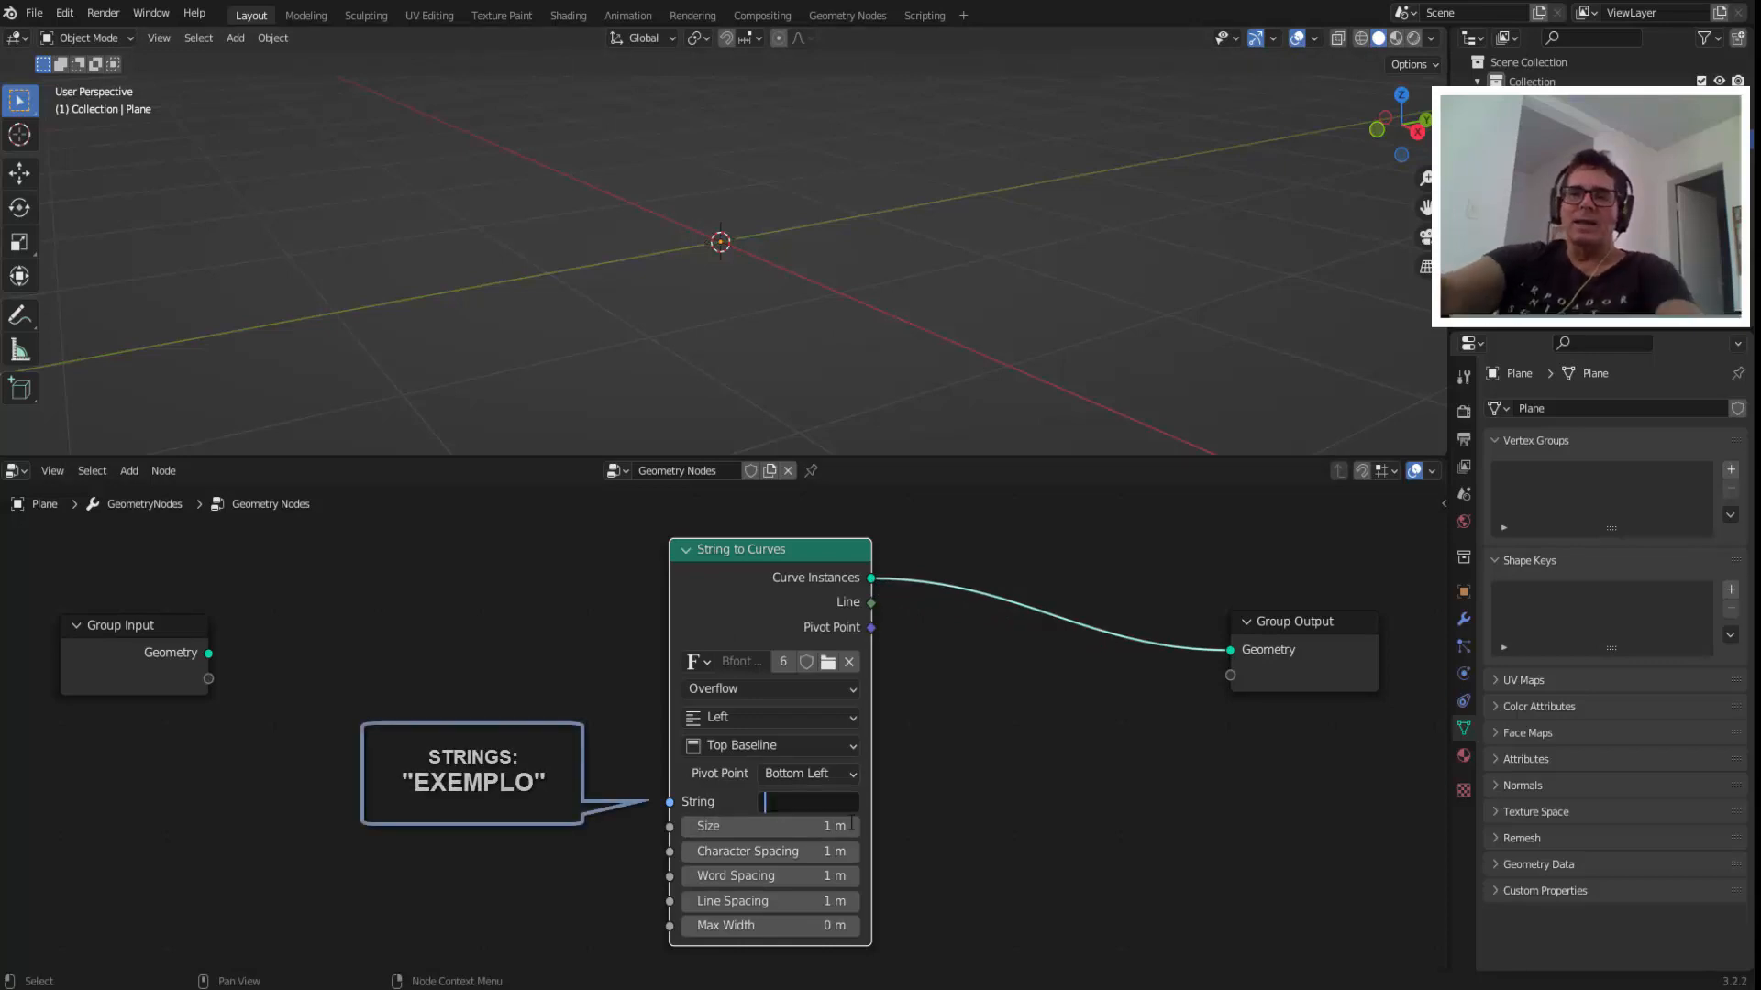
pyautogui.write('EXEMPLO')
pyautogui.press('Return')
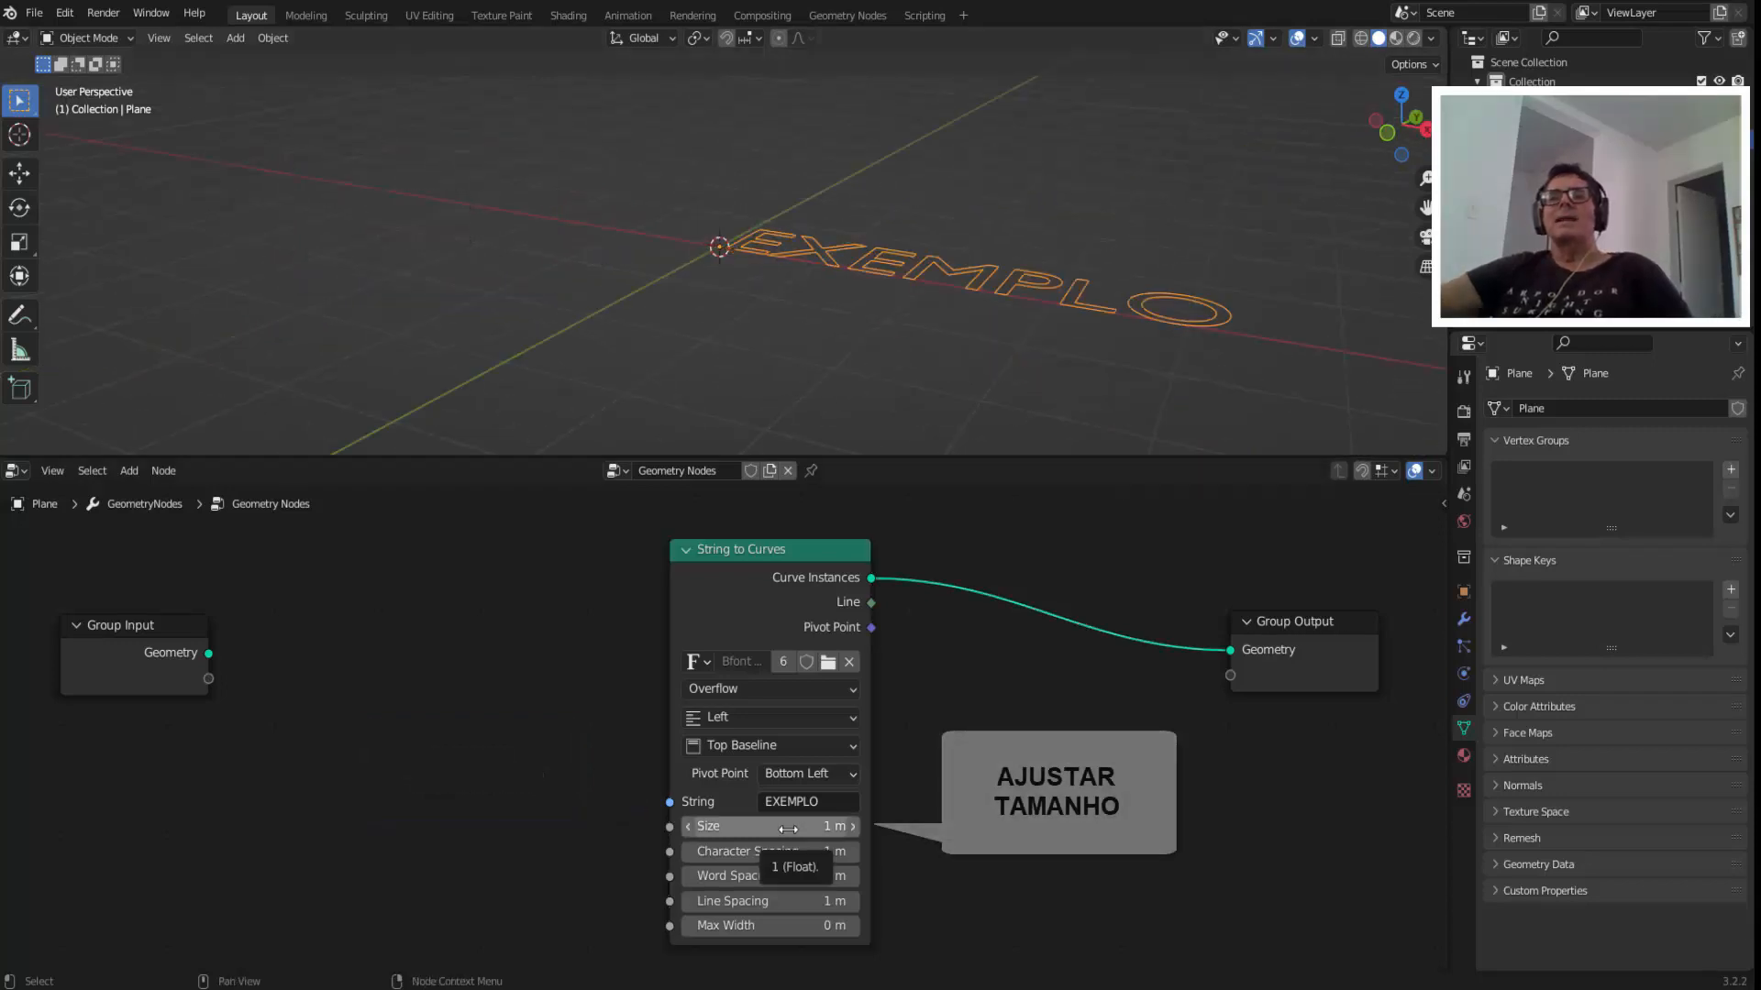
pyautogui.moveTo(796, 828)
pyautogui.mouseDown()
pyautogui.moveTo(853, 828)
pyautogui.moveTo(738, 856)
pyautogui.mouseUp()
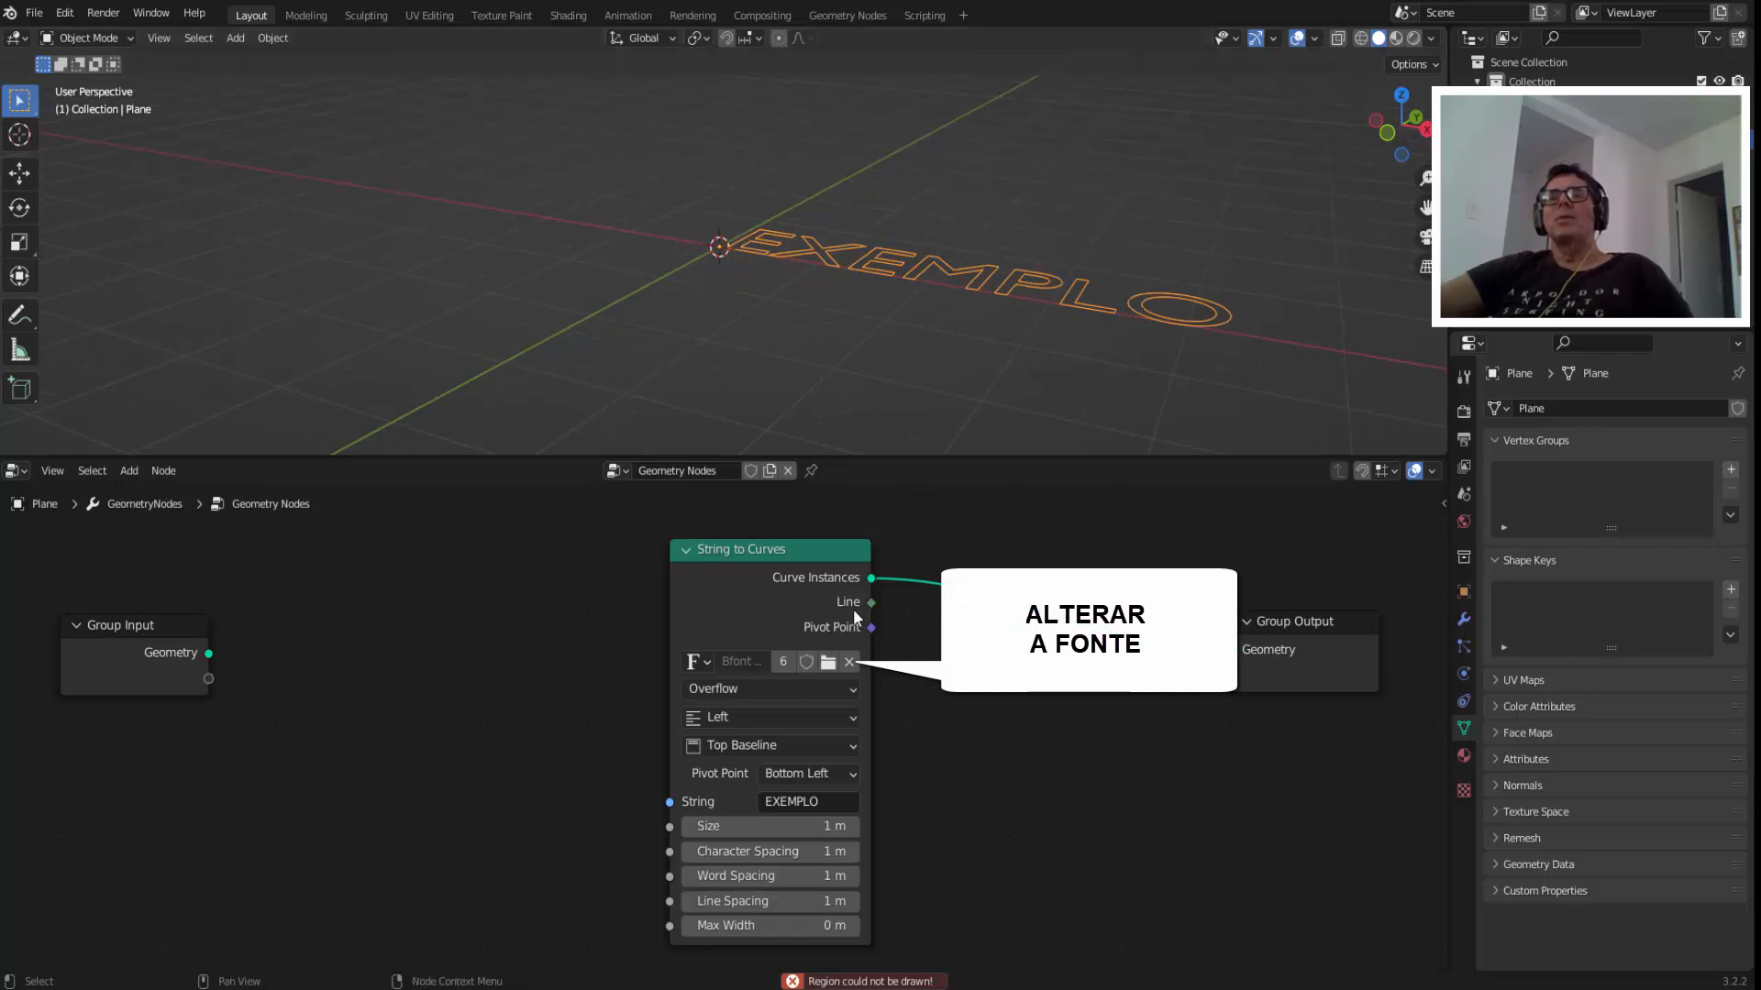
# Load the Berlin Sans FB Bold font from the Windows fonts folder into the String to Curves node.
pyautogui.click(830, 662)
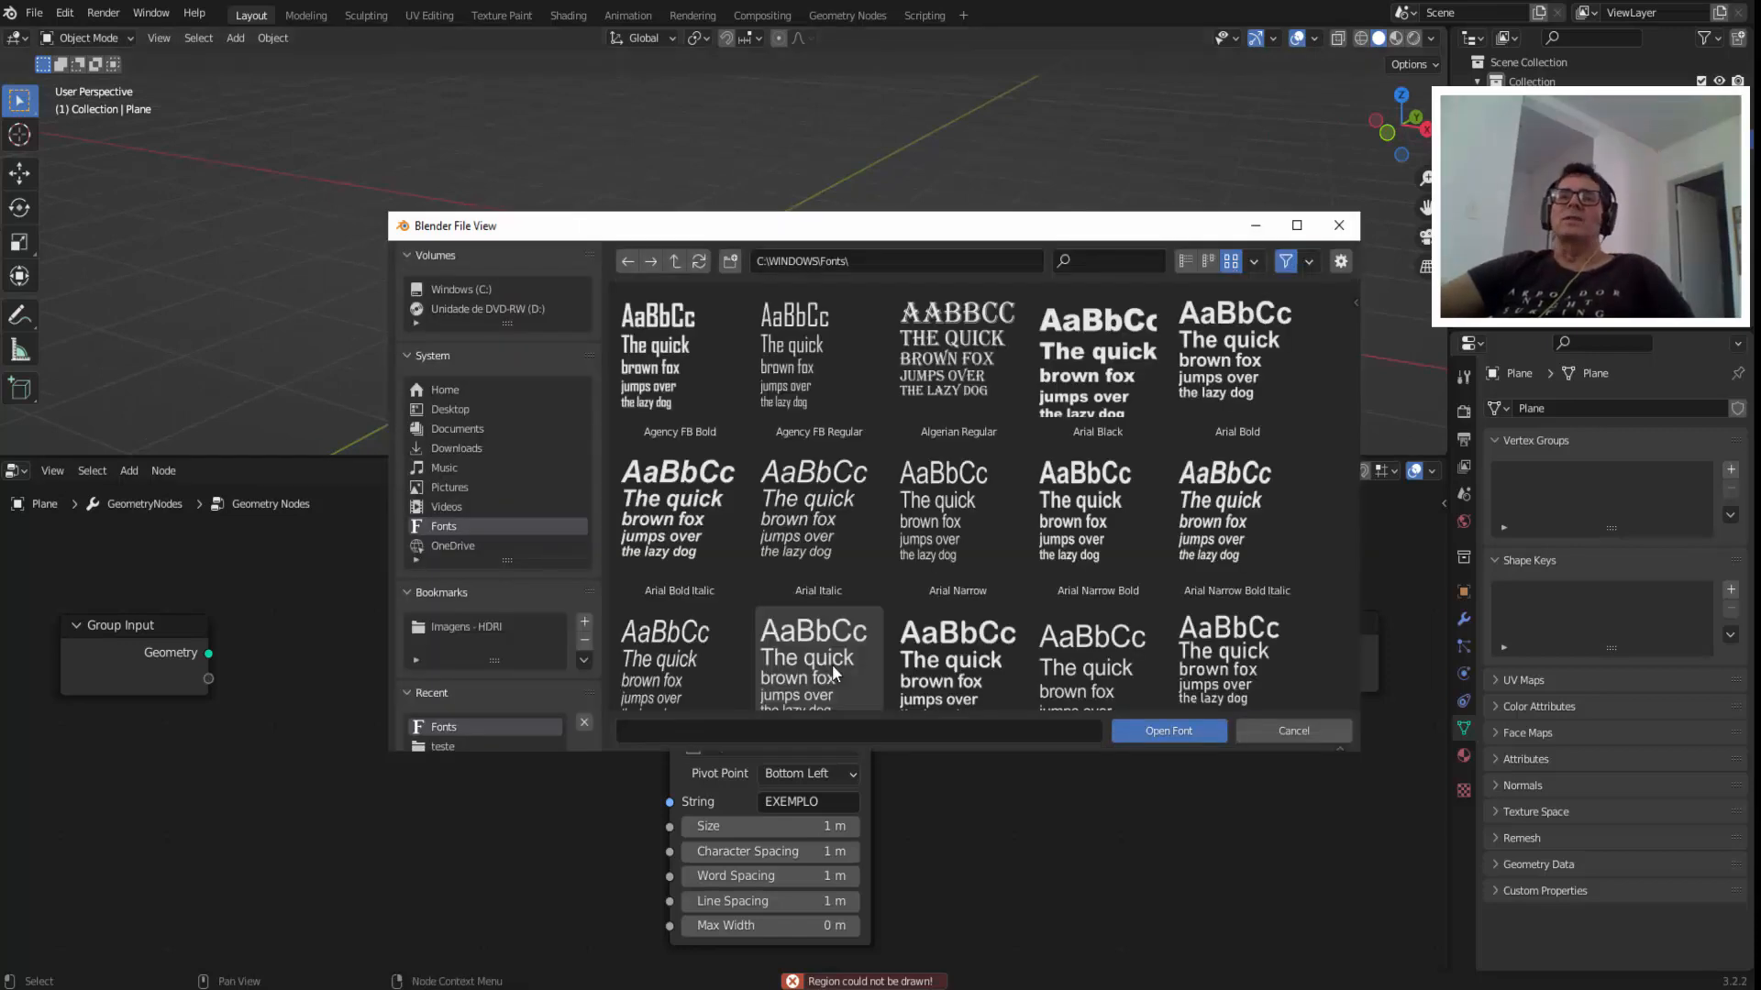
pyautogui.scroll(-3, 828, 633)
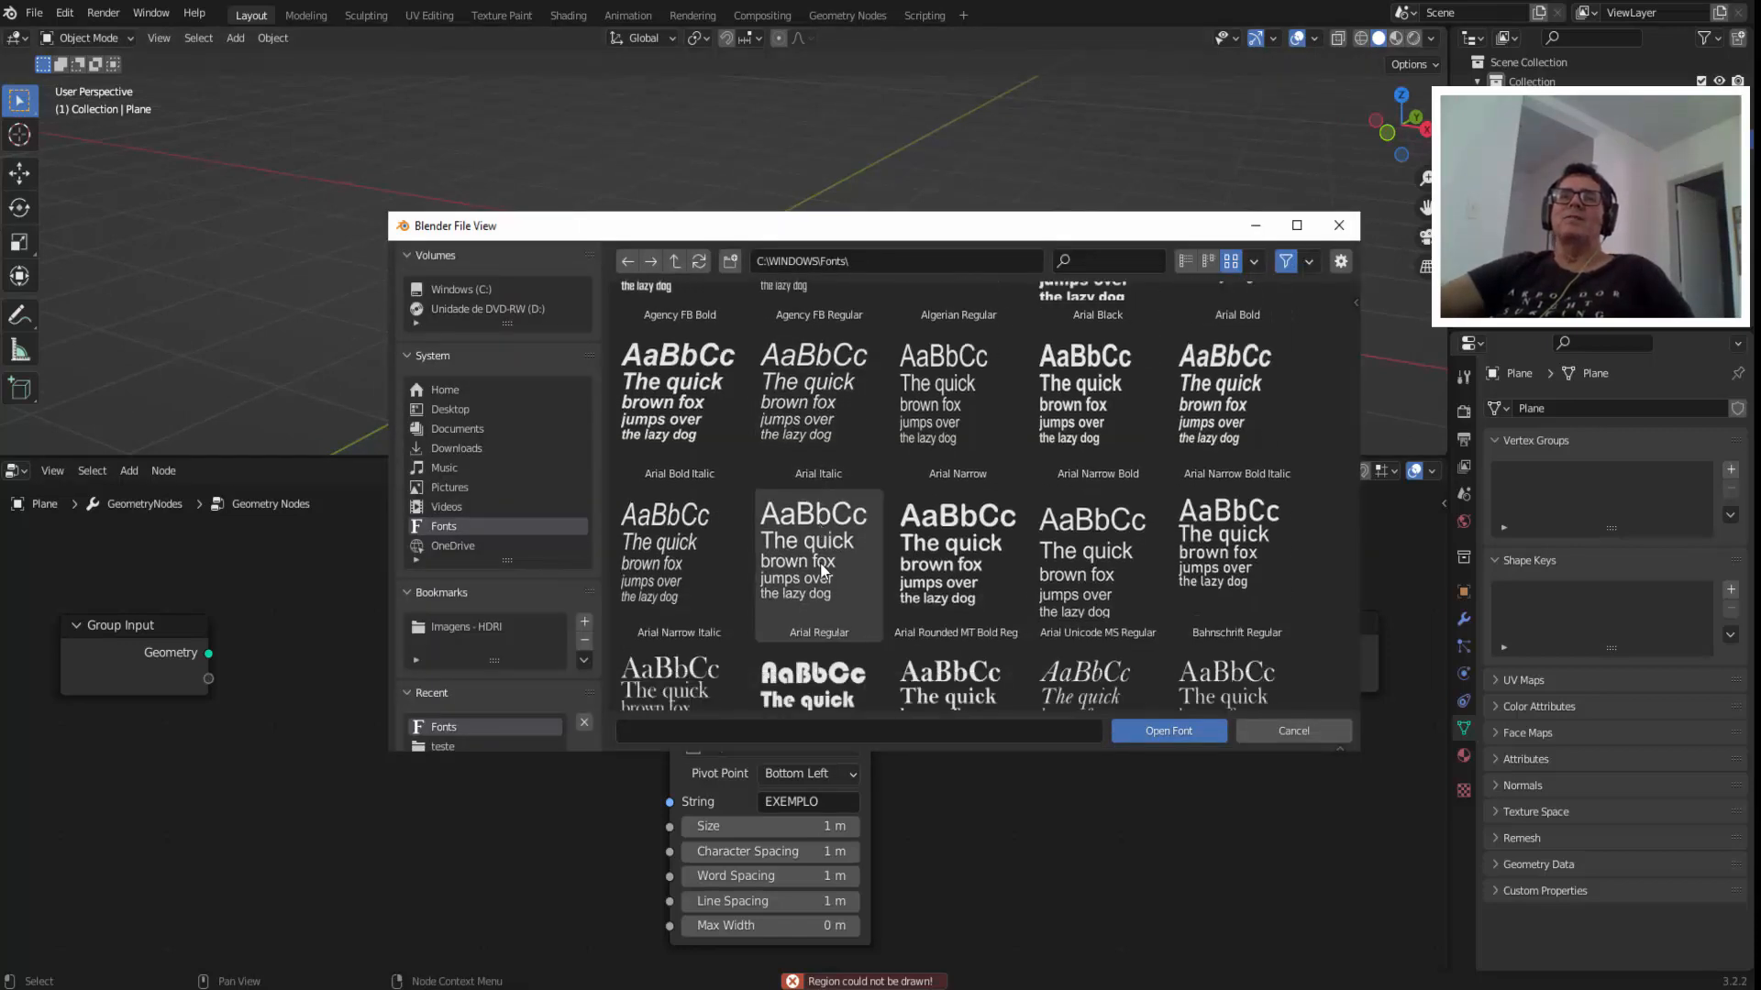
pyautogui.scroll(-3, 824, 571)
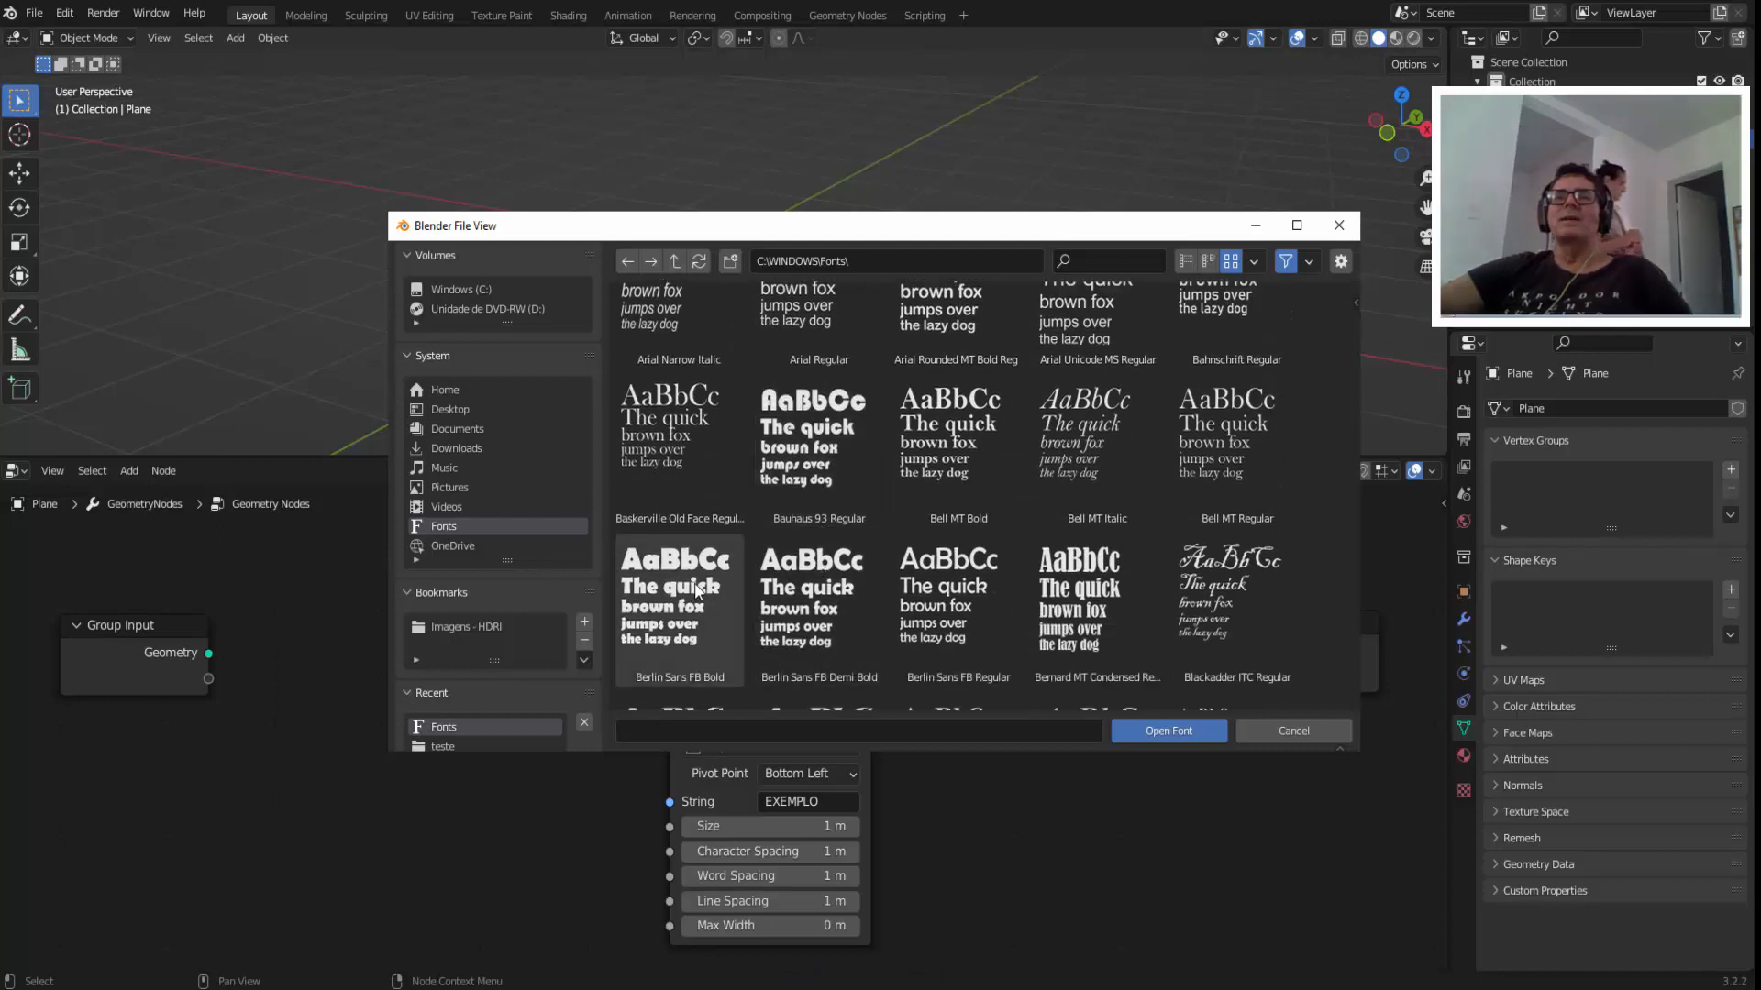
pyautogui.click(697, 591)
pyautogui.click(1143, 729)
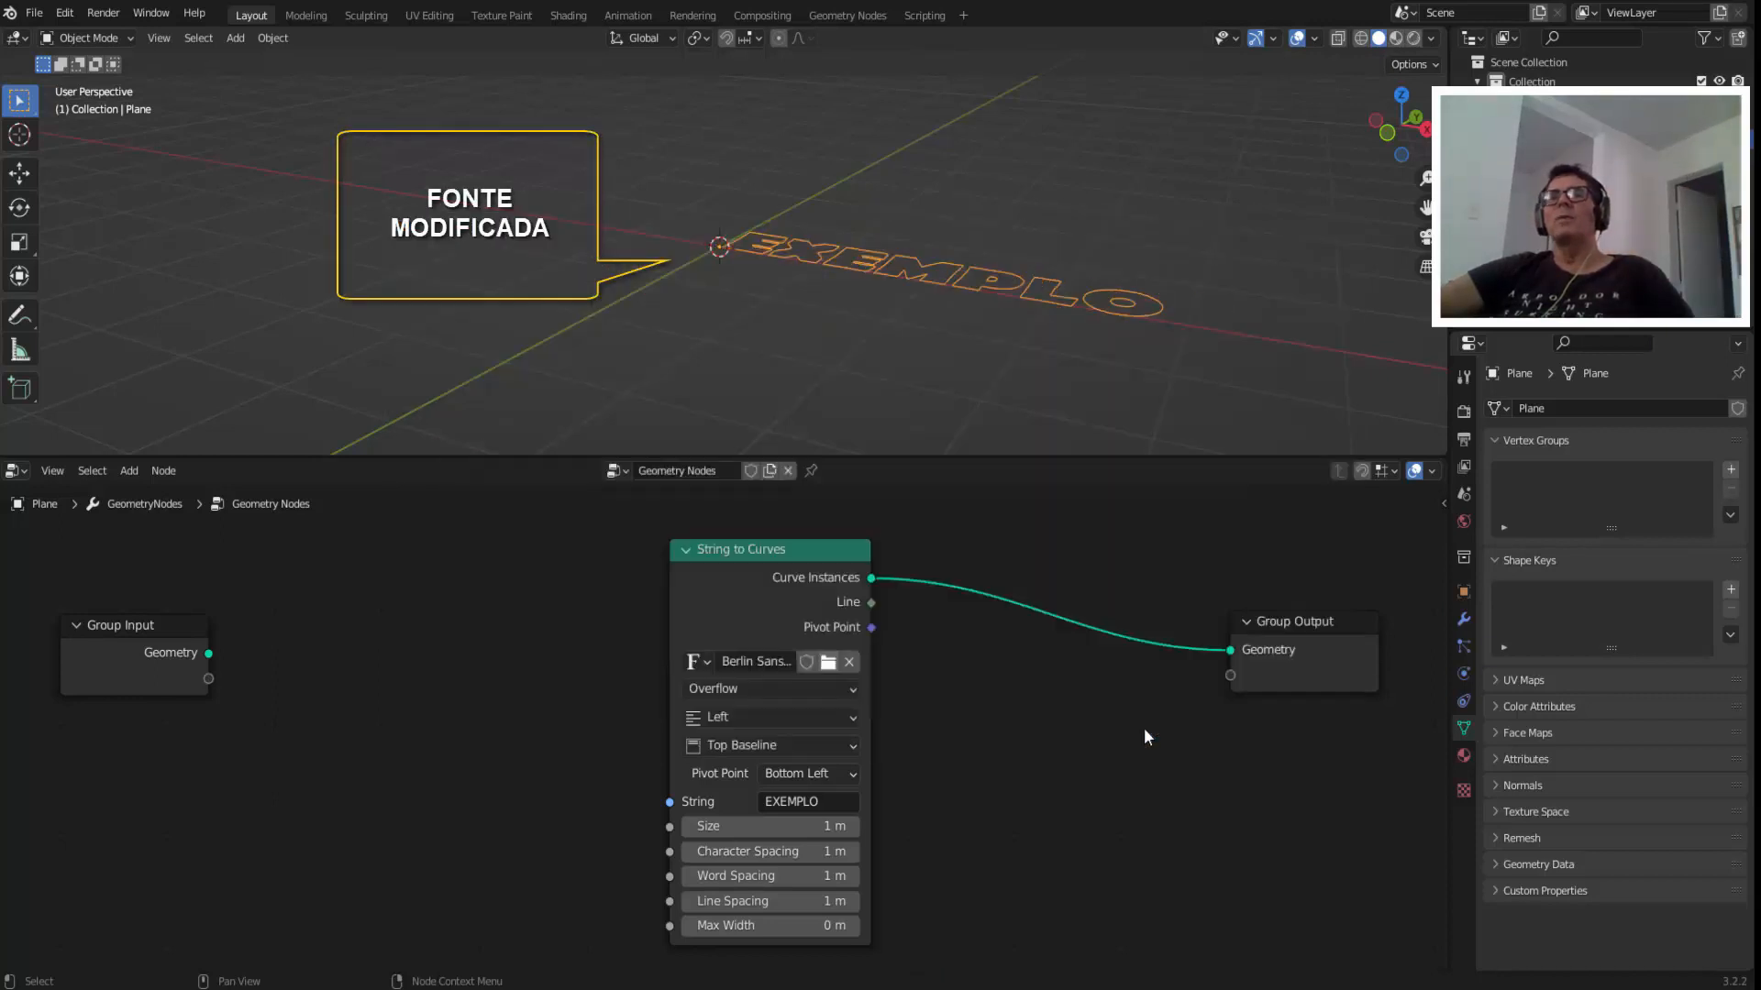
pyautogui.scroll(2, 857, 355)
pyautogui.scroll(-1, 937, 336)
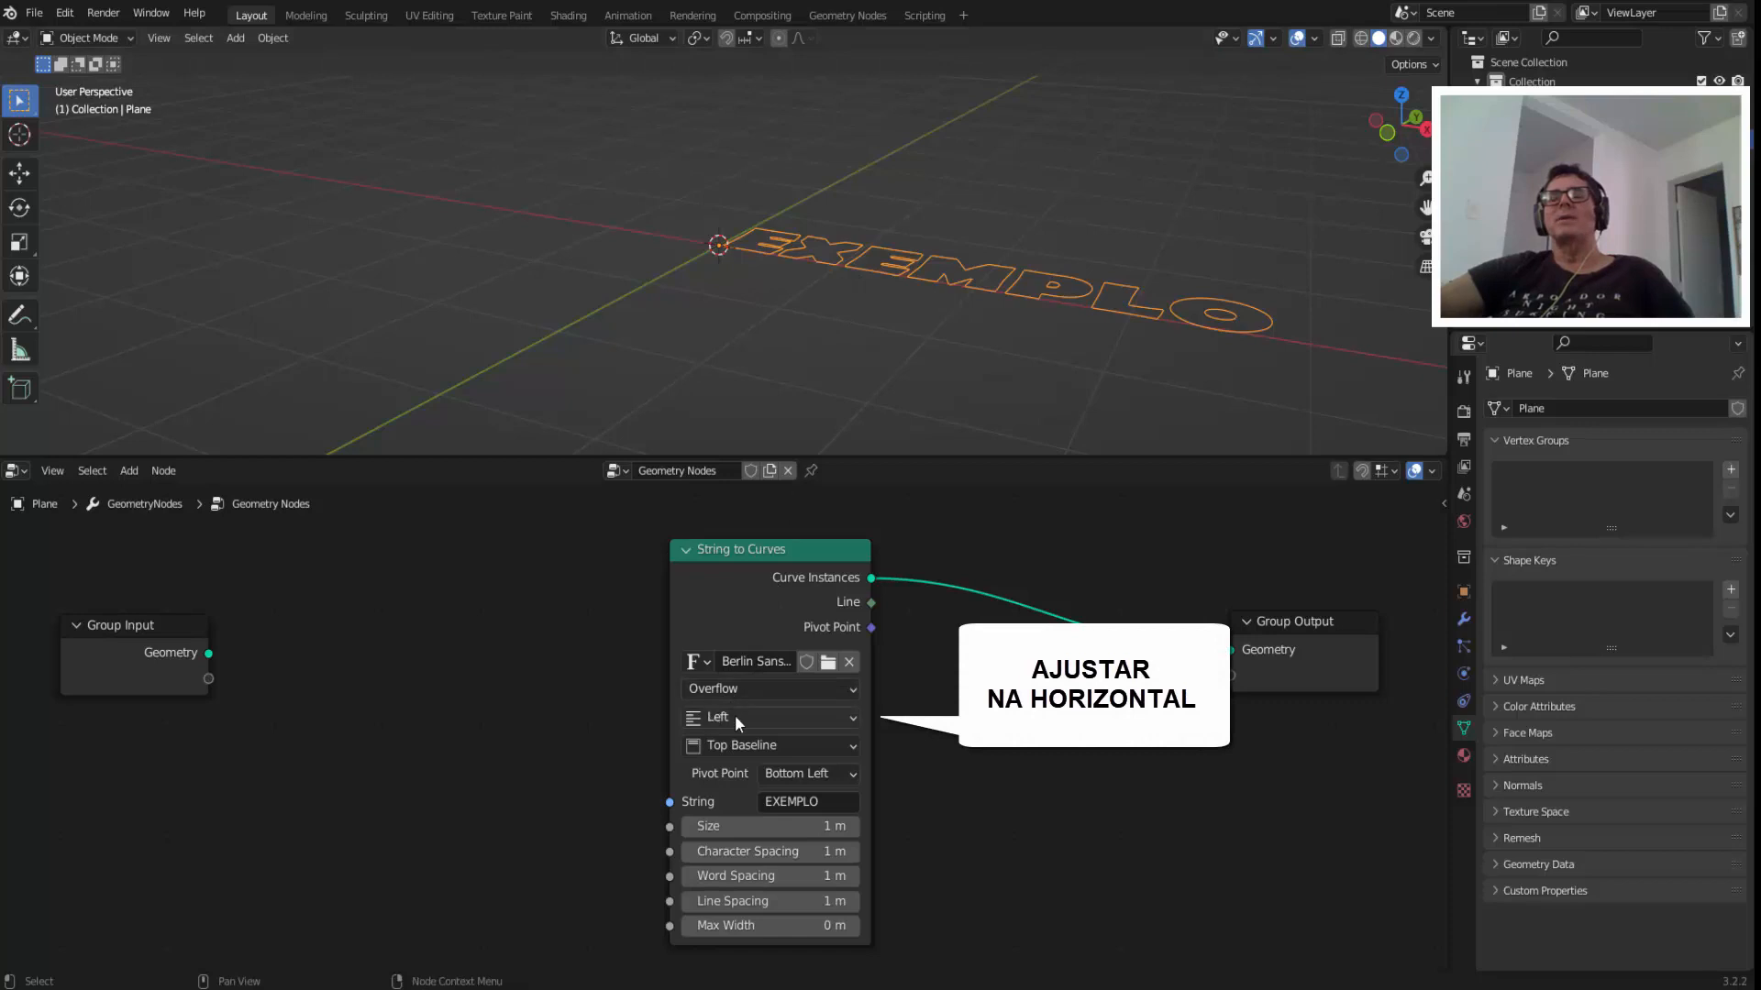
# Align the text to Center horizontally and Middle vertically in the String to Curves node, and check its centering from above.
pyautogui.click(758, 716)
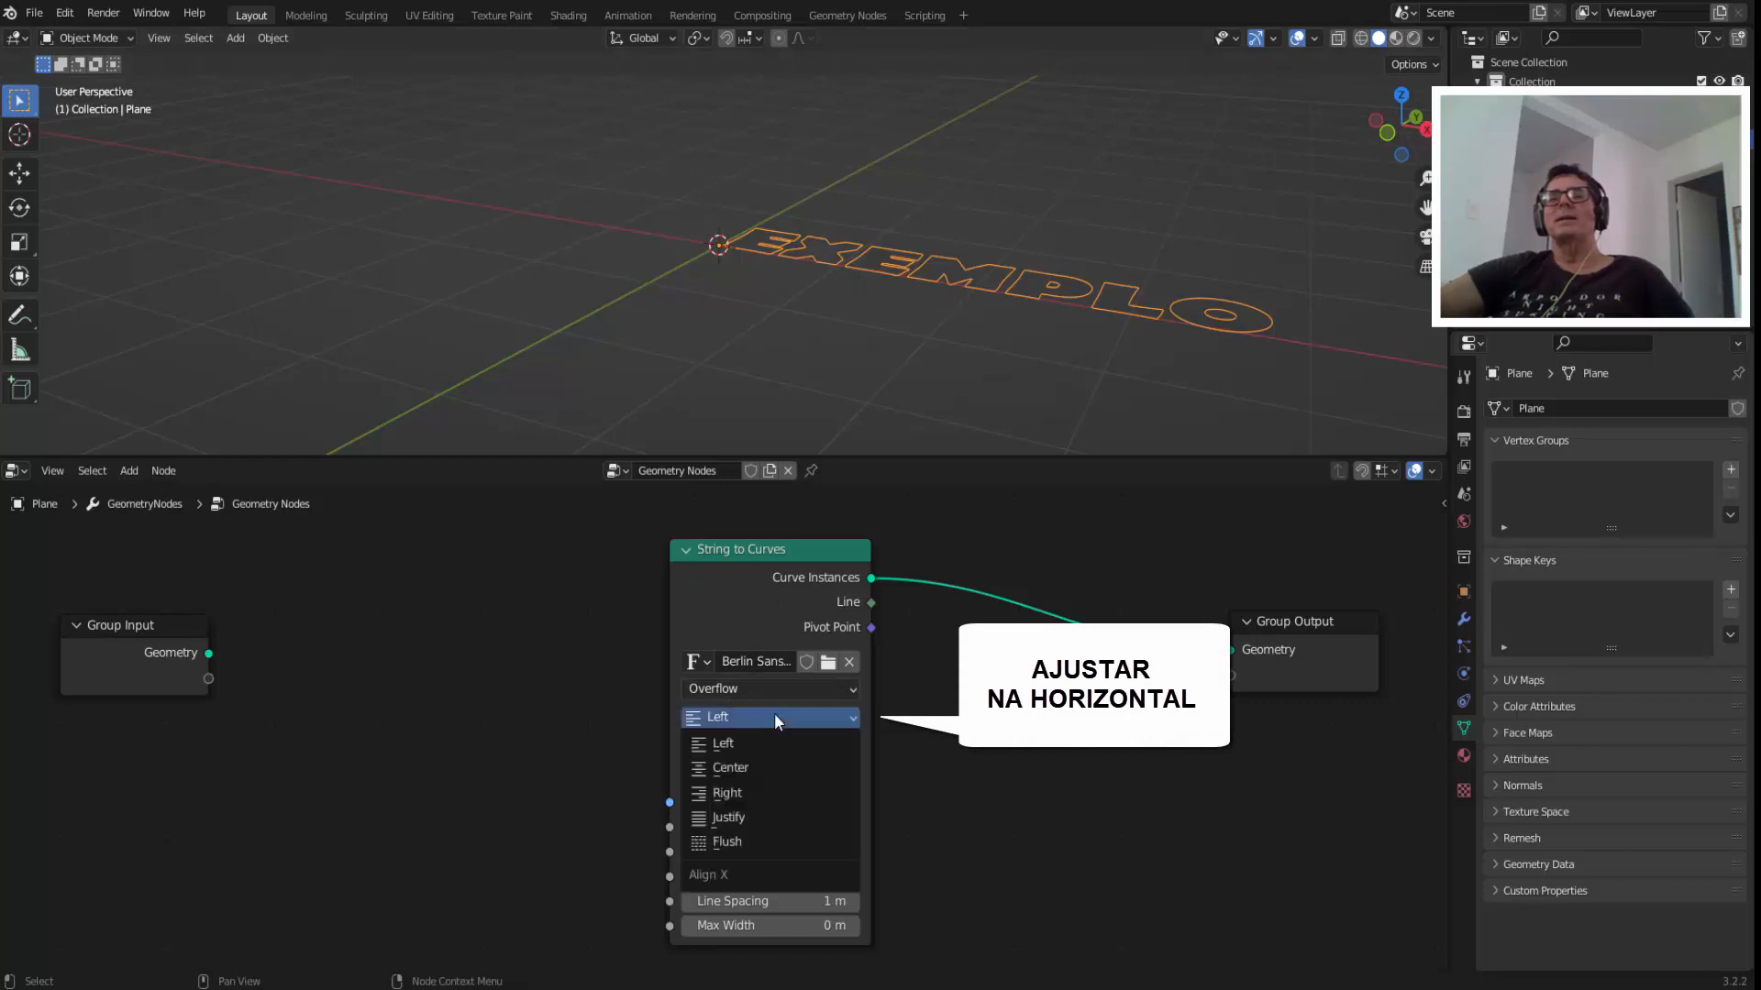
pyautogui.click(761, 768)
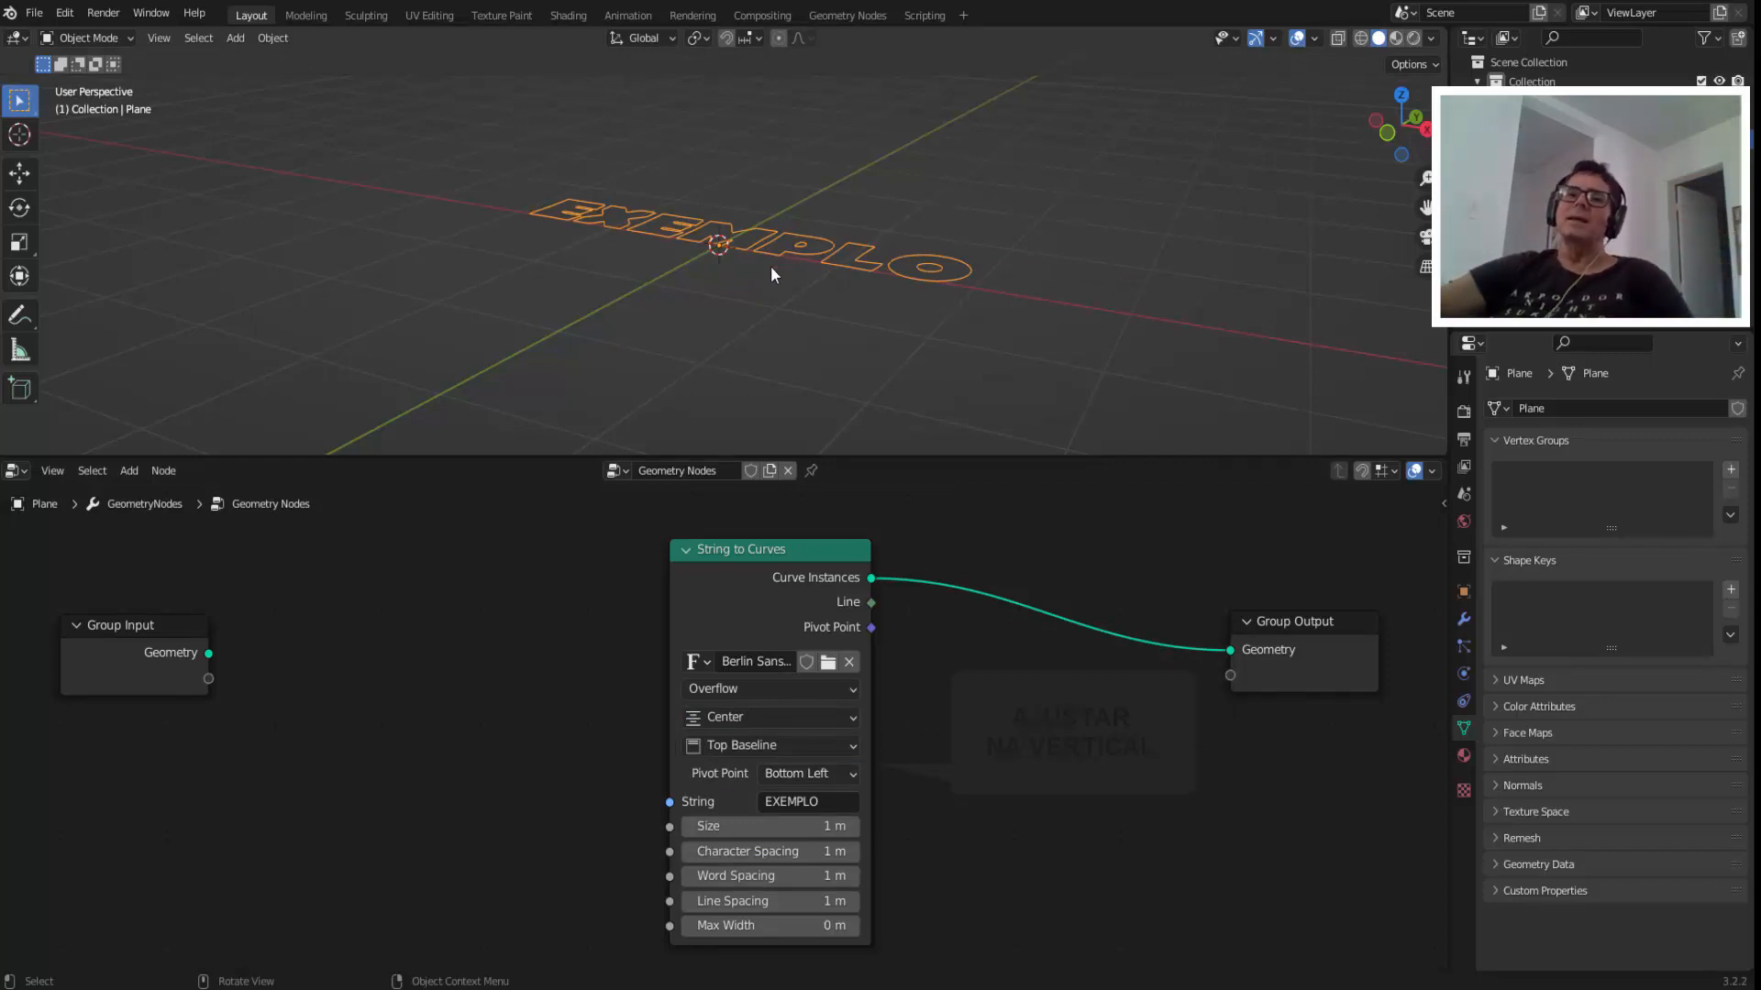
pyautogui.click(766, 745)
pyautogui.click(741, 816)
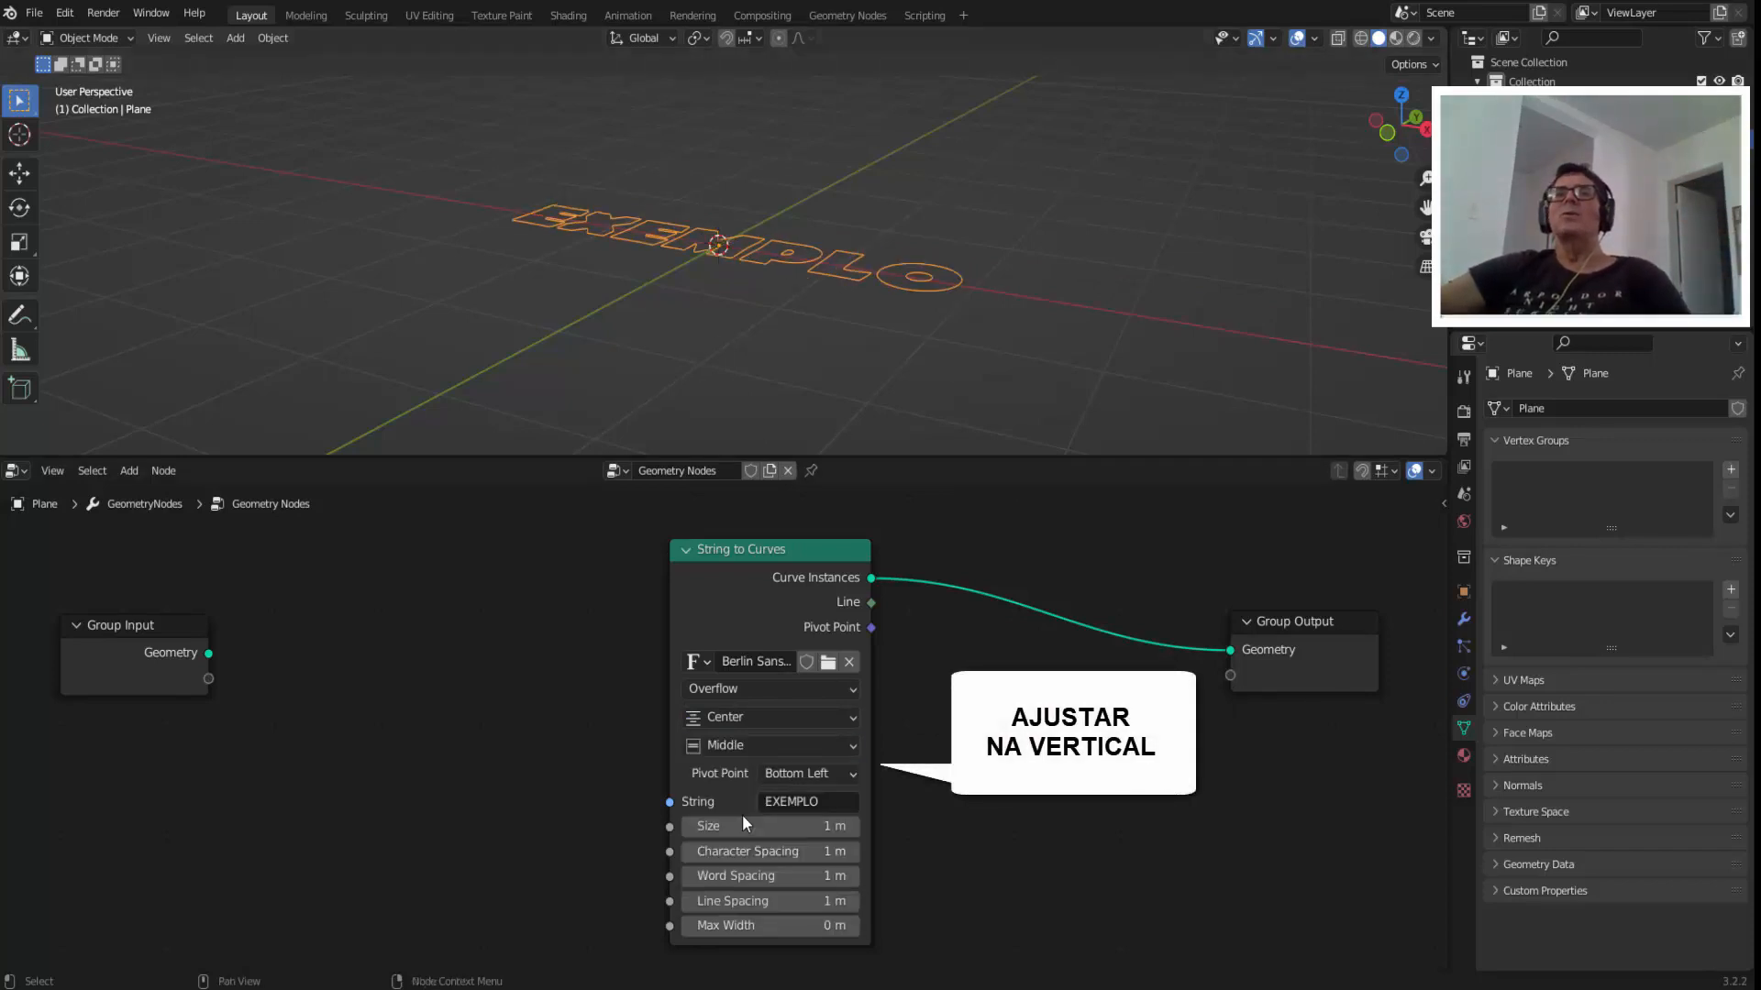
pyautogui.click(1401, 95)
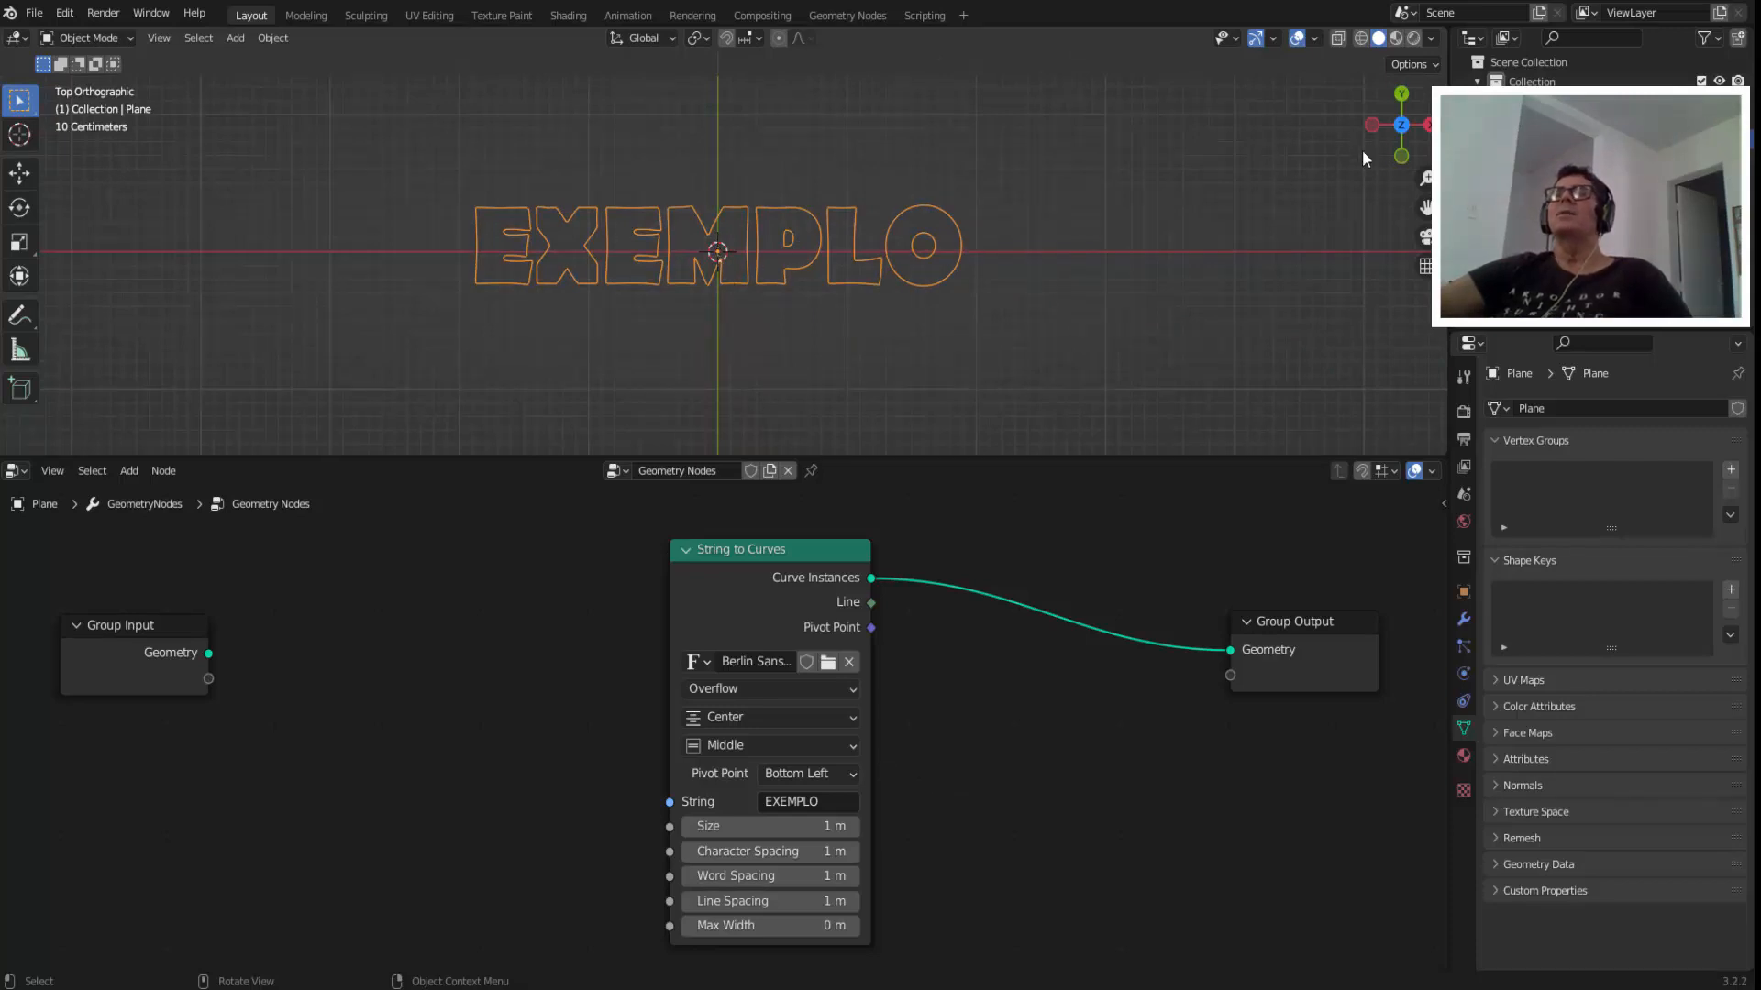
pyautogui.moveTo(1375, 142); pyautogui.dragTo(1338, 293)
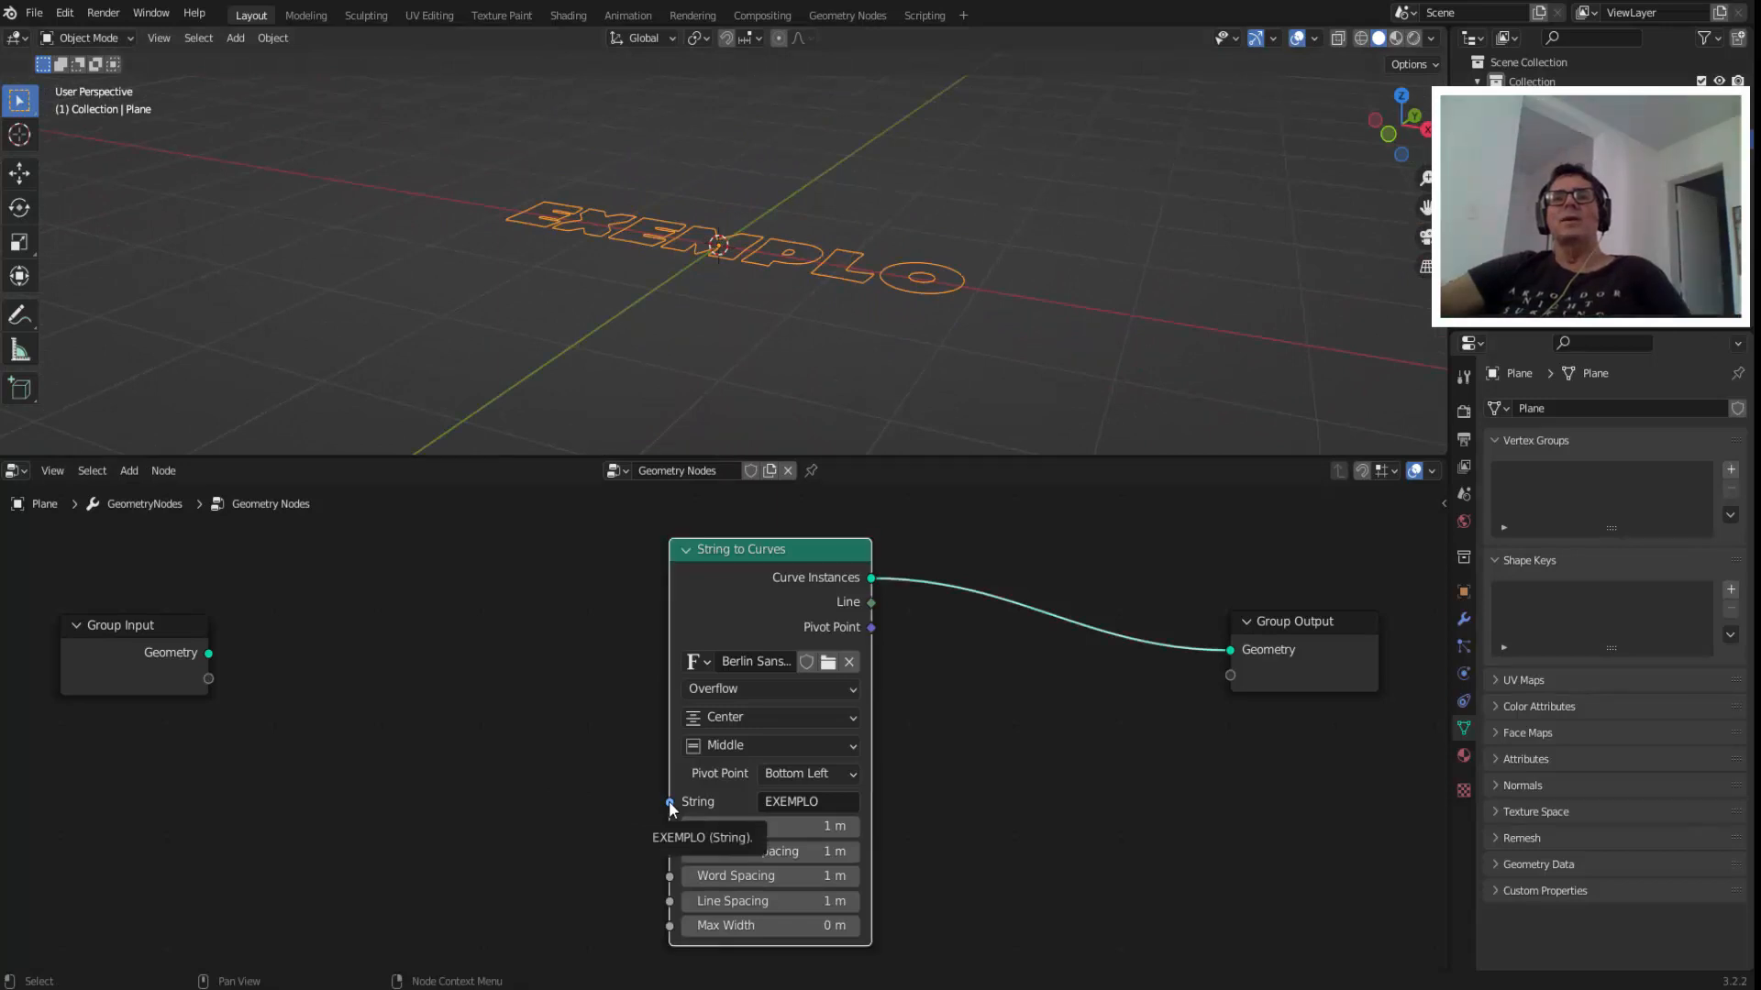
# Expose the String to Curves node's String through the Group Input and set it to TEXTO in the plane's modifier properties.
pyautogui.moveTo(670, 801); pyautogui.dragTo(207, 678)
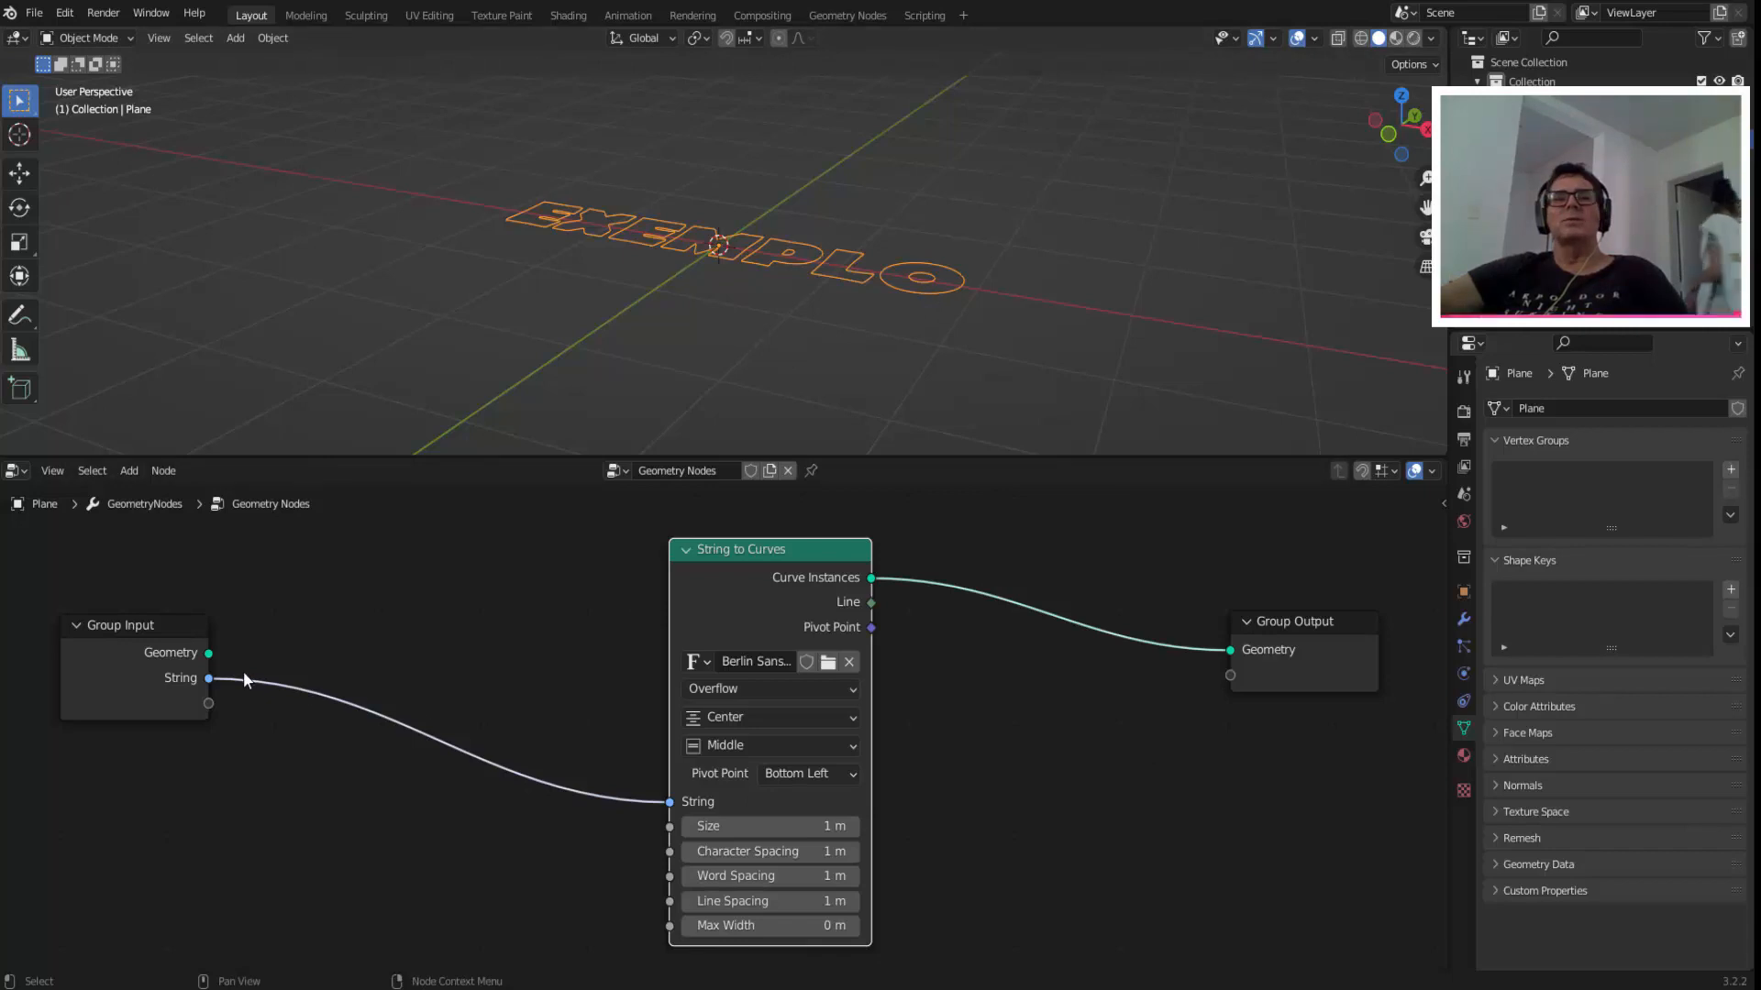
pyautogui.click(1464, 617)
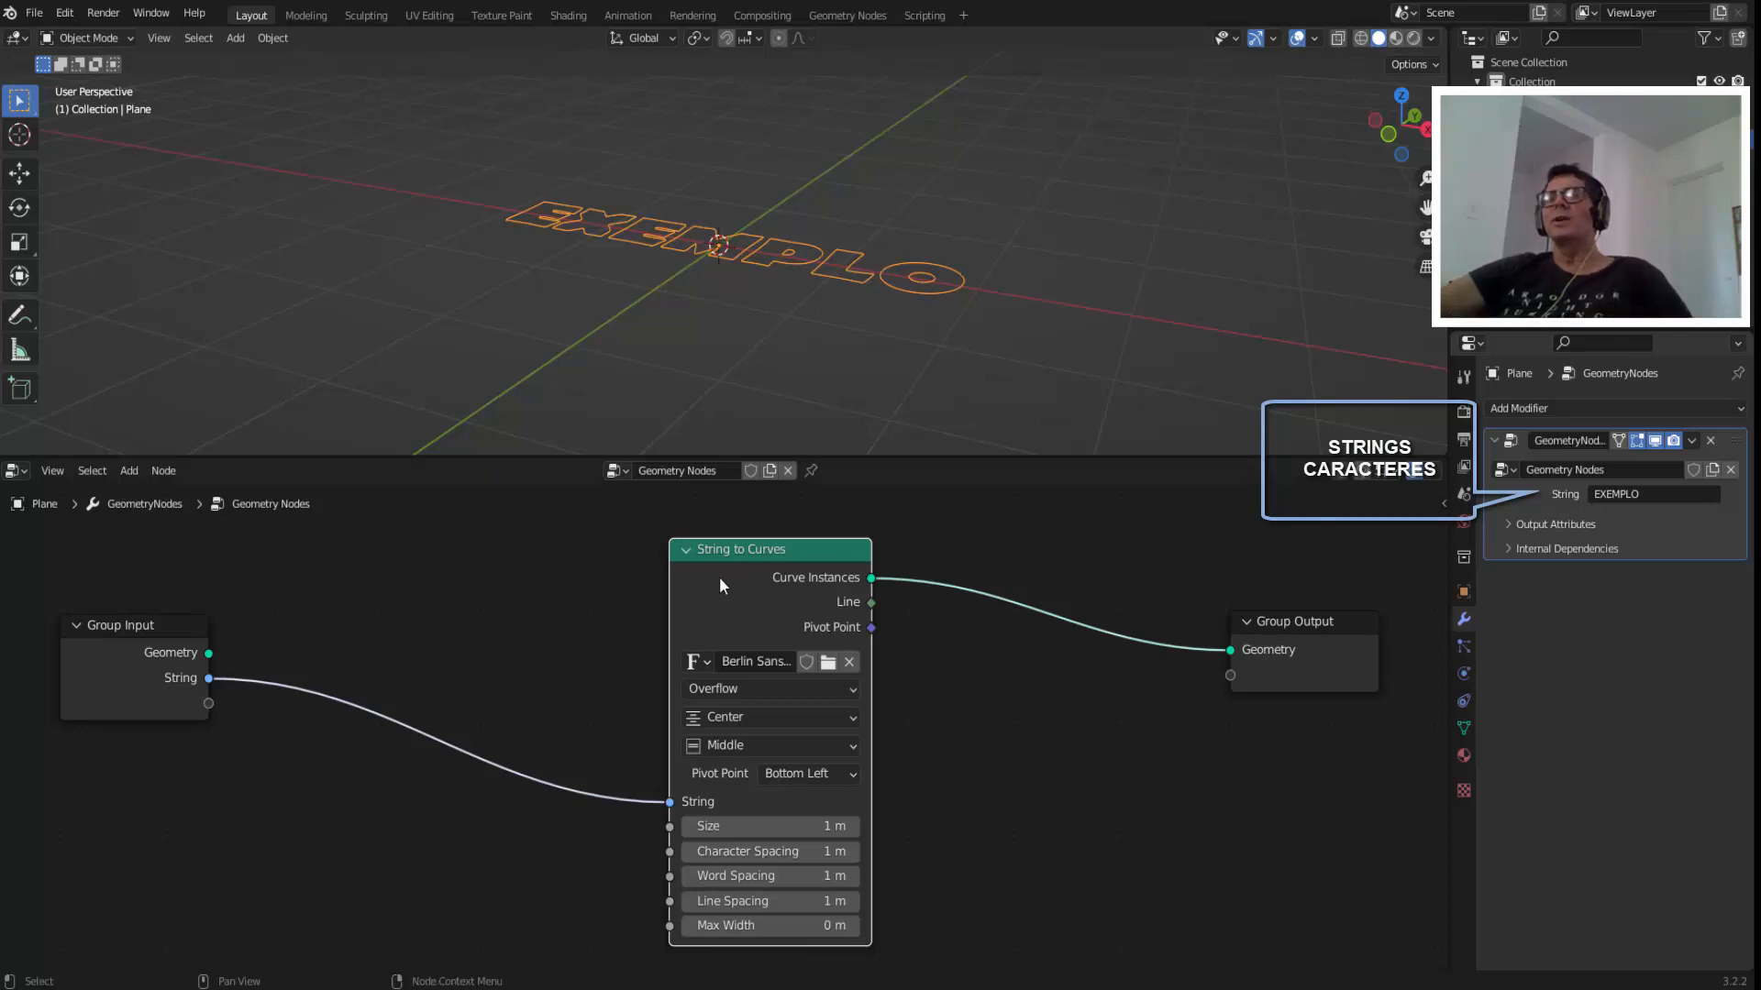
pyautogui.click(1647, 492)
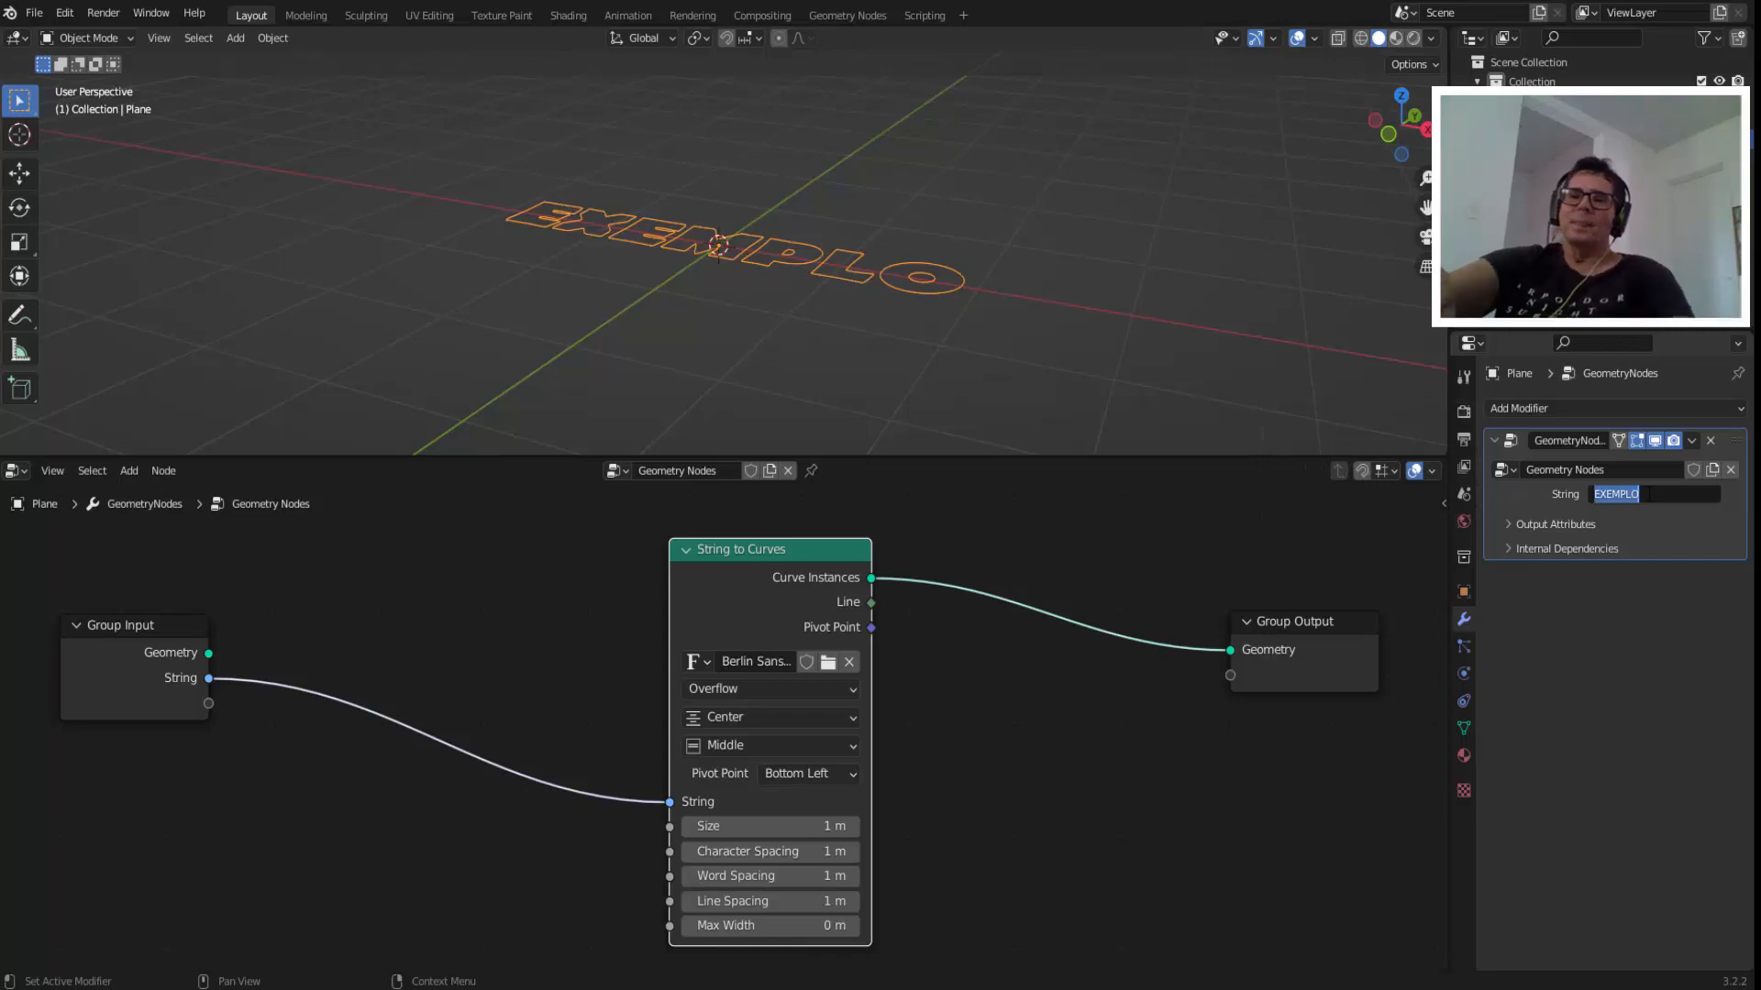
pyautogui.write('TEX')
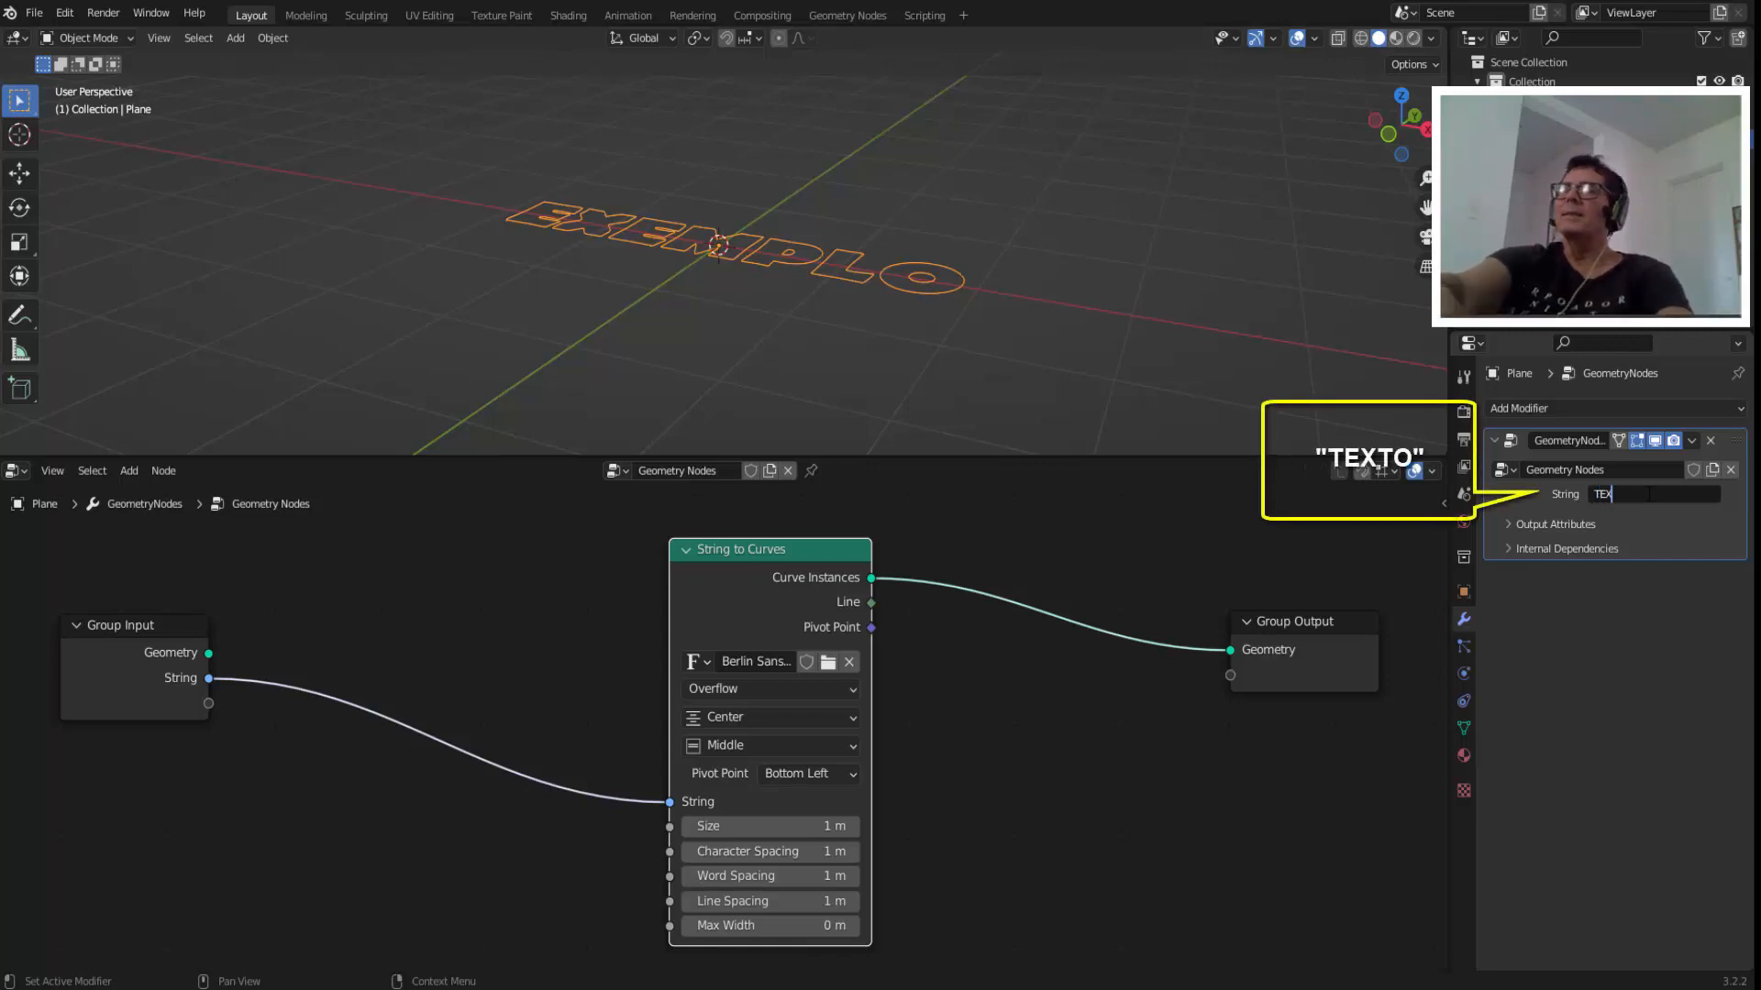
pyautogui.write('TO')
pyautogui.press('Return')
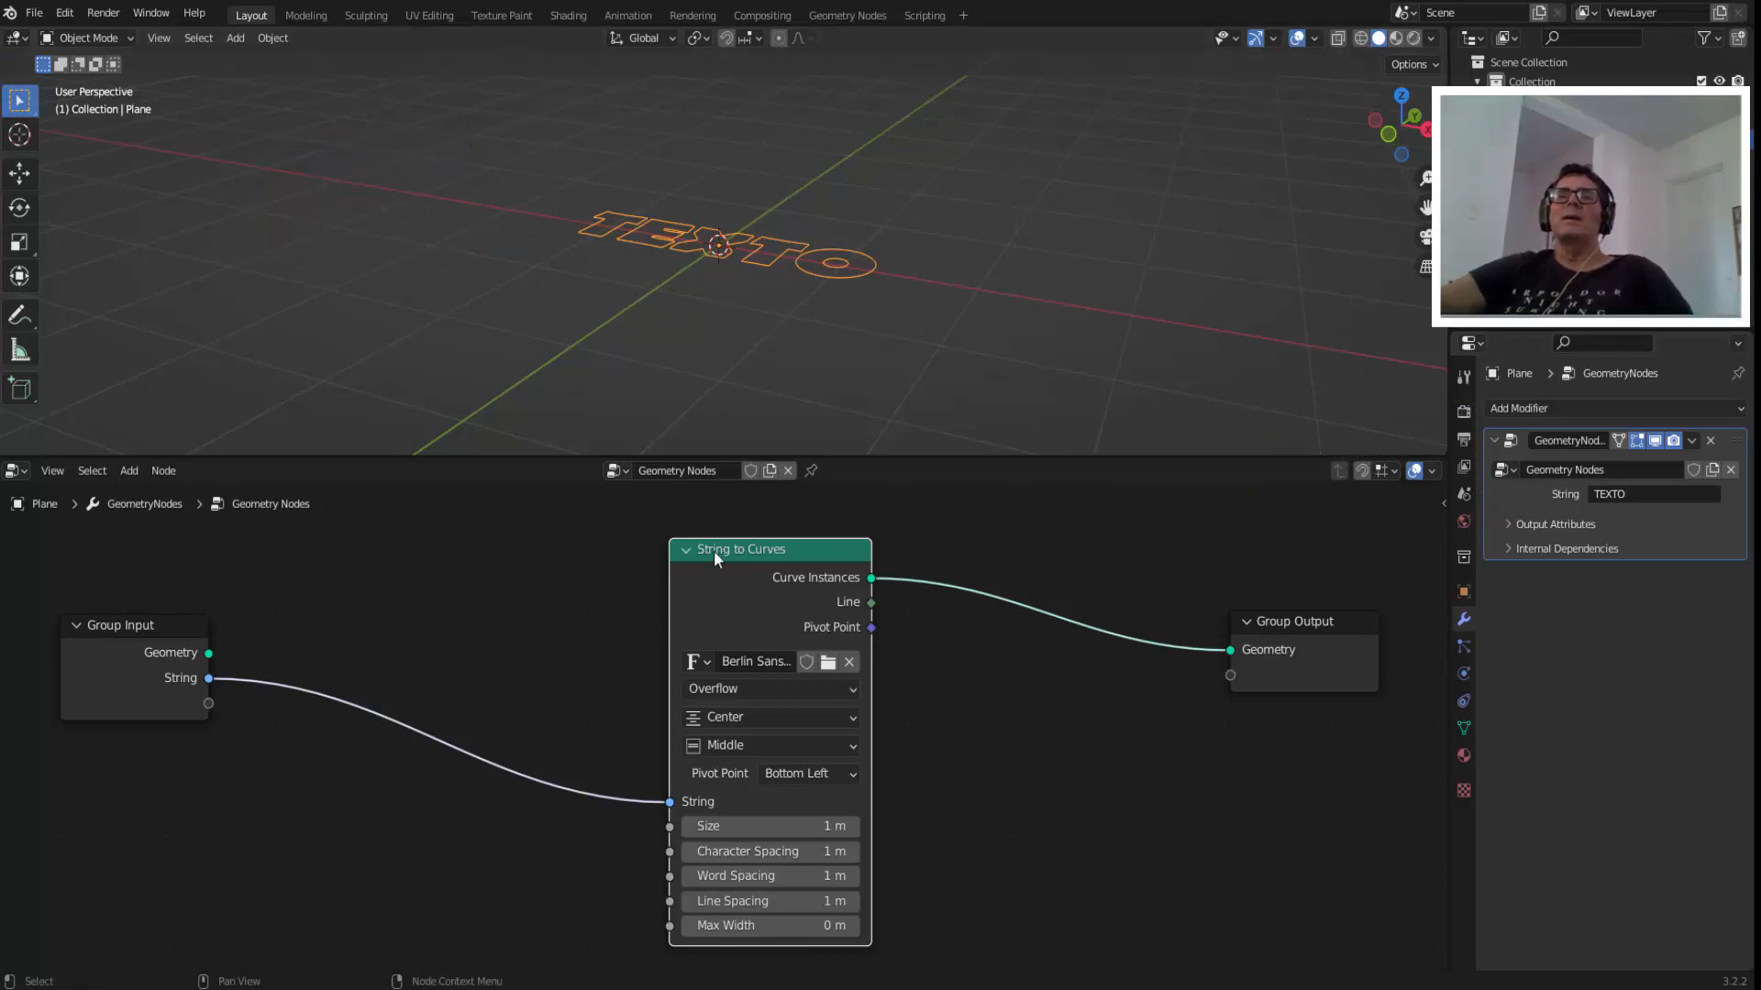
# Move the String to Curves node closer to the Group Input and insert a Fill Curve node on its link to the Group Output.
pyautogui.moveTo(714, 550); pyautogui.dragTo(449, 538)
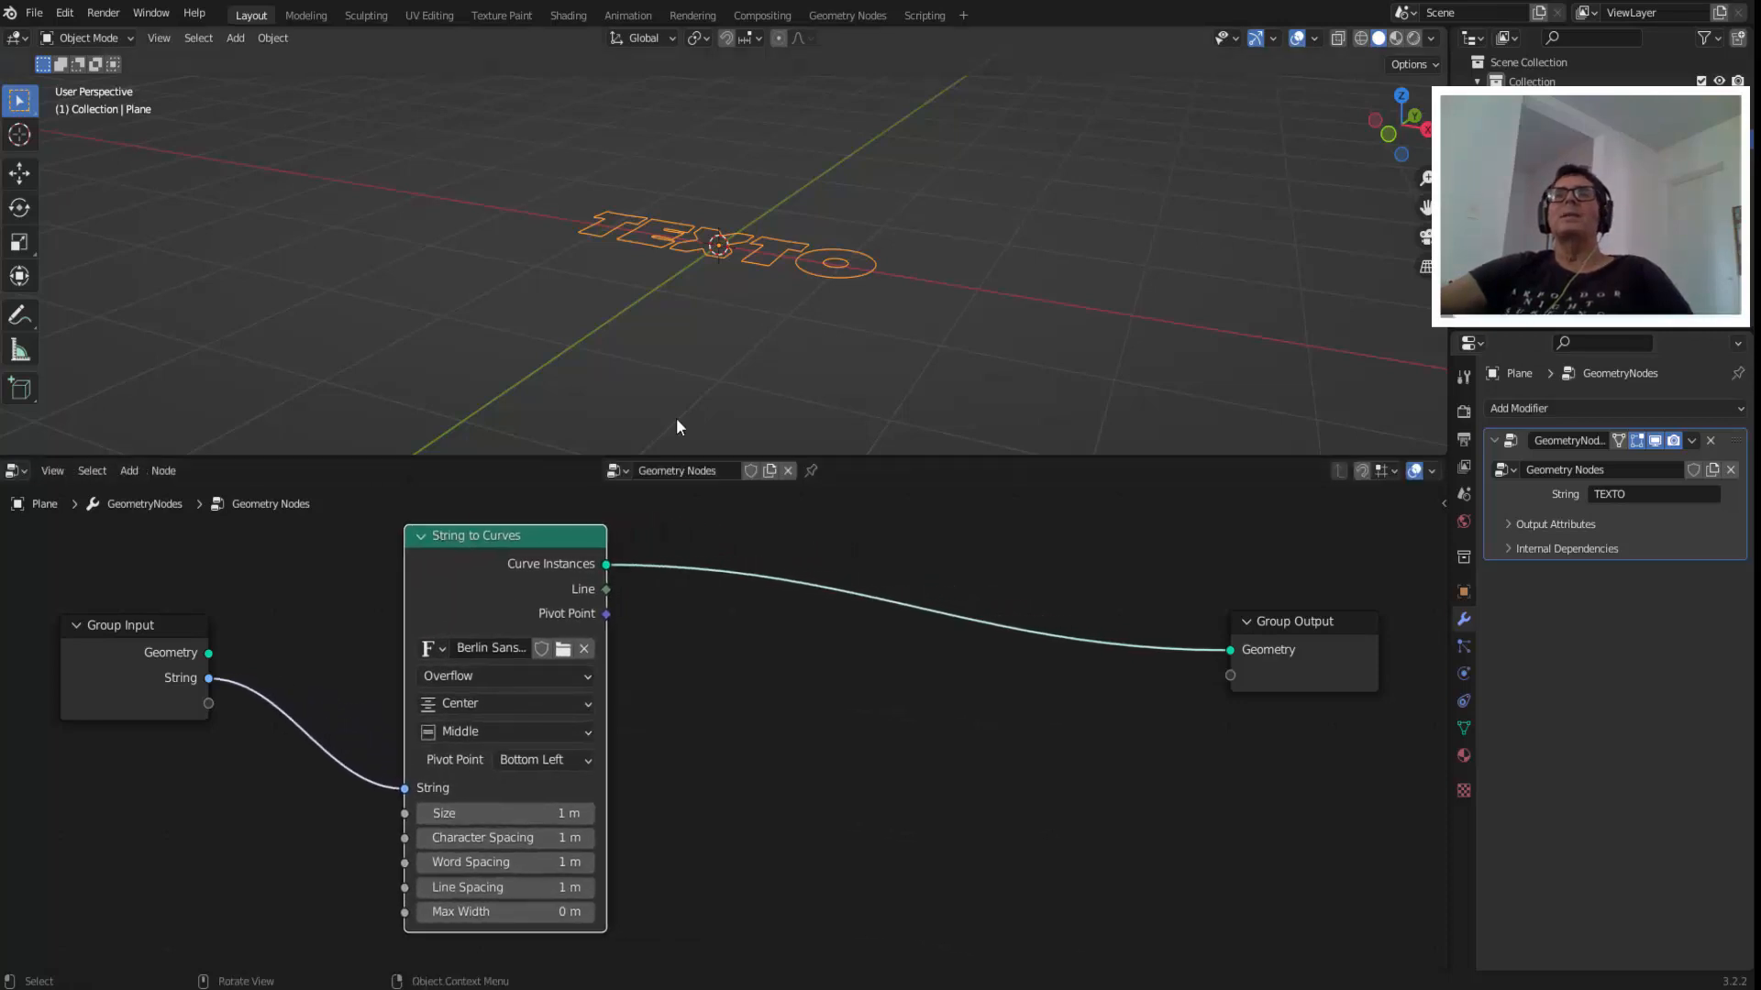
pyautogui.scroll(5, 633, 288)
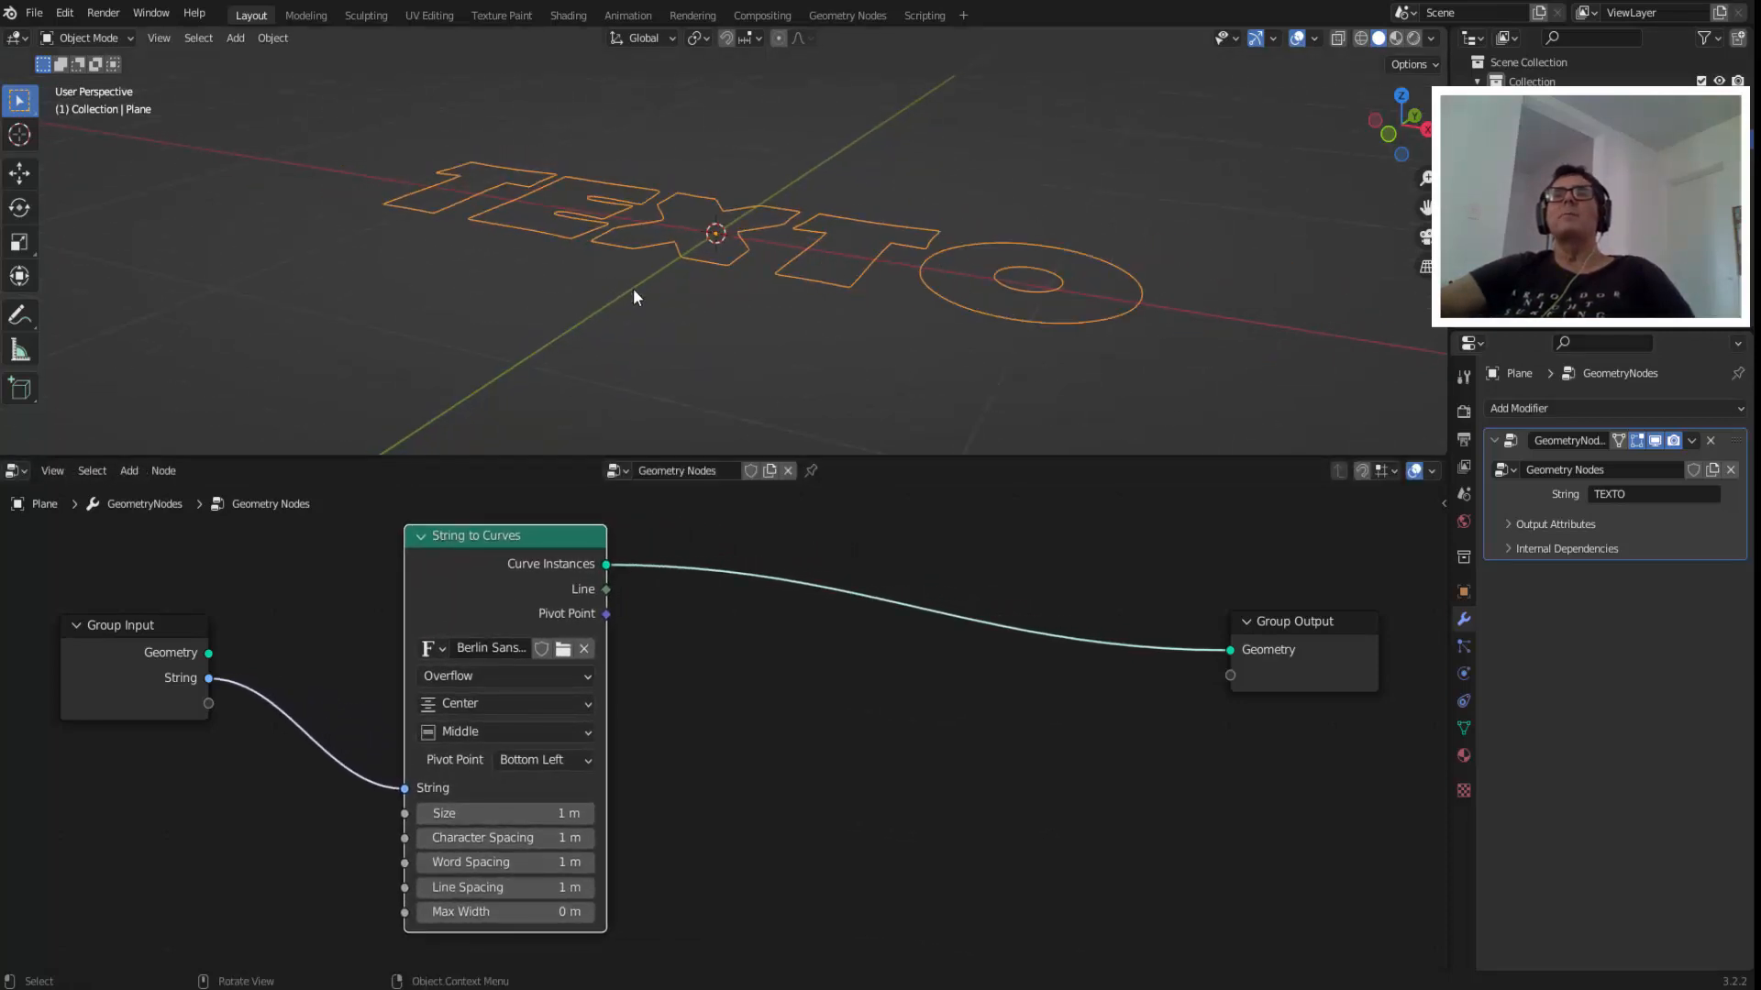
pyautogui.scroll(-1, 817, 342)
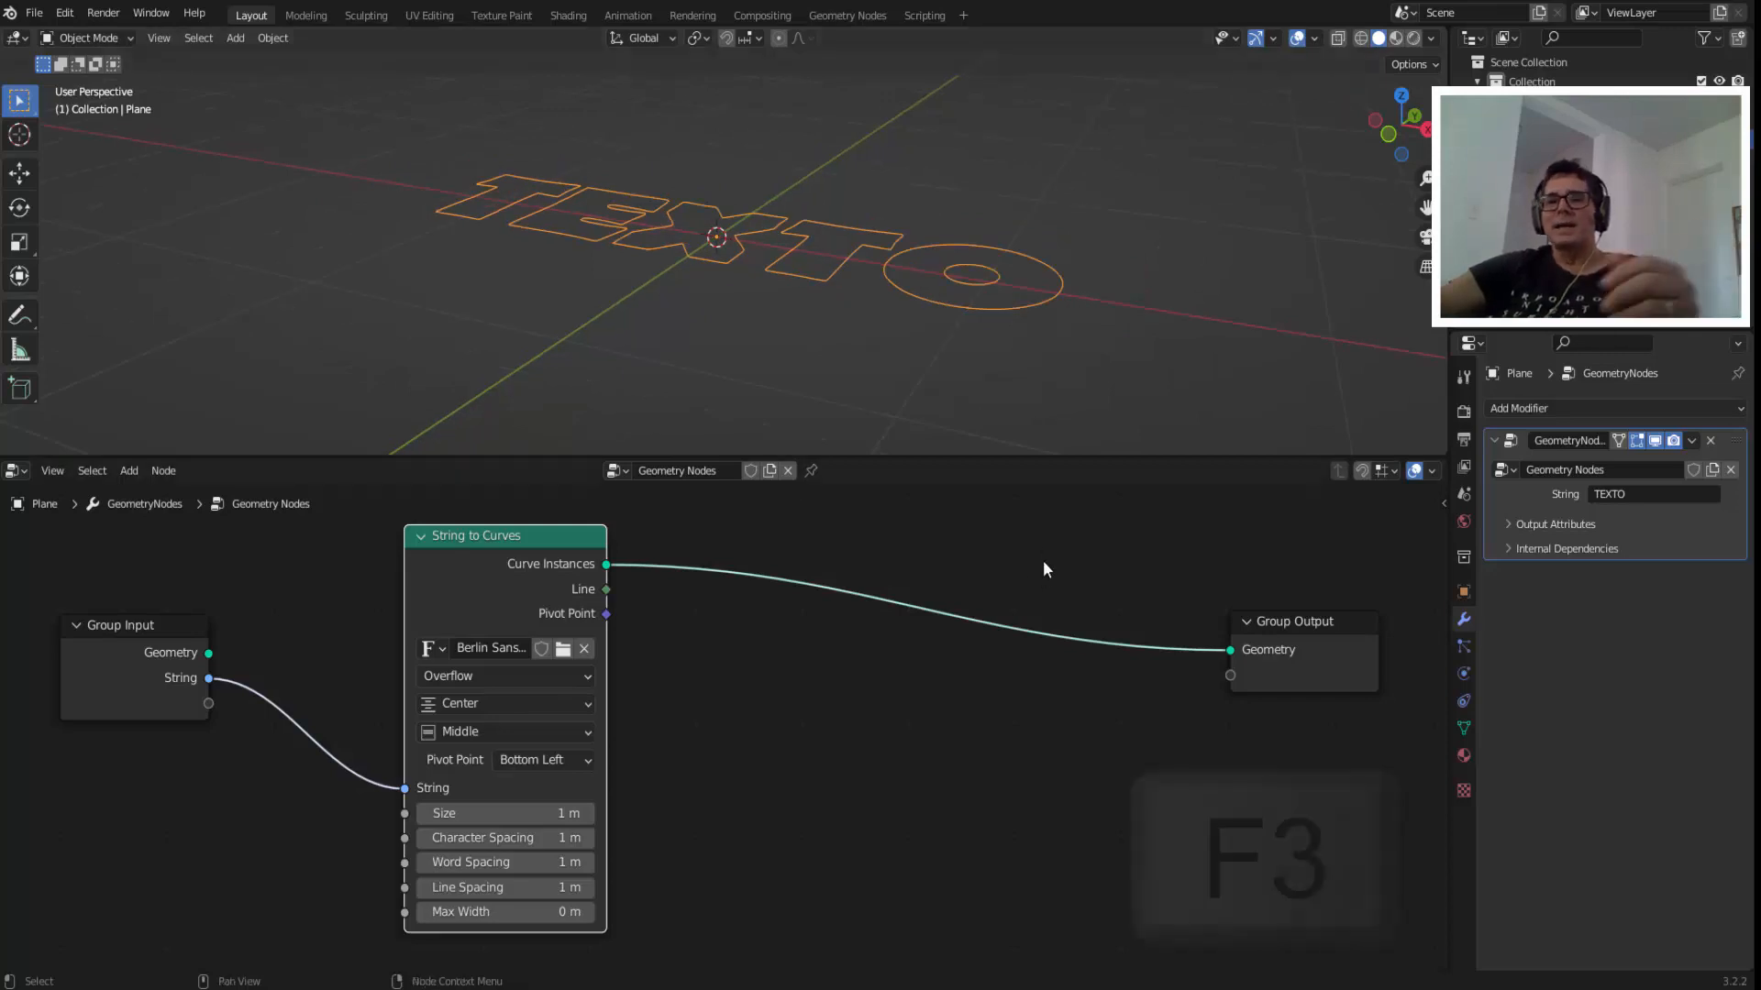
pyautogui.press('F3')
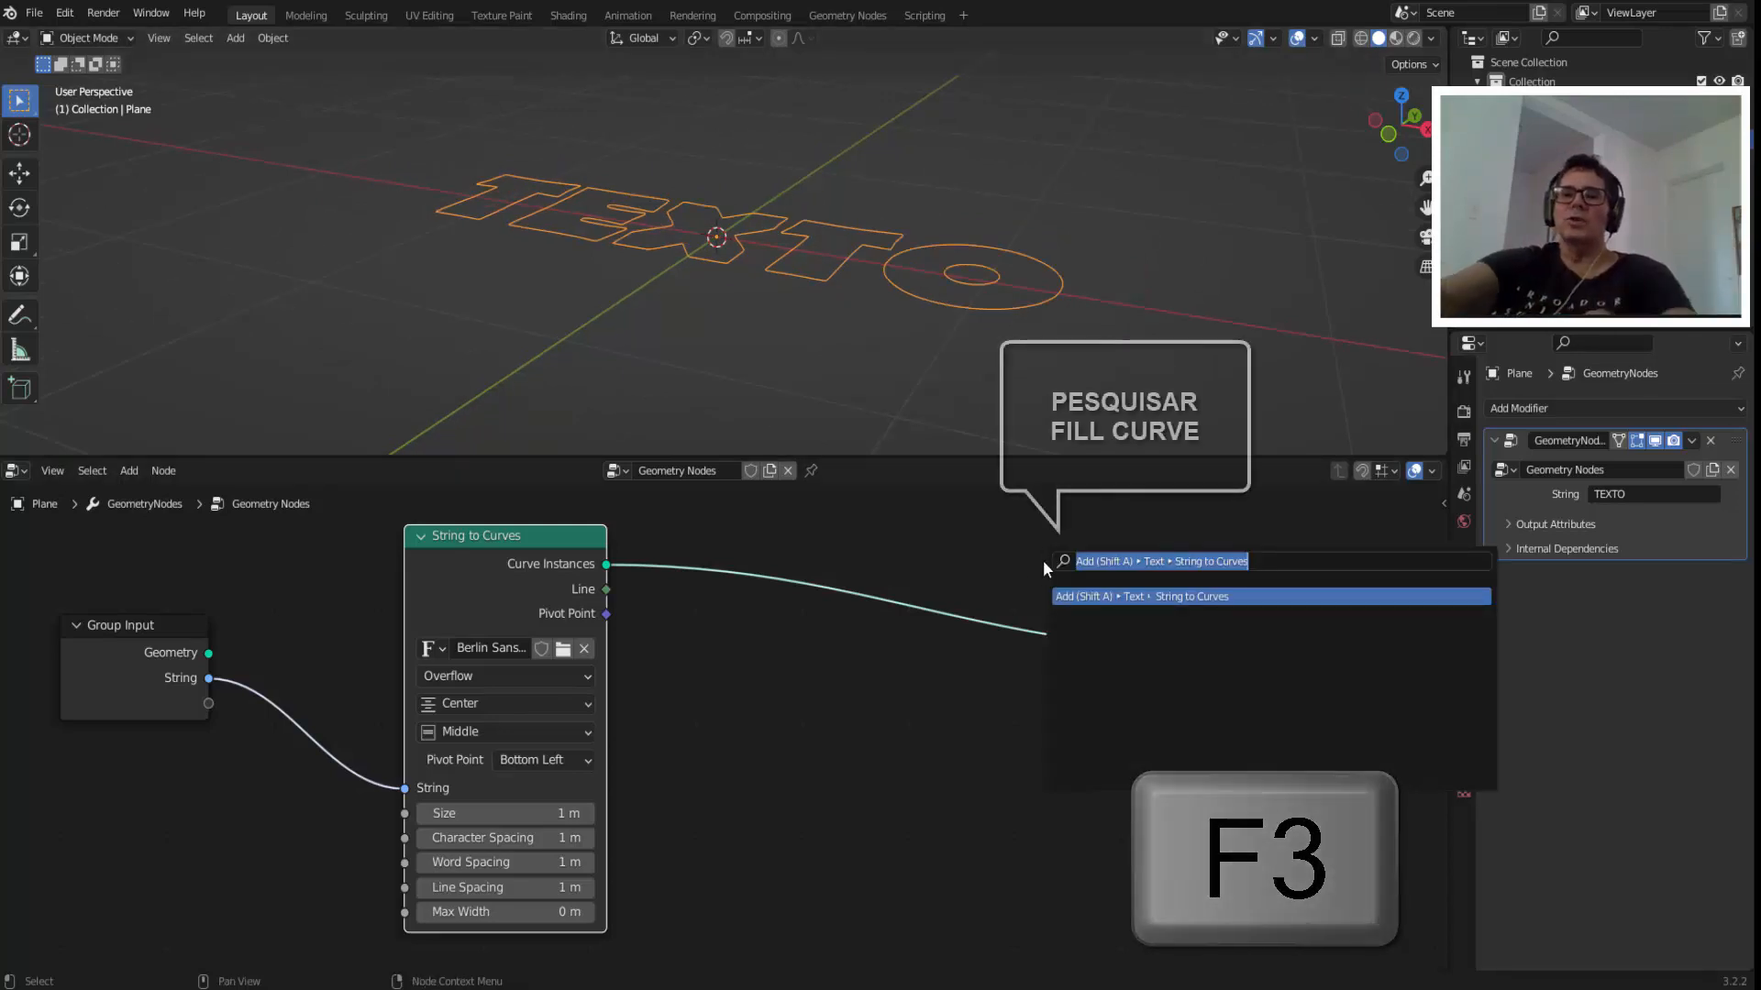
pyautogui.write('FILL')
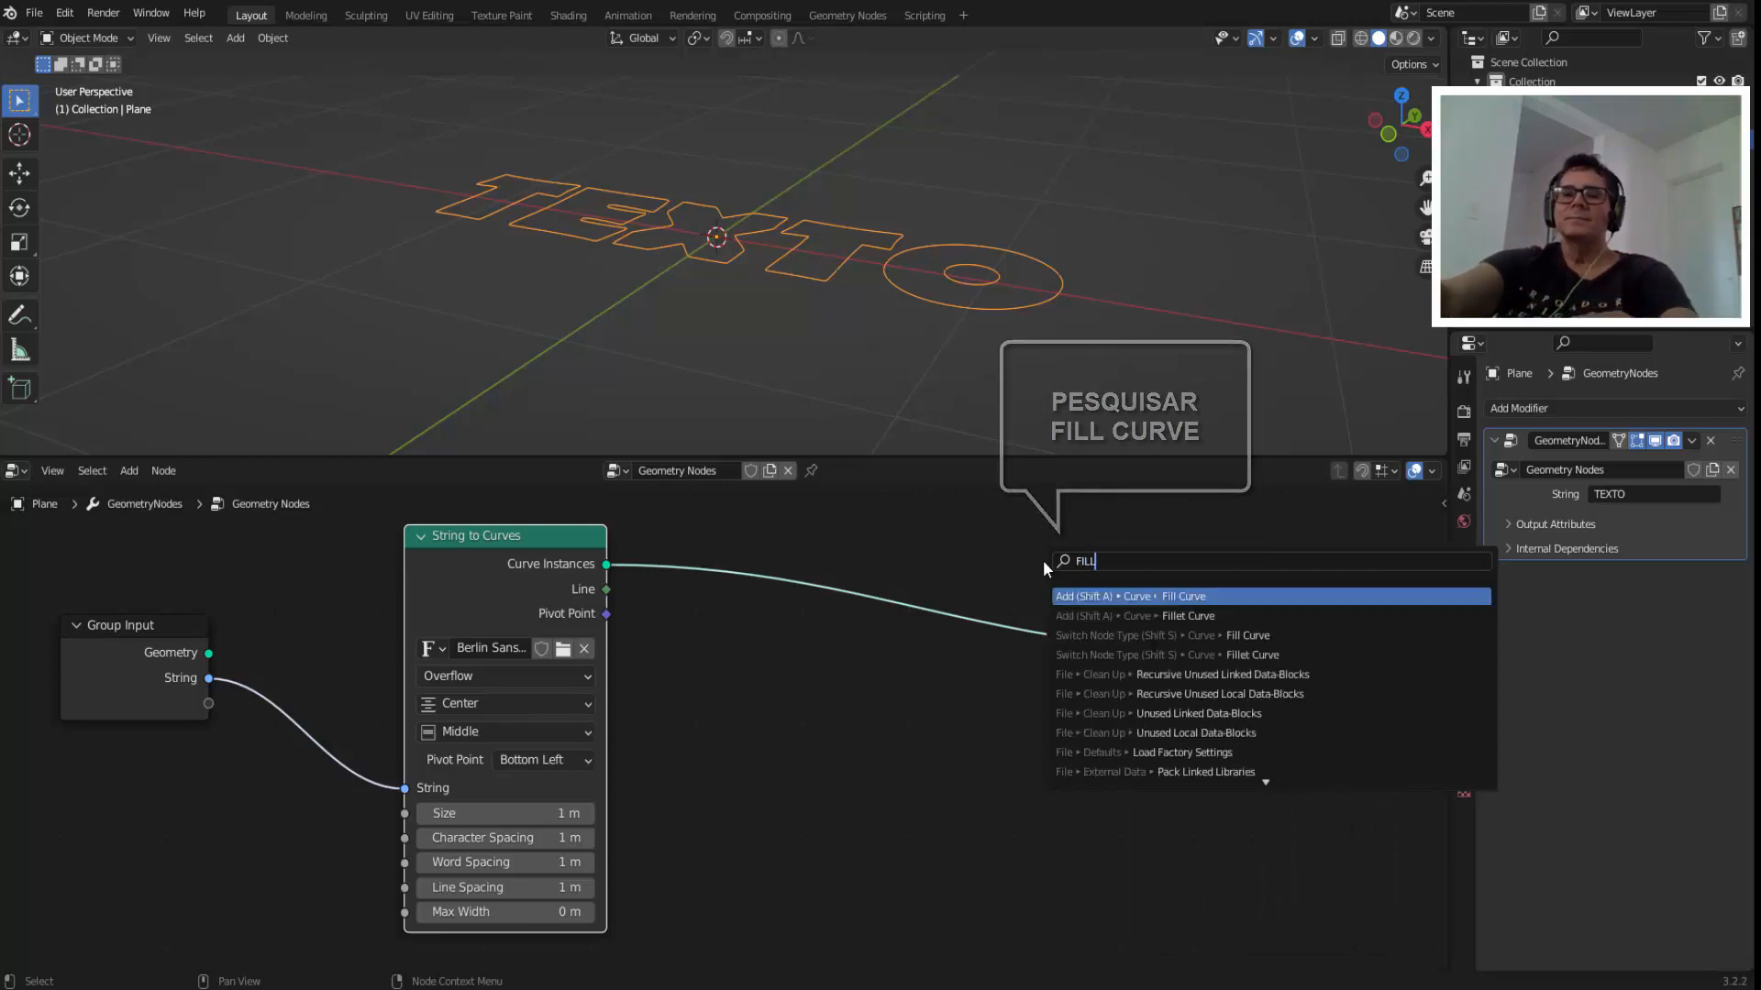
pyautogui.press('Return')
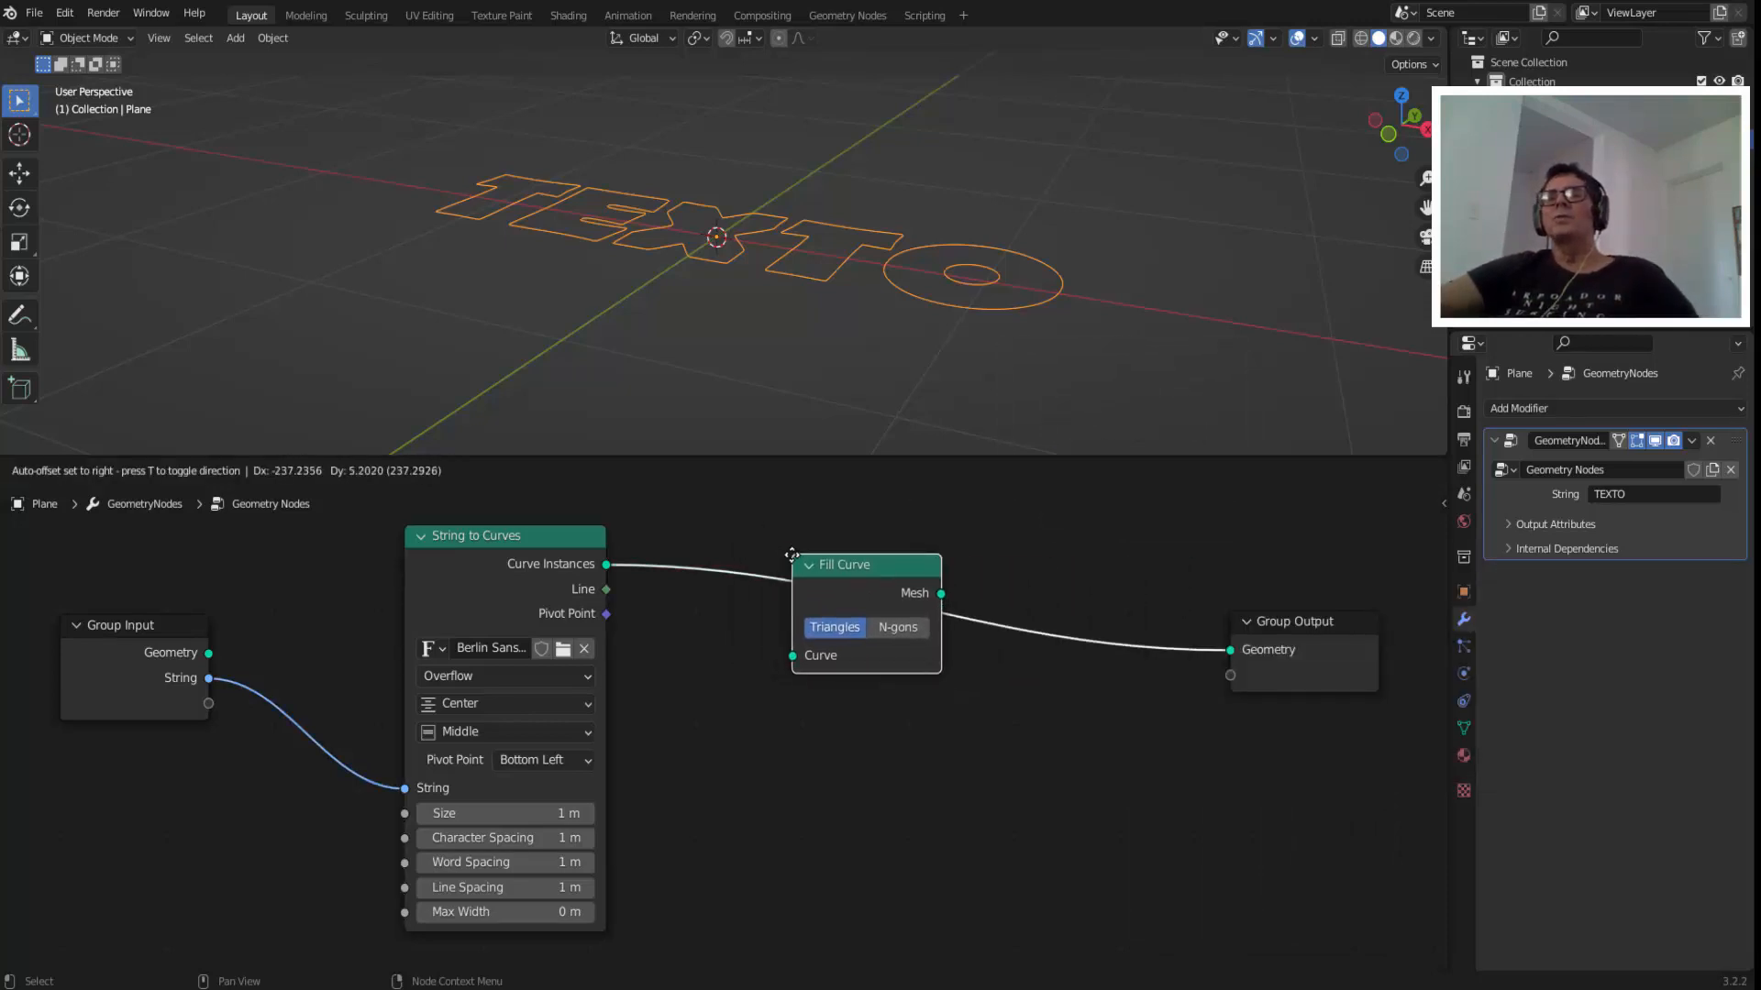
pyautogui.click(808, 559)
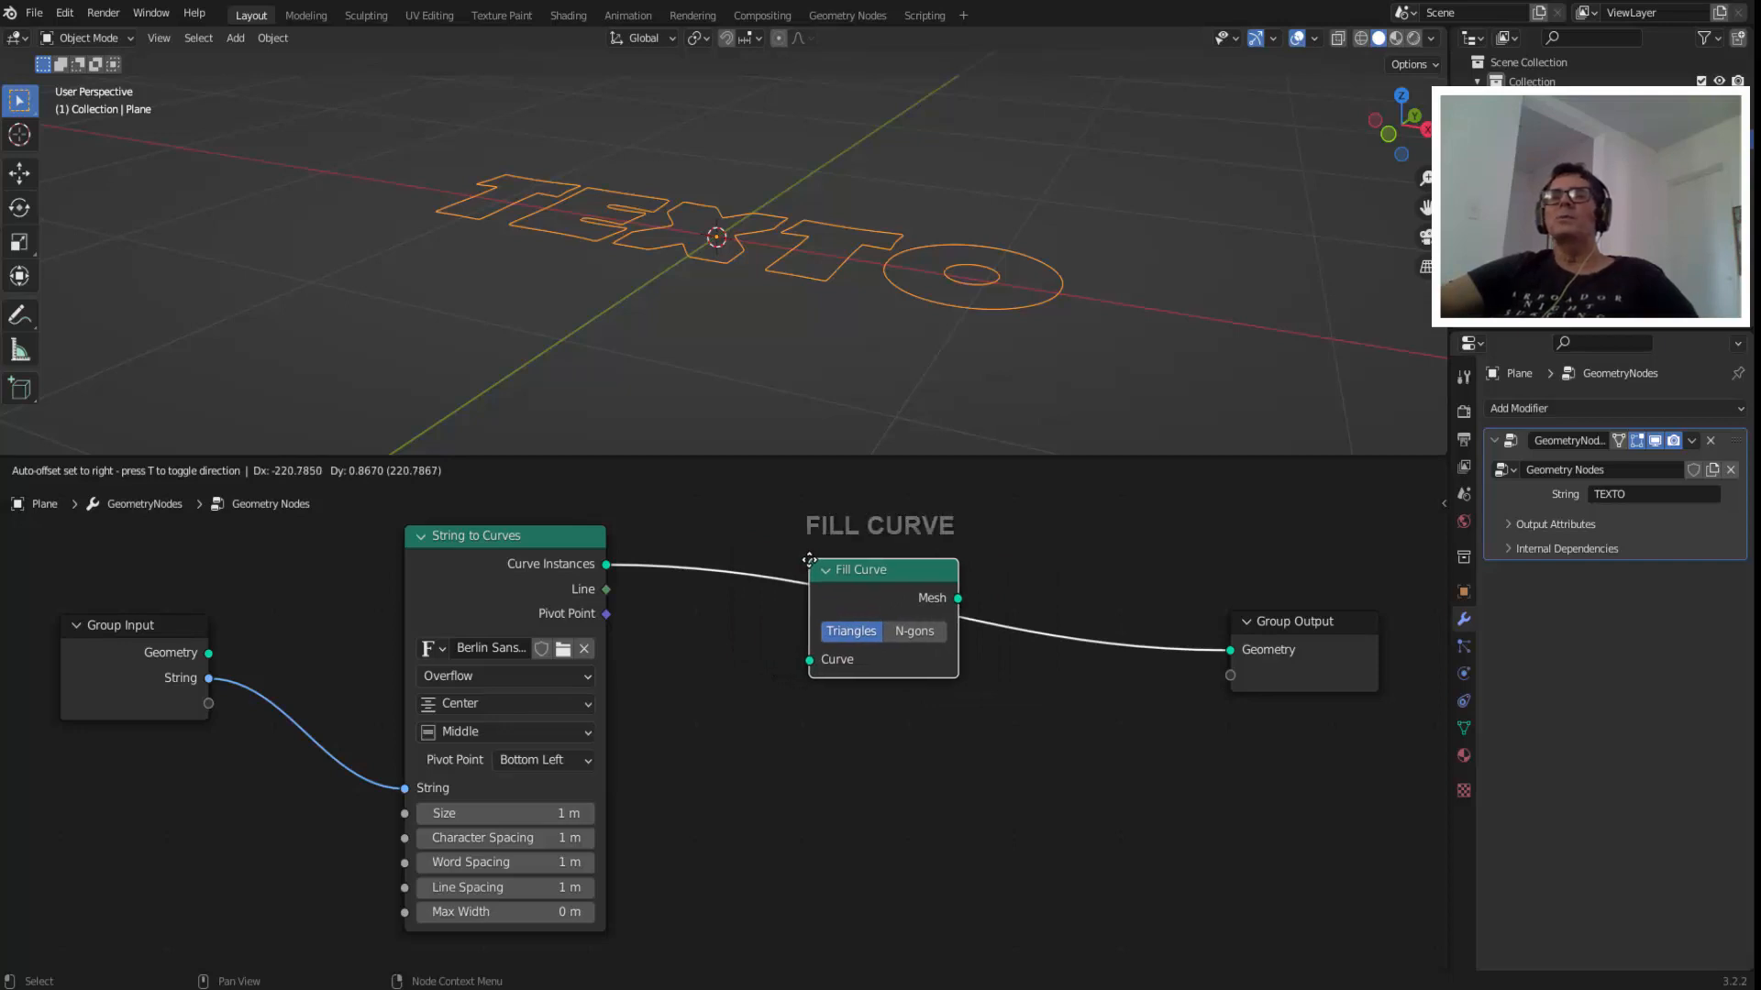
pyautogui.moveTo(701, 291)
pyautogui.mouseDown(button='middle')
pyautogui.moveTo(730, 326)
pyautogui.moveTo(684, 299)
pyautogui.mouseUp(button='middle')
pyautogui.scroll(-1, 763, 772)
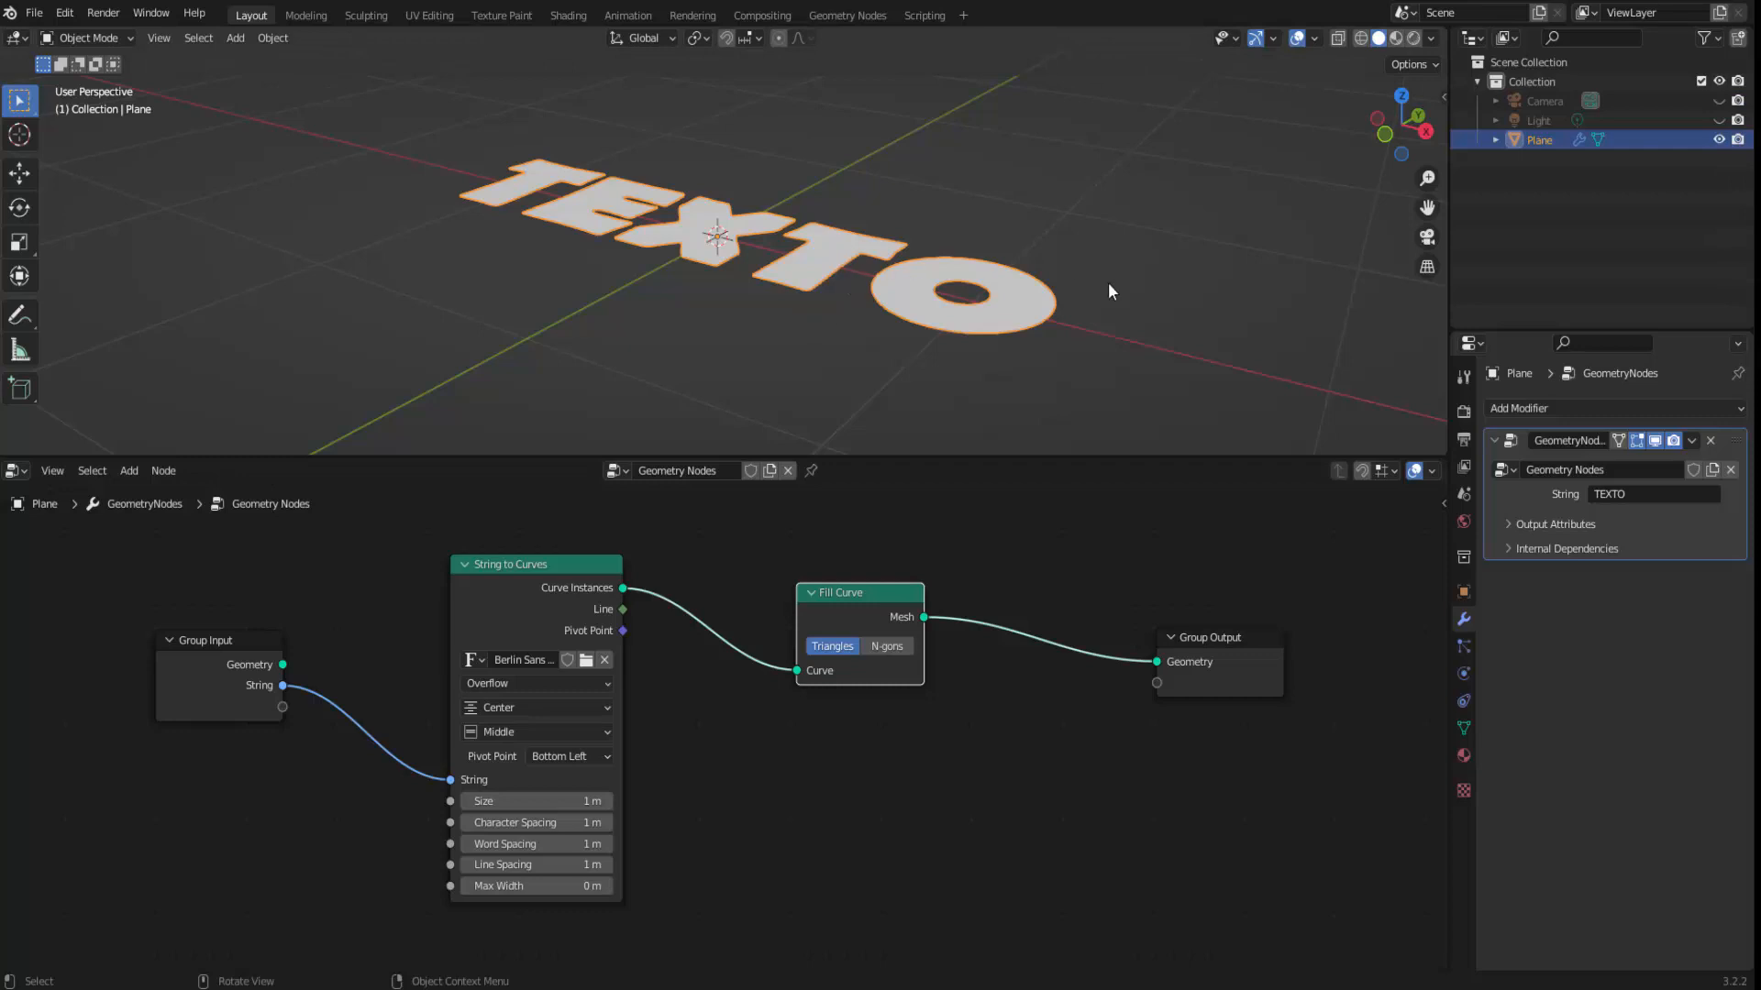
# Try rotating the text object 90° about the global X axis and undo the rotation.
pyautogui.press('r')
pyautogui.press('x')
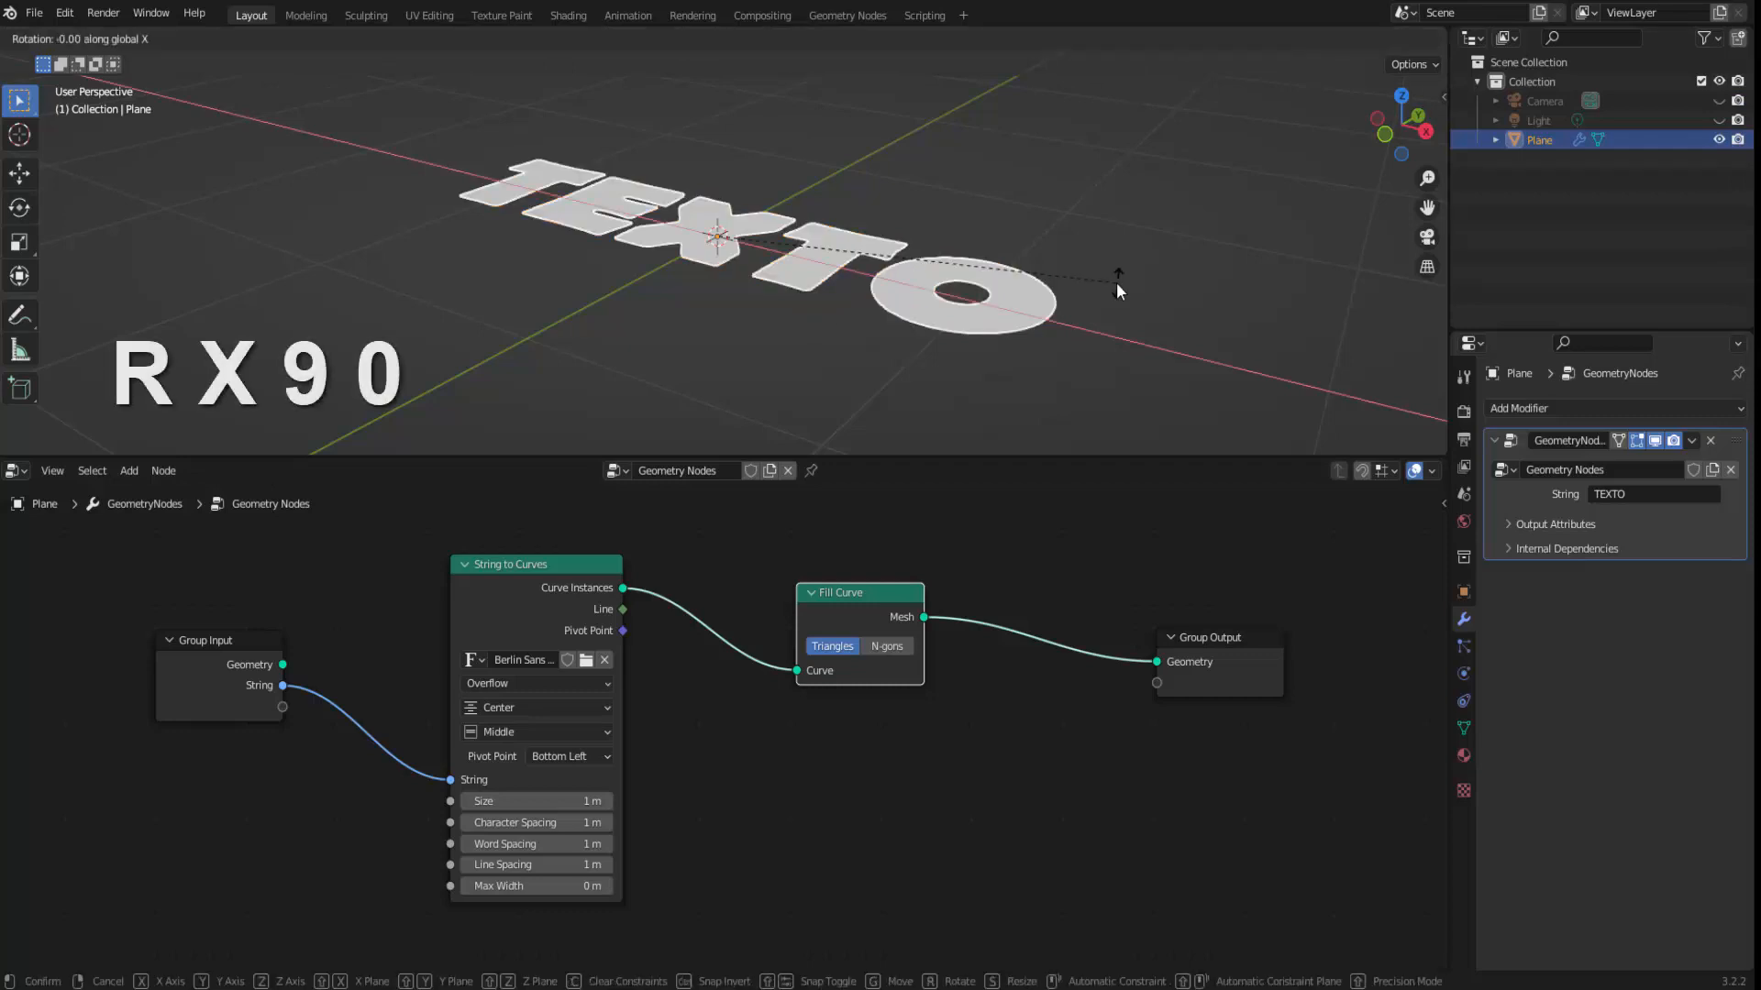
pyautogui.press('9')
pyautogui.press('0')
pyautogui.press('Return')
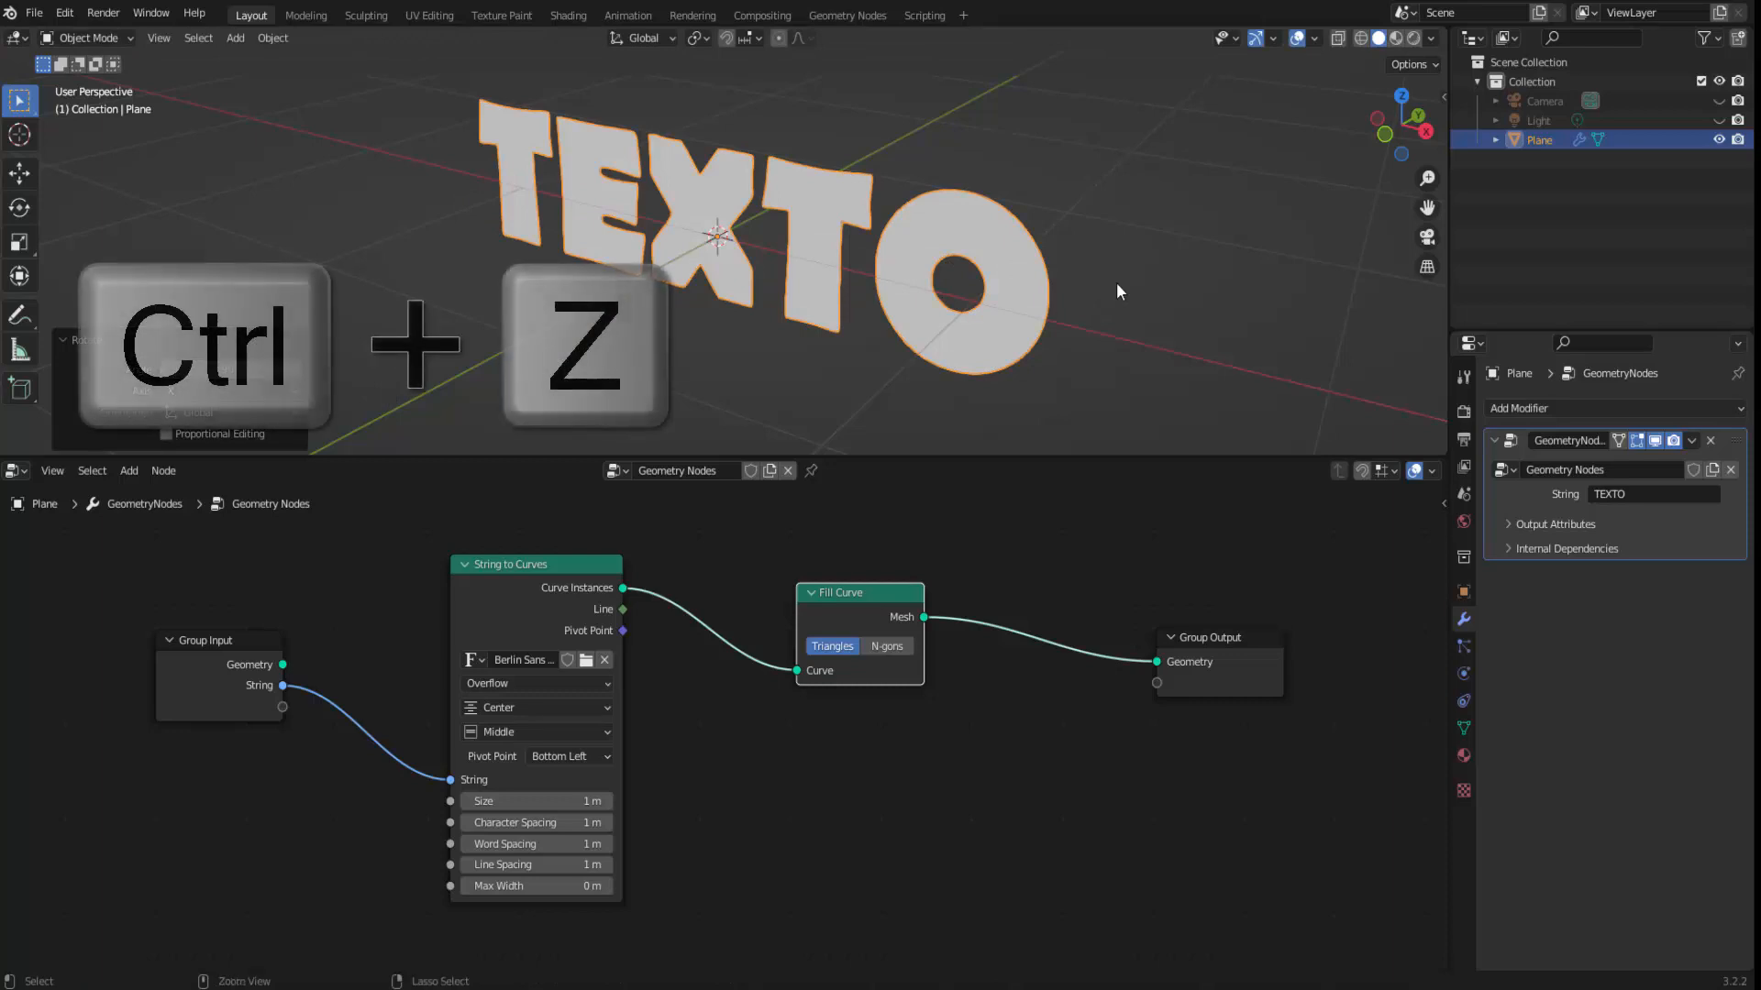
pyautogui.hotkey('ctrl', 'z')
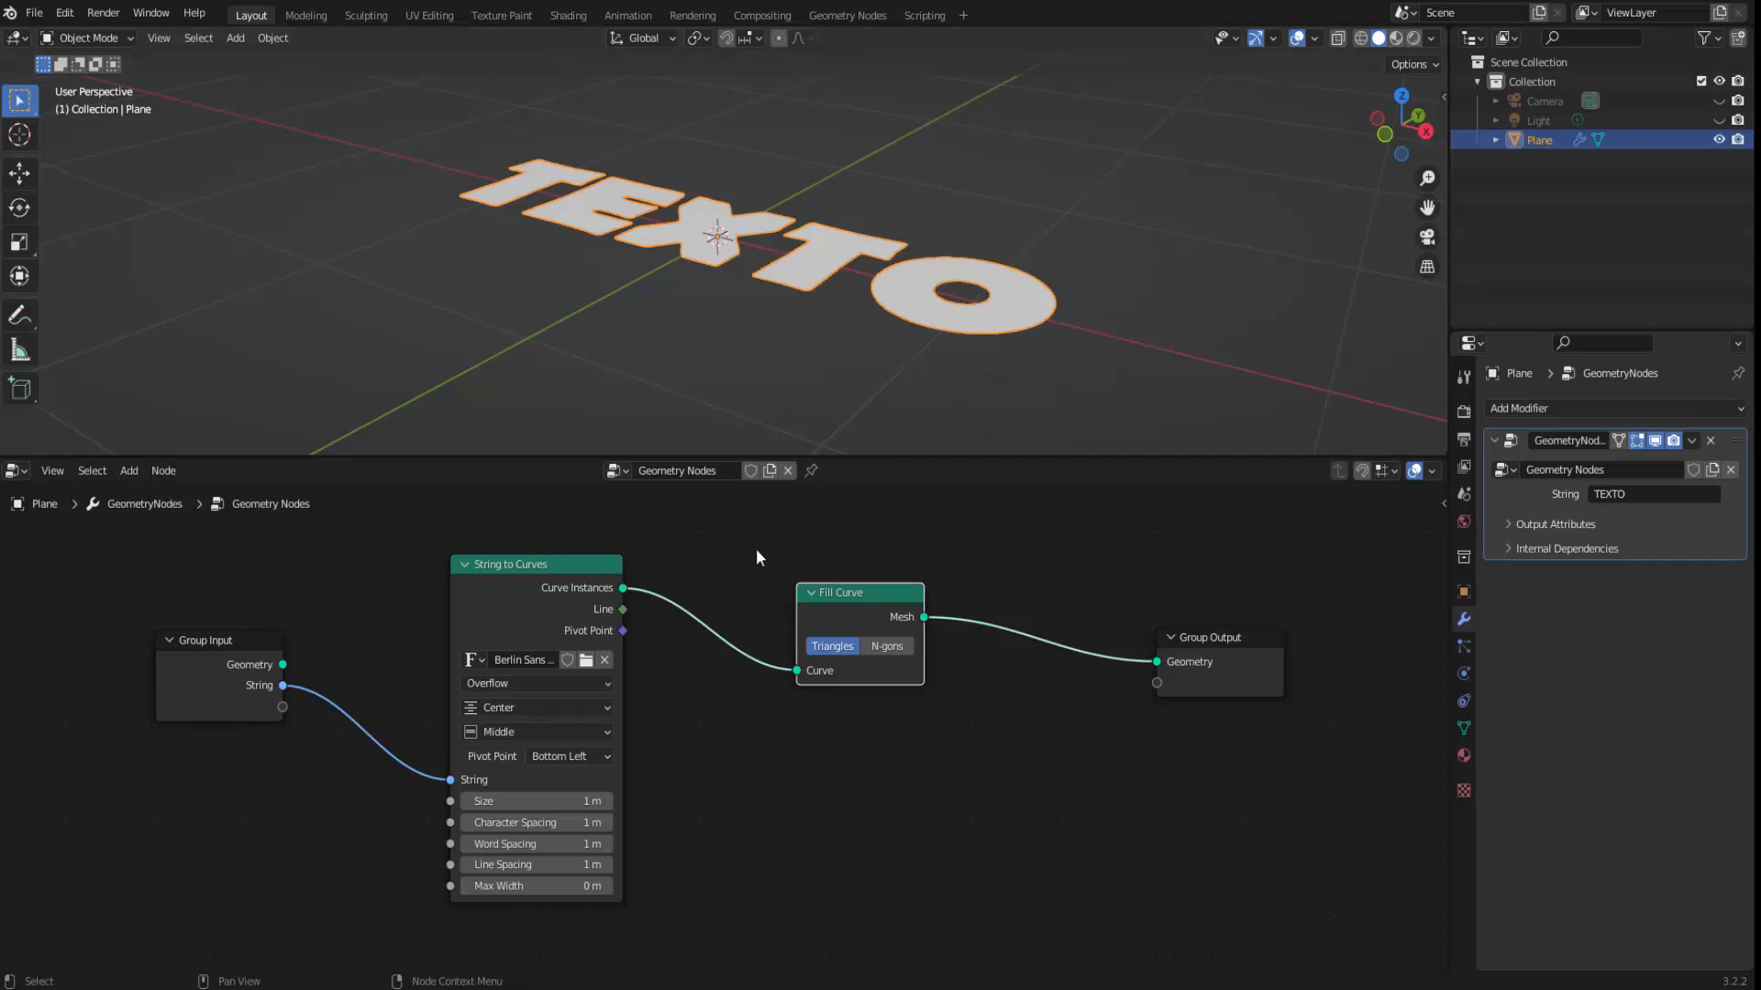
# Insert a Transform node on the link between the String to Curves and Fill Curve nodes.
pyautogui.press('F3')
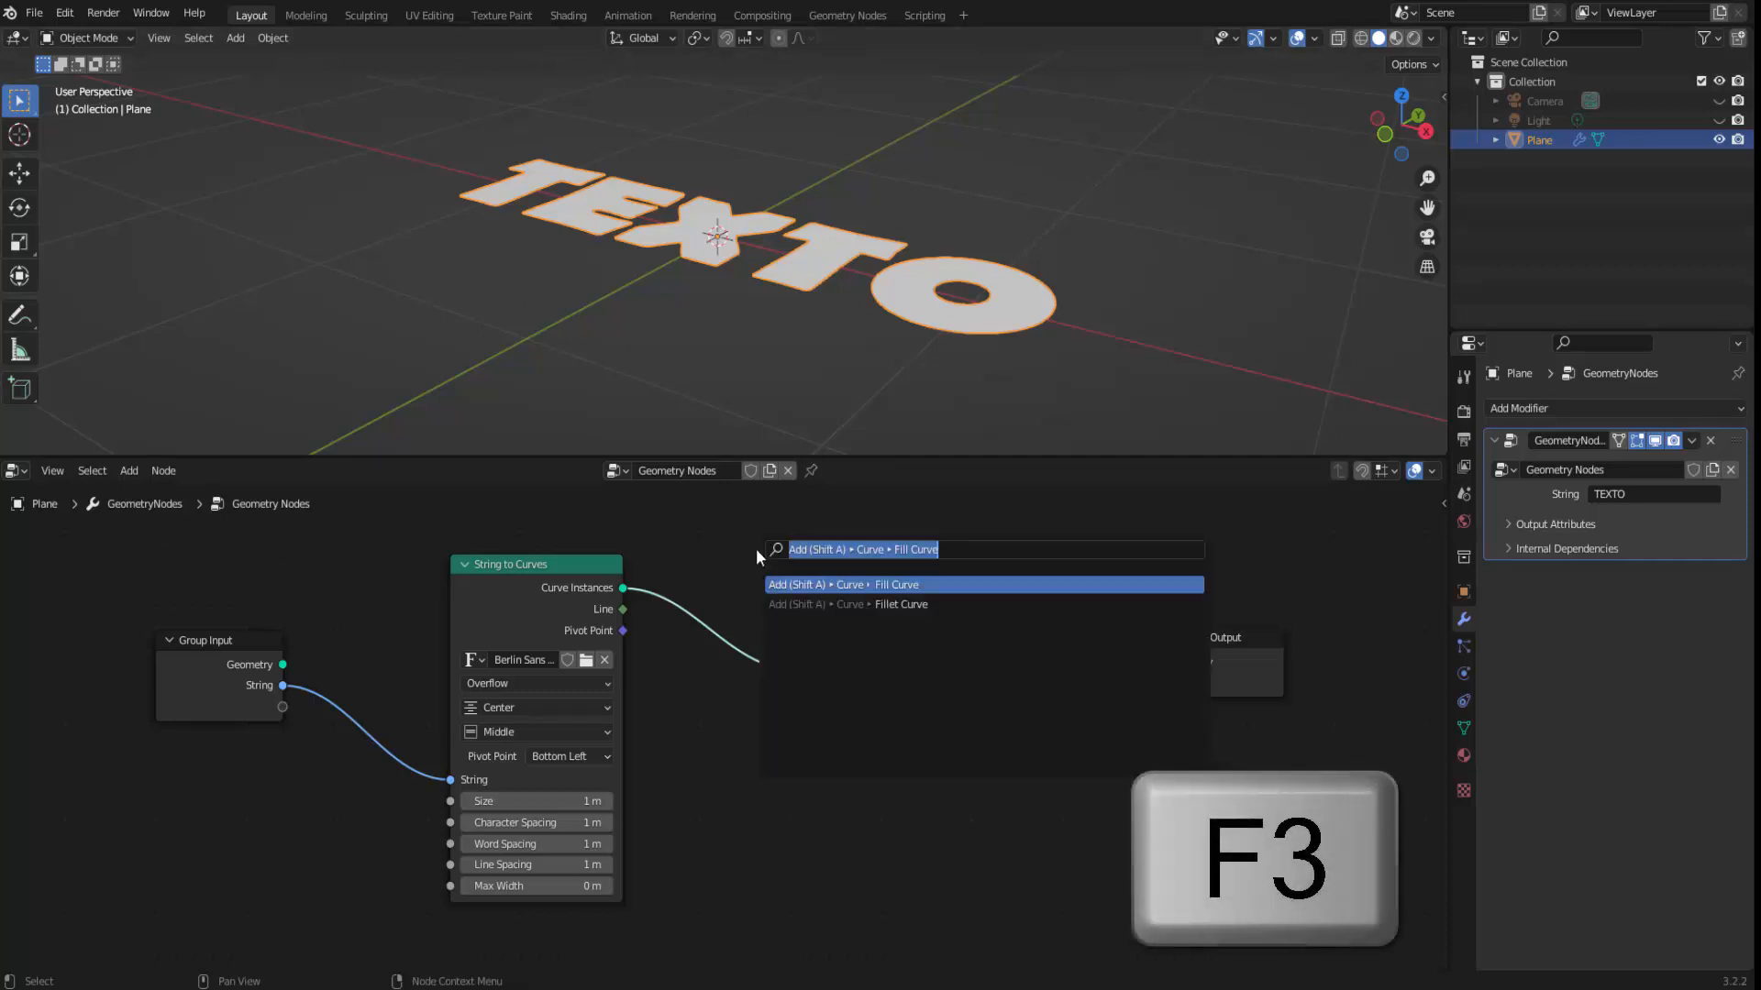
pyautogui.write('TRANSF')
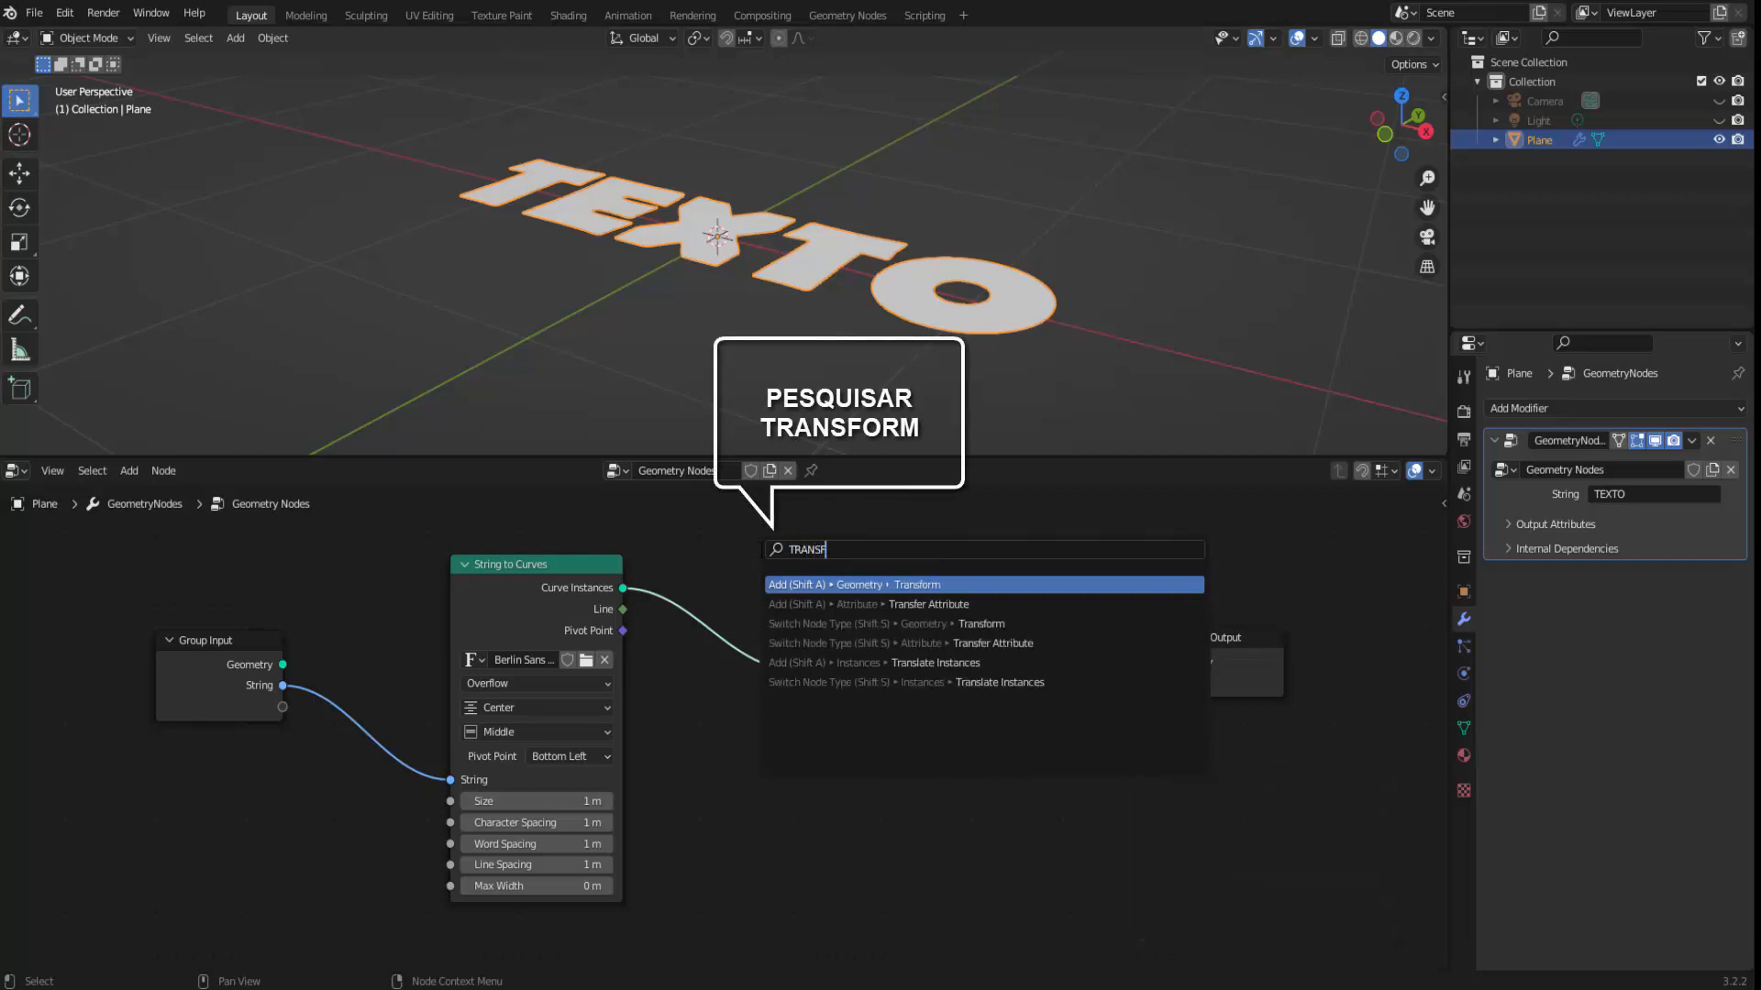
pyautogui.press('Return')
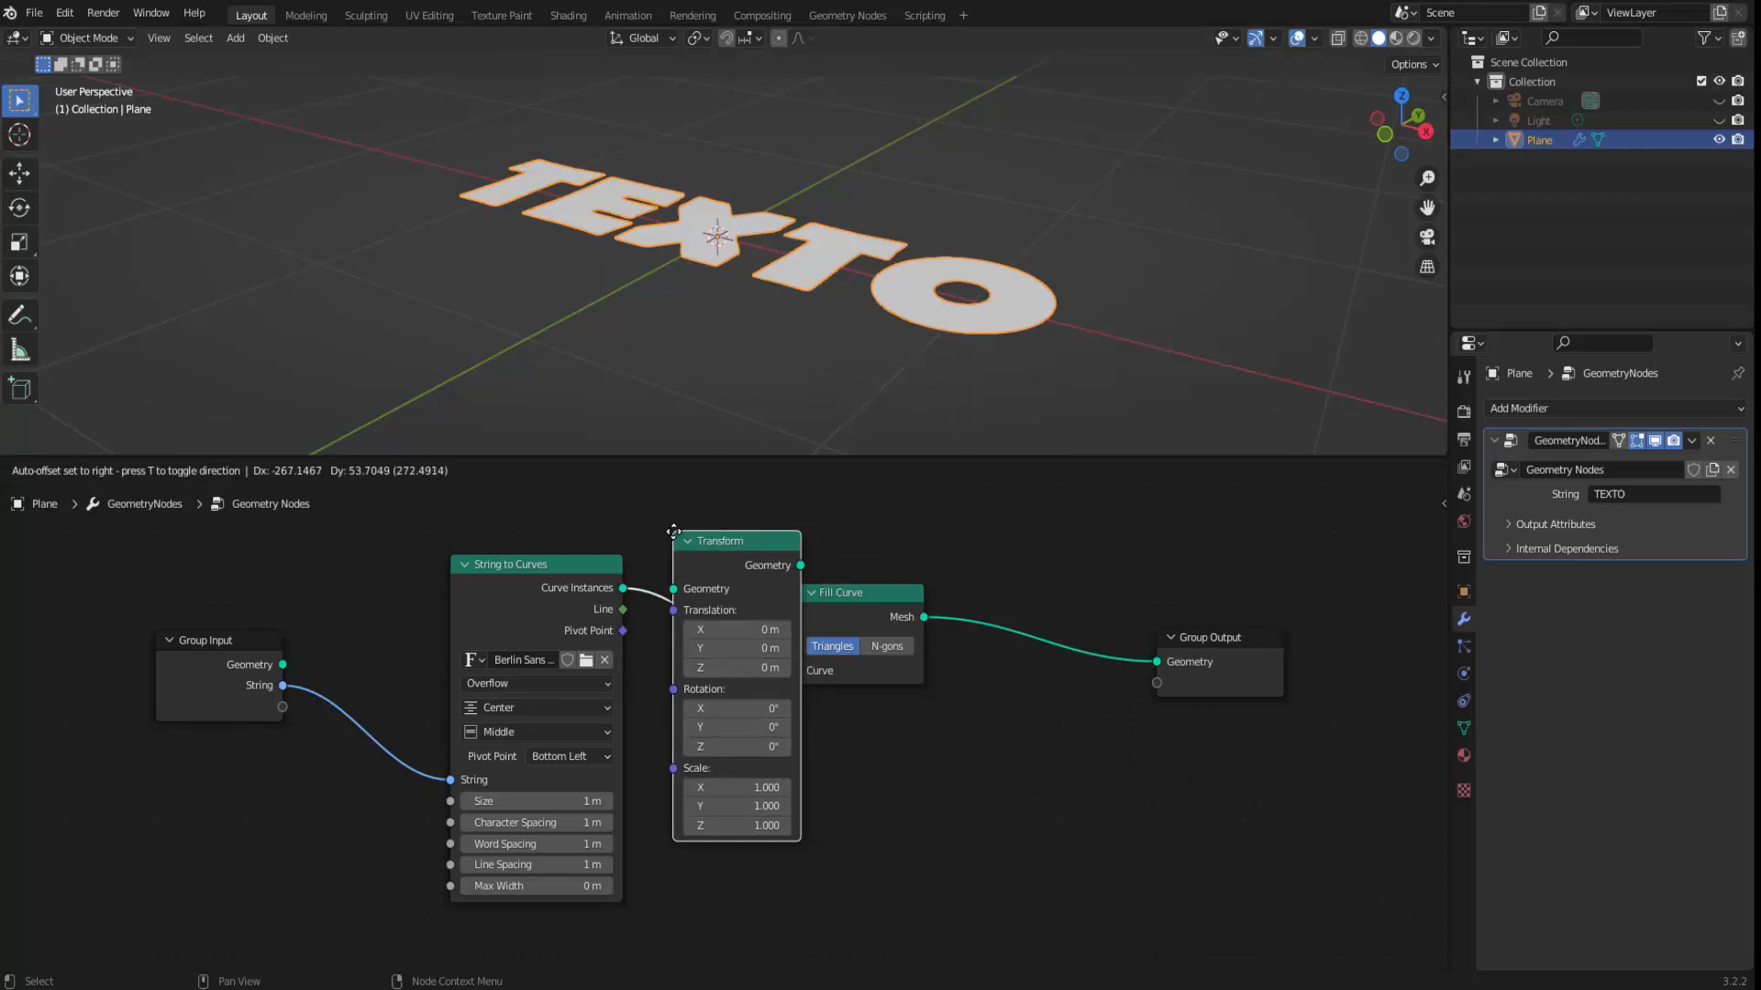
pyautogui.click(673, 531)
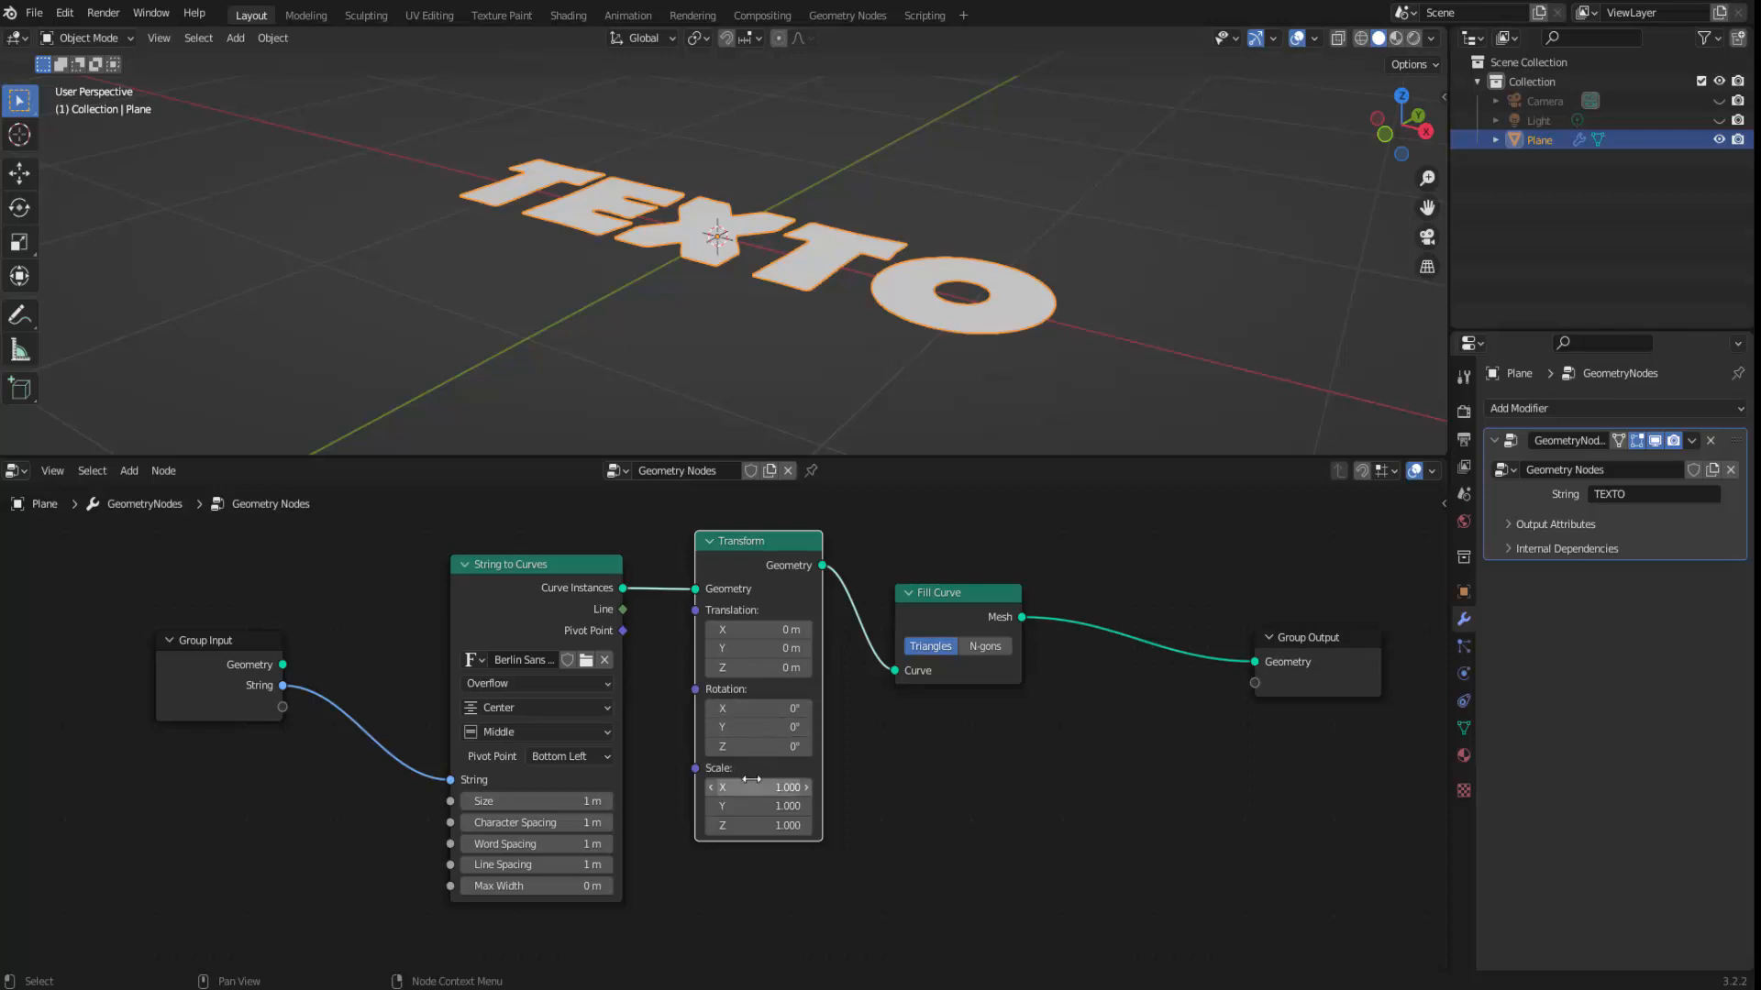
# Try a Scale X of 1.1 in the Transform node and reset it to 1.
pyautogui.moveTo(754, 787)
pyautogui.mouseDown()
pyautogui.moveTo(807, 786)
pyautogui.moveTo(775, 786)
pyautogui.mouseUp()
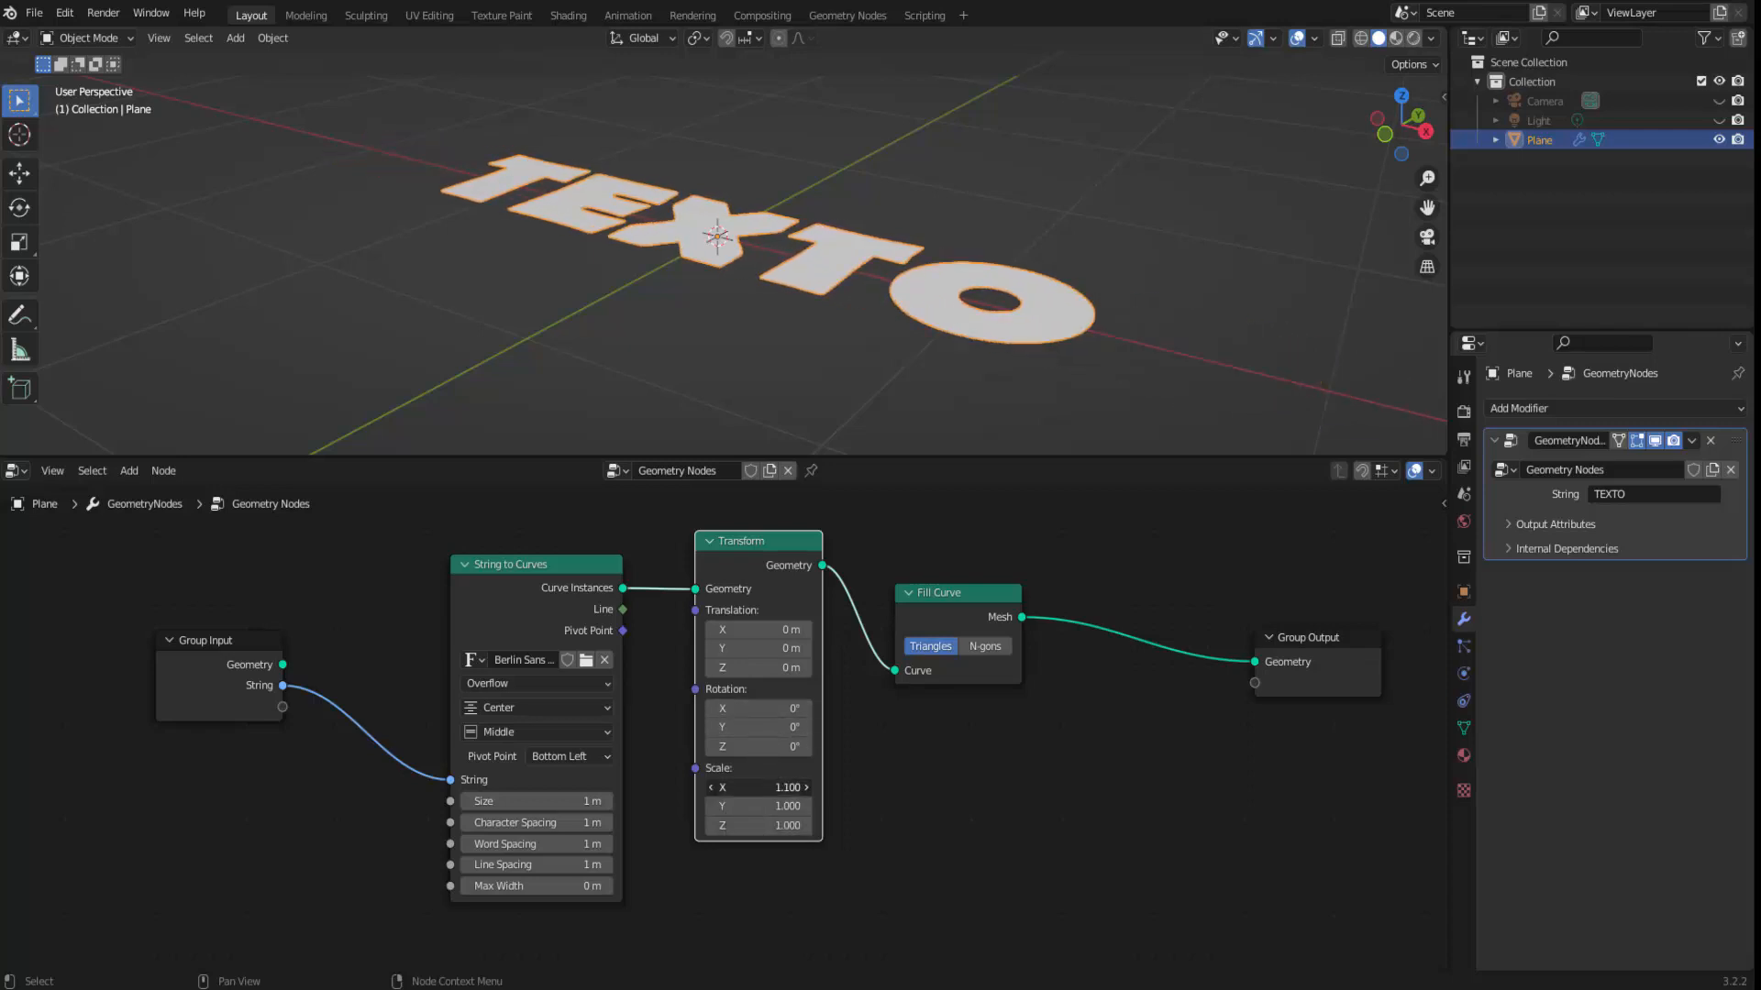
pyautogui.click(752, 787)
pyautogui.write('1')
pyautogui.press('Return')
# Stand the text upright by setting the Transform node's X rotation to 90°.
pyautogui.click(754, 710)
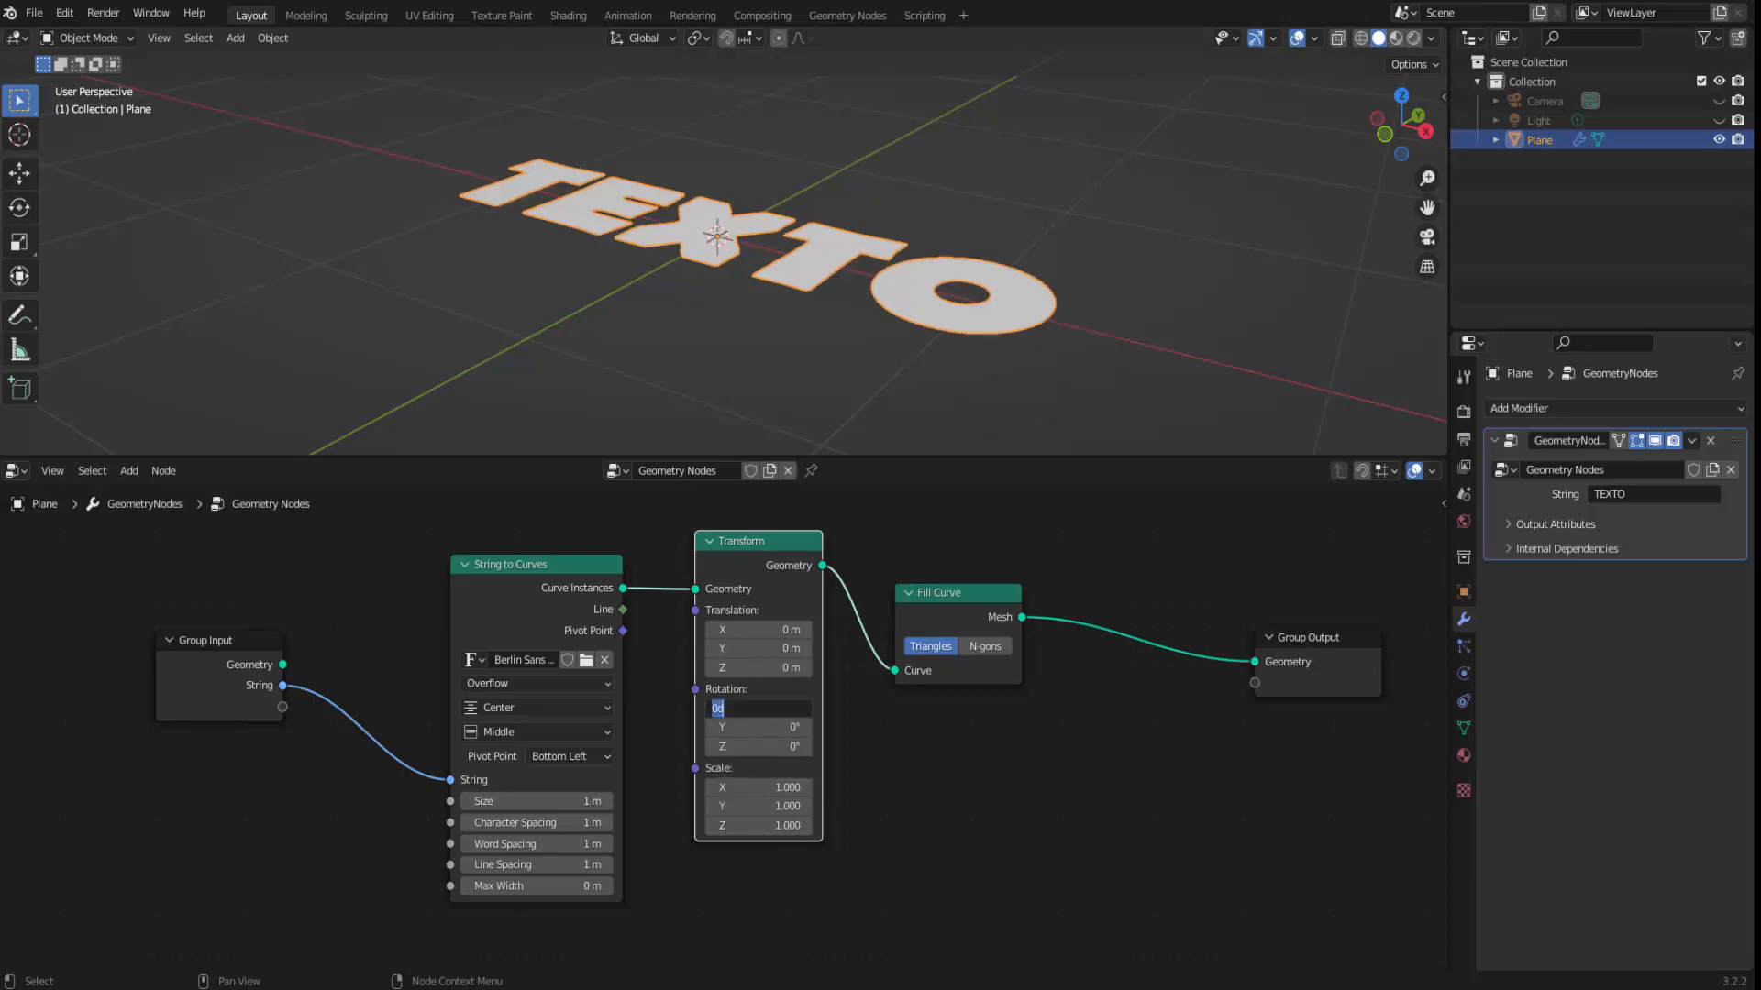
pyautogui.write('90')
pyautogui.press('Return')
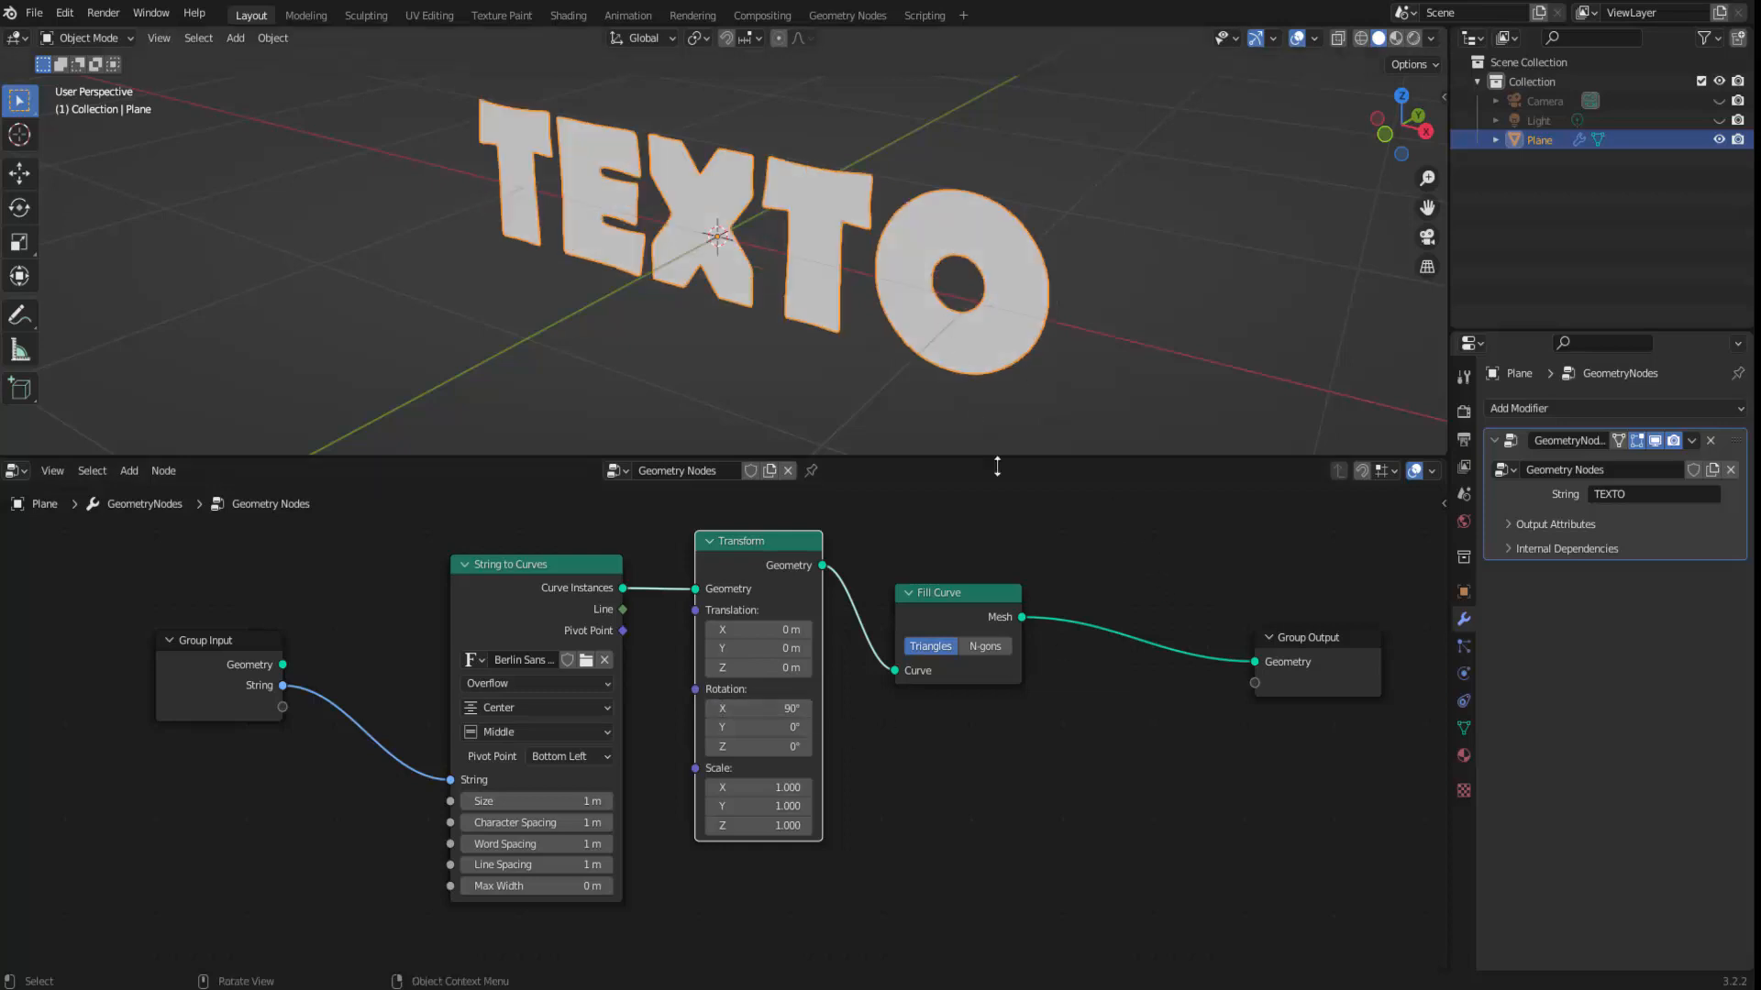
pyautogui.scroll(-1, 954, 714)
pyautogui.scroll(-1, 954, 716)
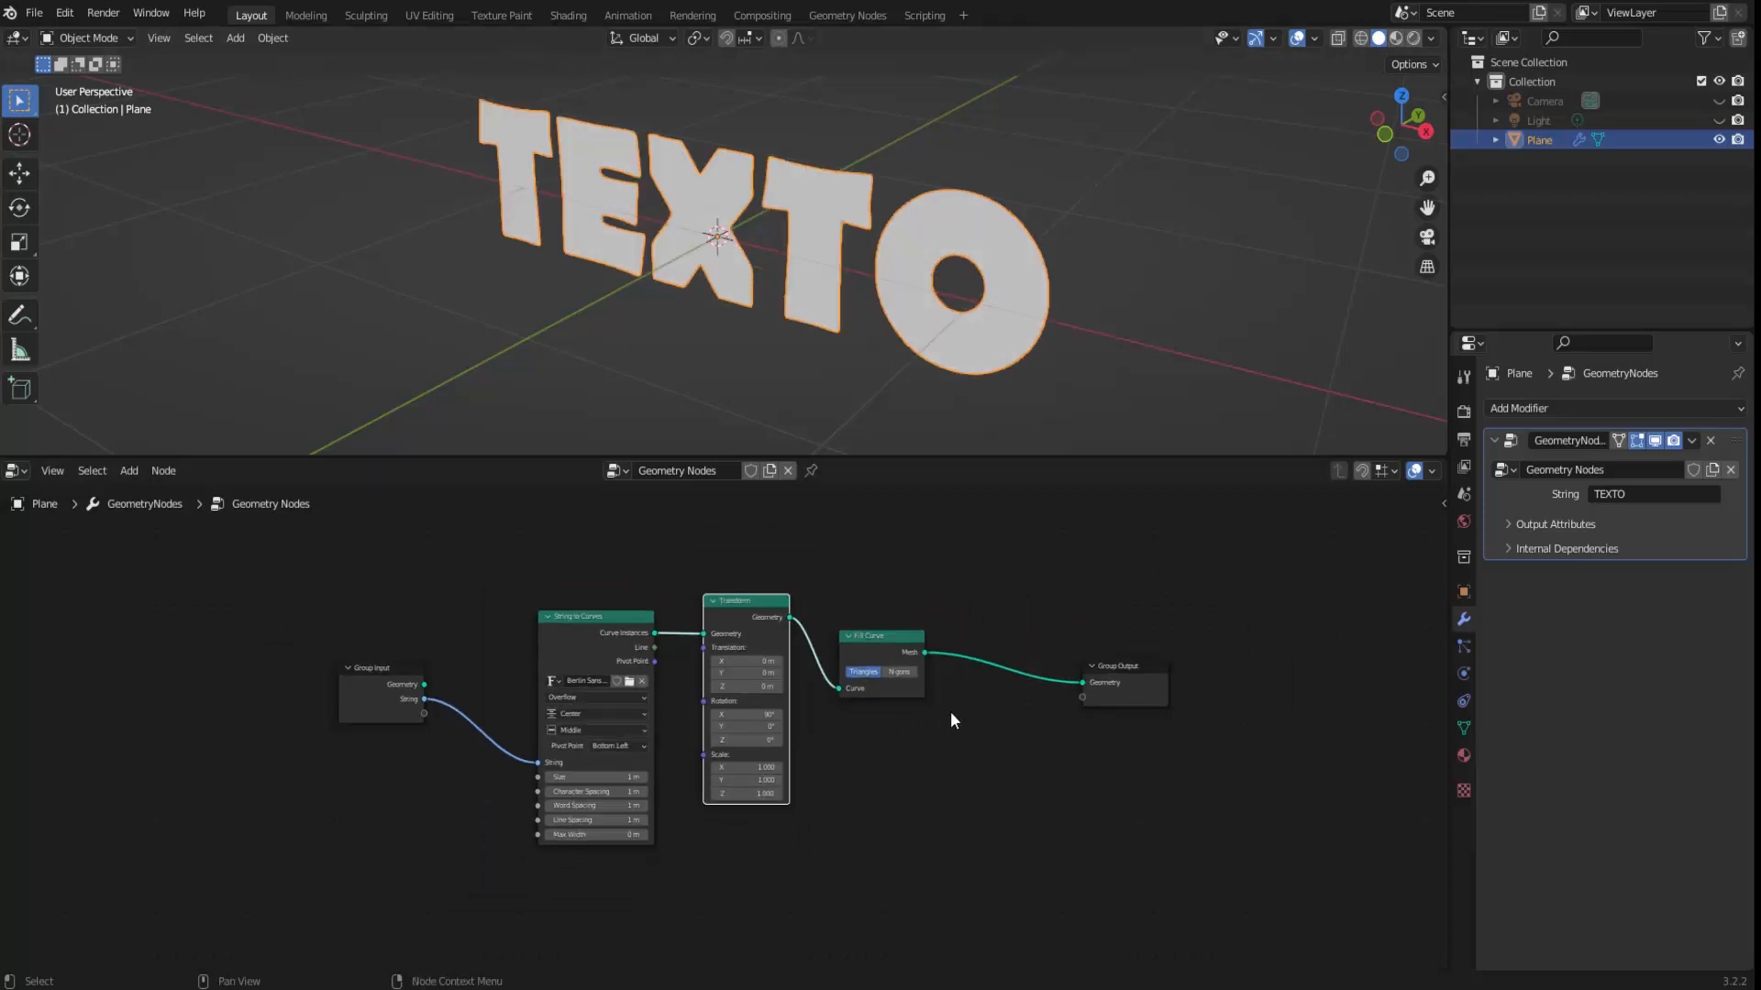
pyautogui.moveTo(1084, 312)
pyautogui.mouseDown(button='middle')
pyautogui.moveTo(1045, 286)
pyautogui.moveTo(970, 292)
pyautogui.moveTo(1080, 292)
pyautogui.mouseUp(button='middle')
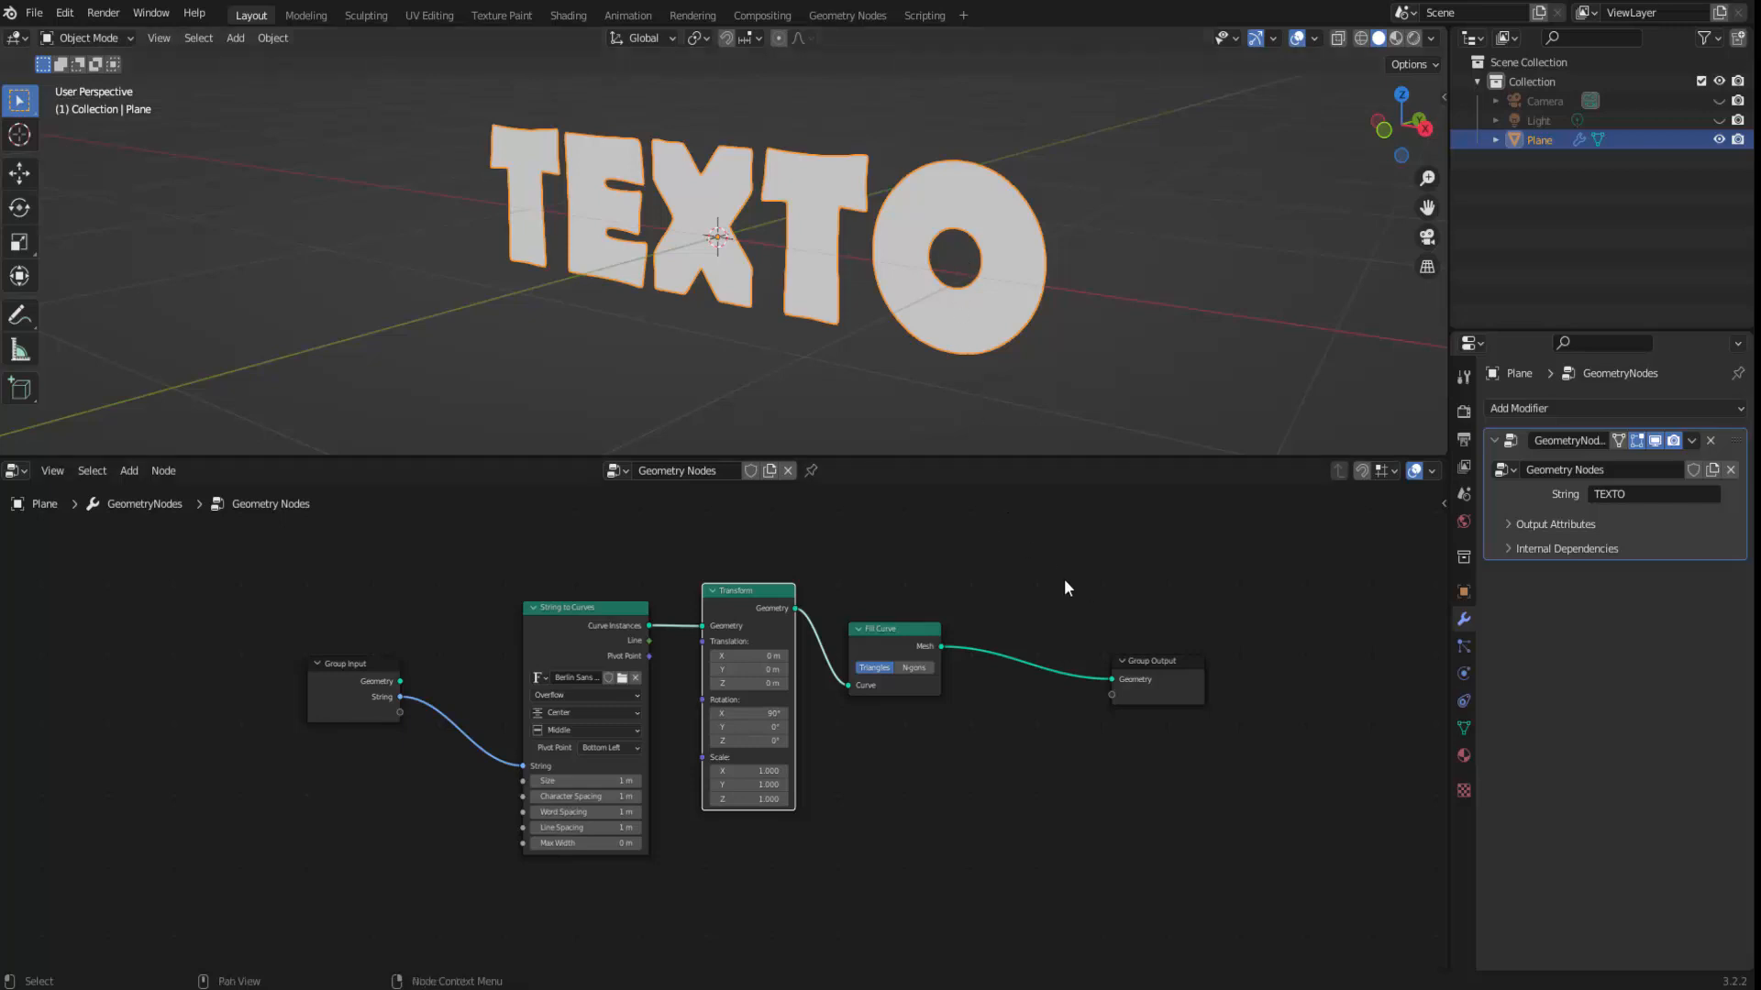
pyautogui.press('F3')
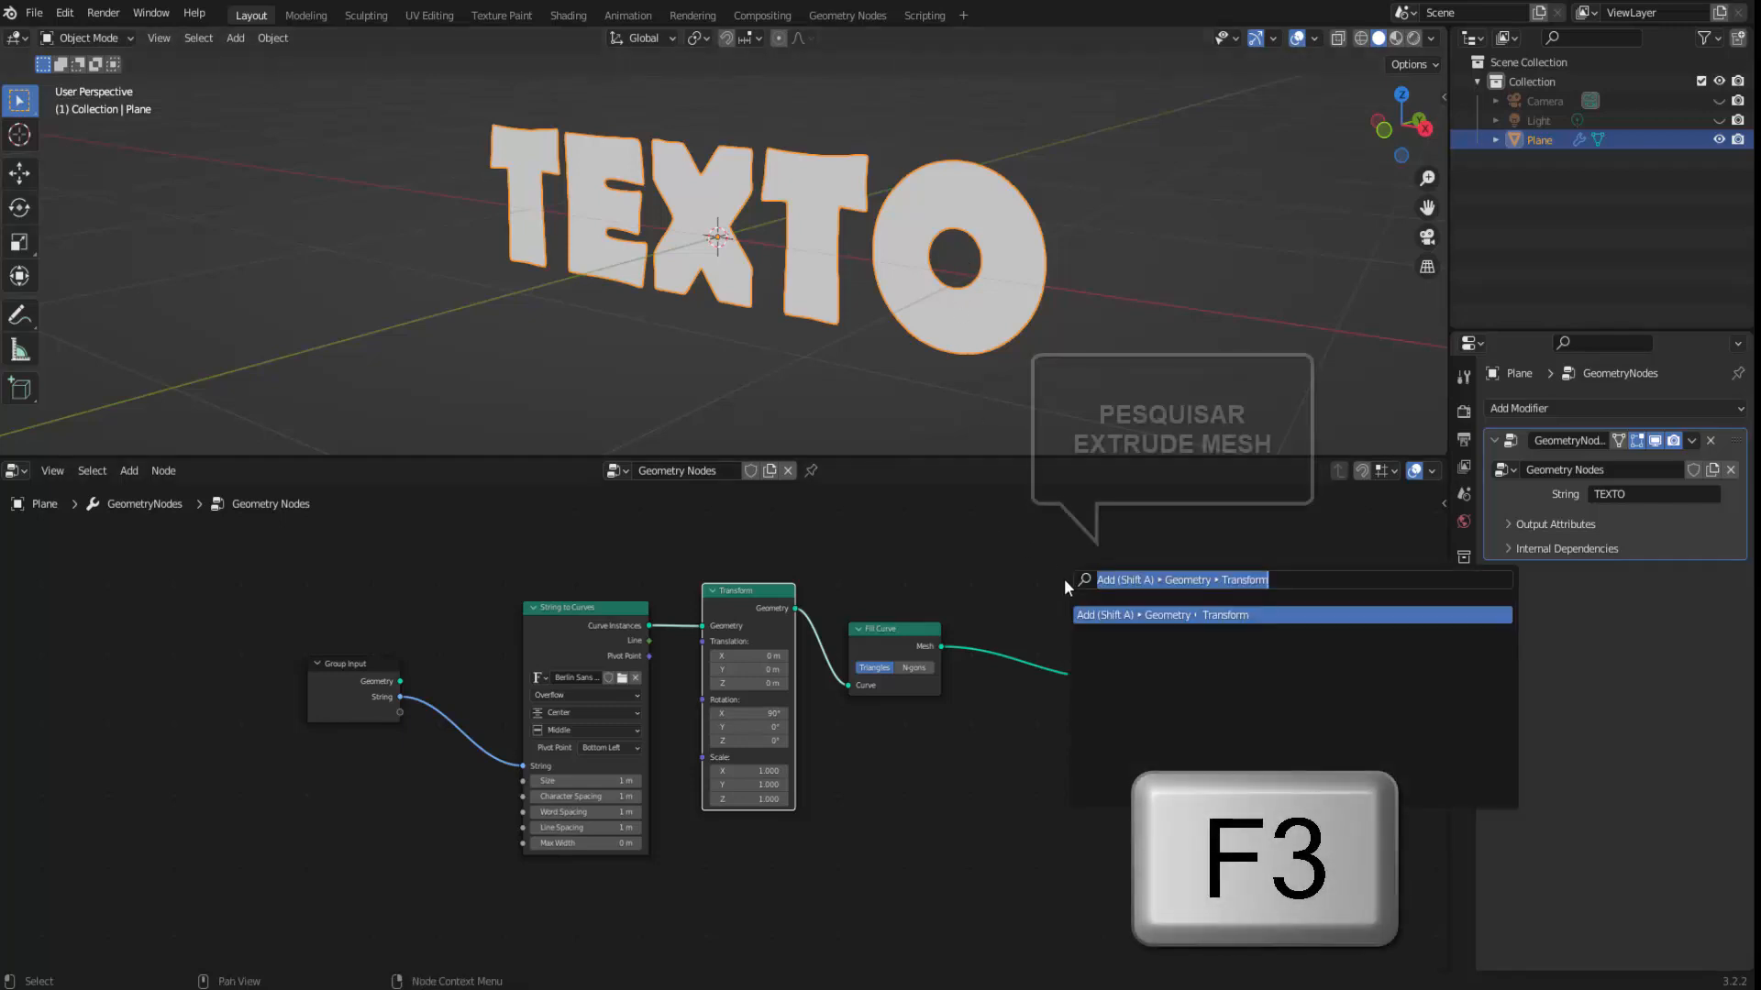
pyautogui.write('EXT')
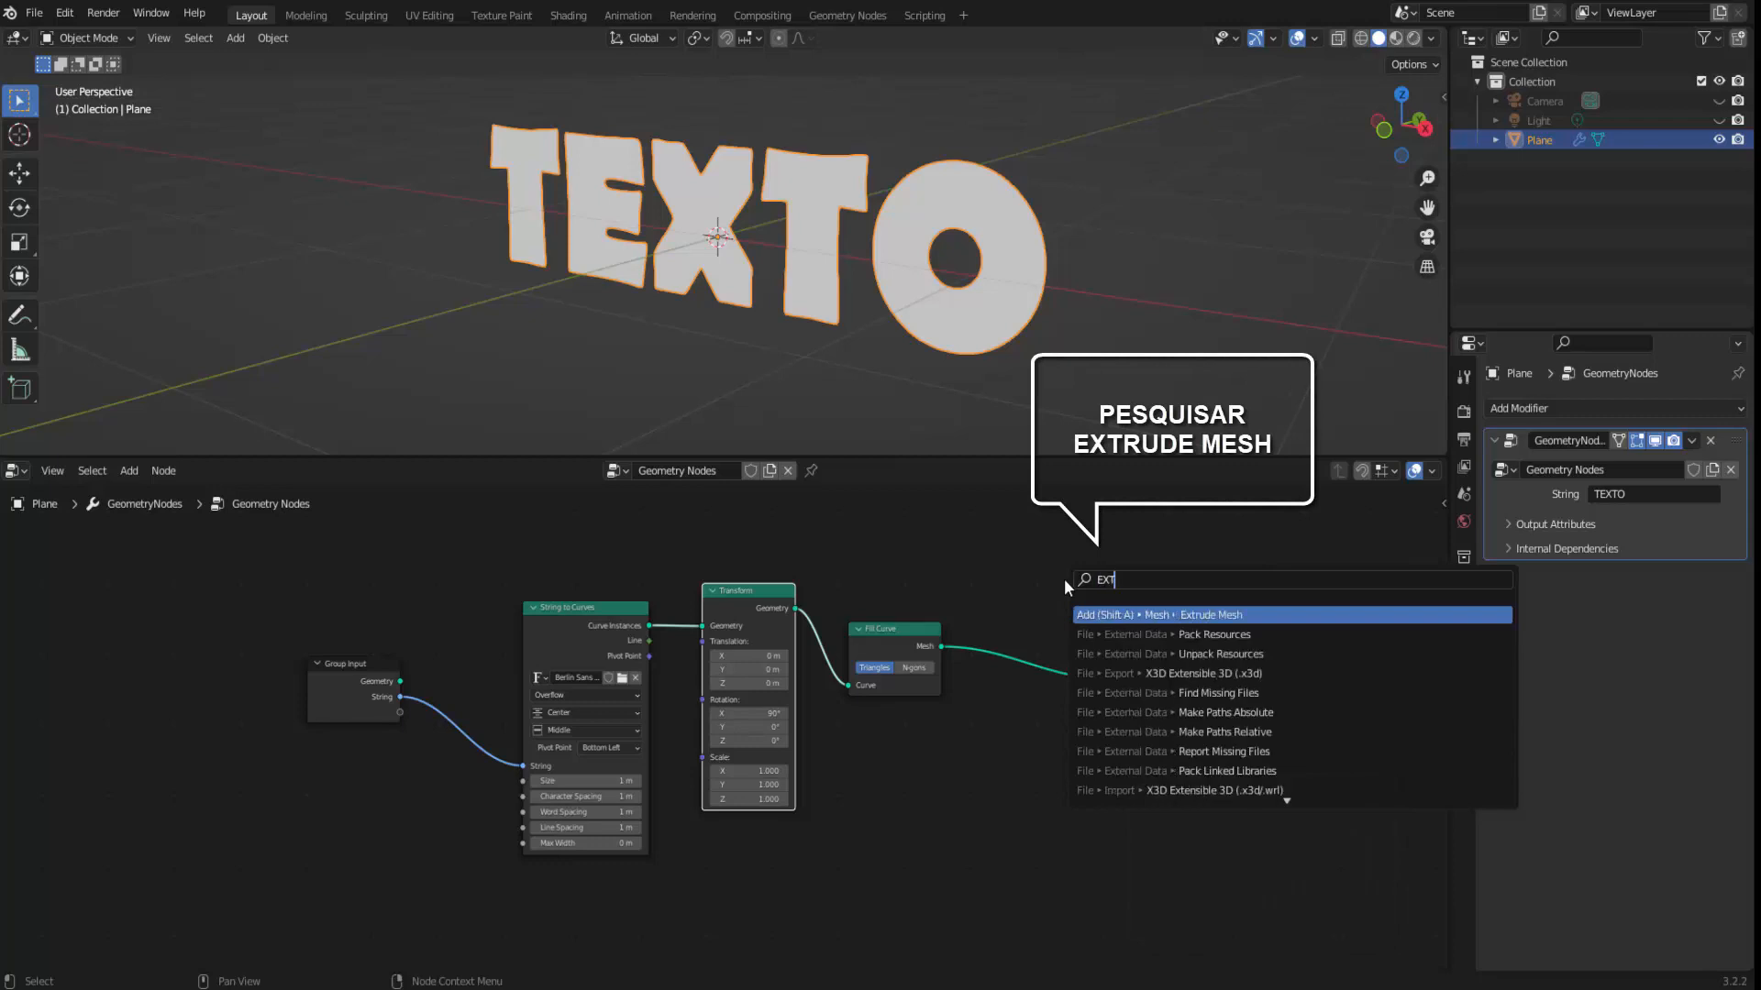
pyautogui.write('R')
pyautogui.press('Down')
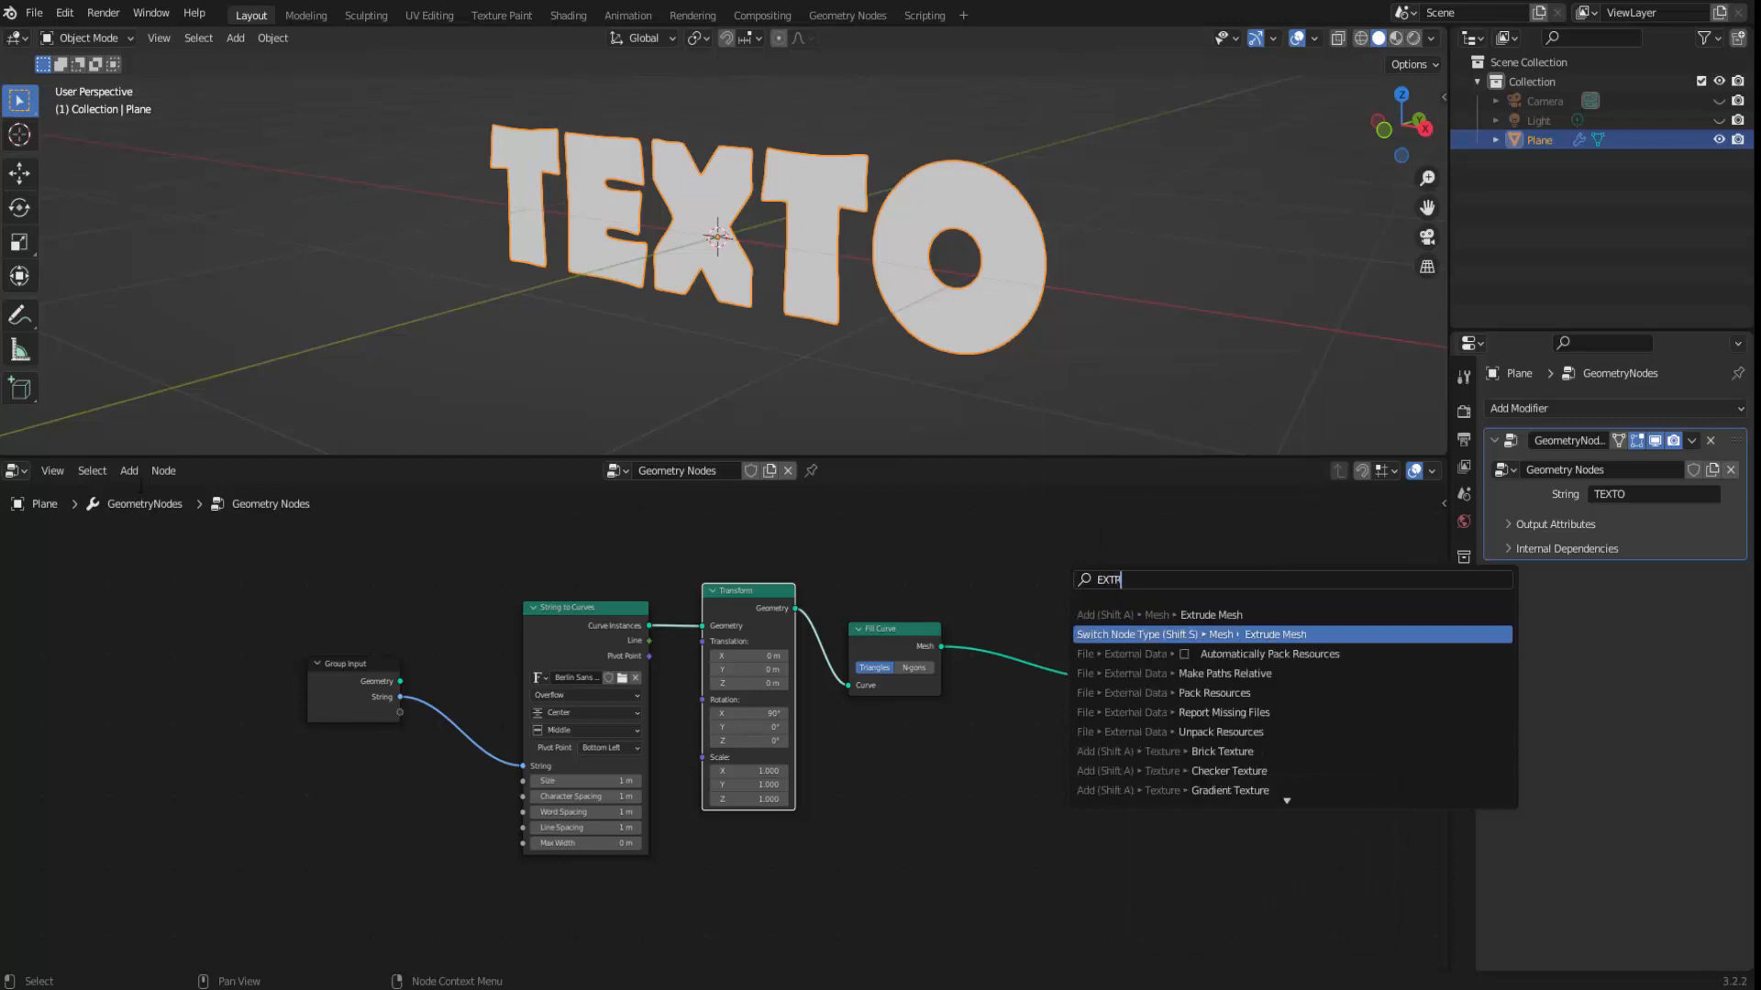
# Insert an Extrude Mesh node on the link between the Fill Curve and Group Output nodes.
pyautogui.click(130, 470)
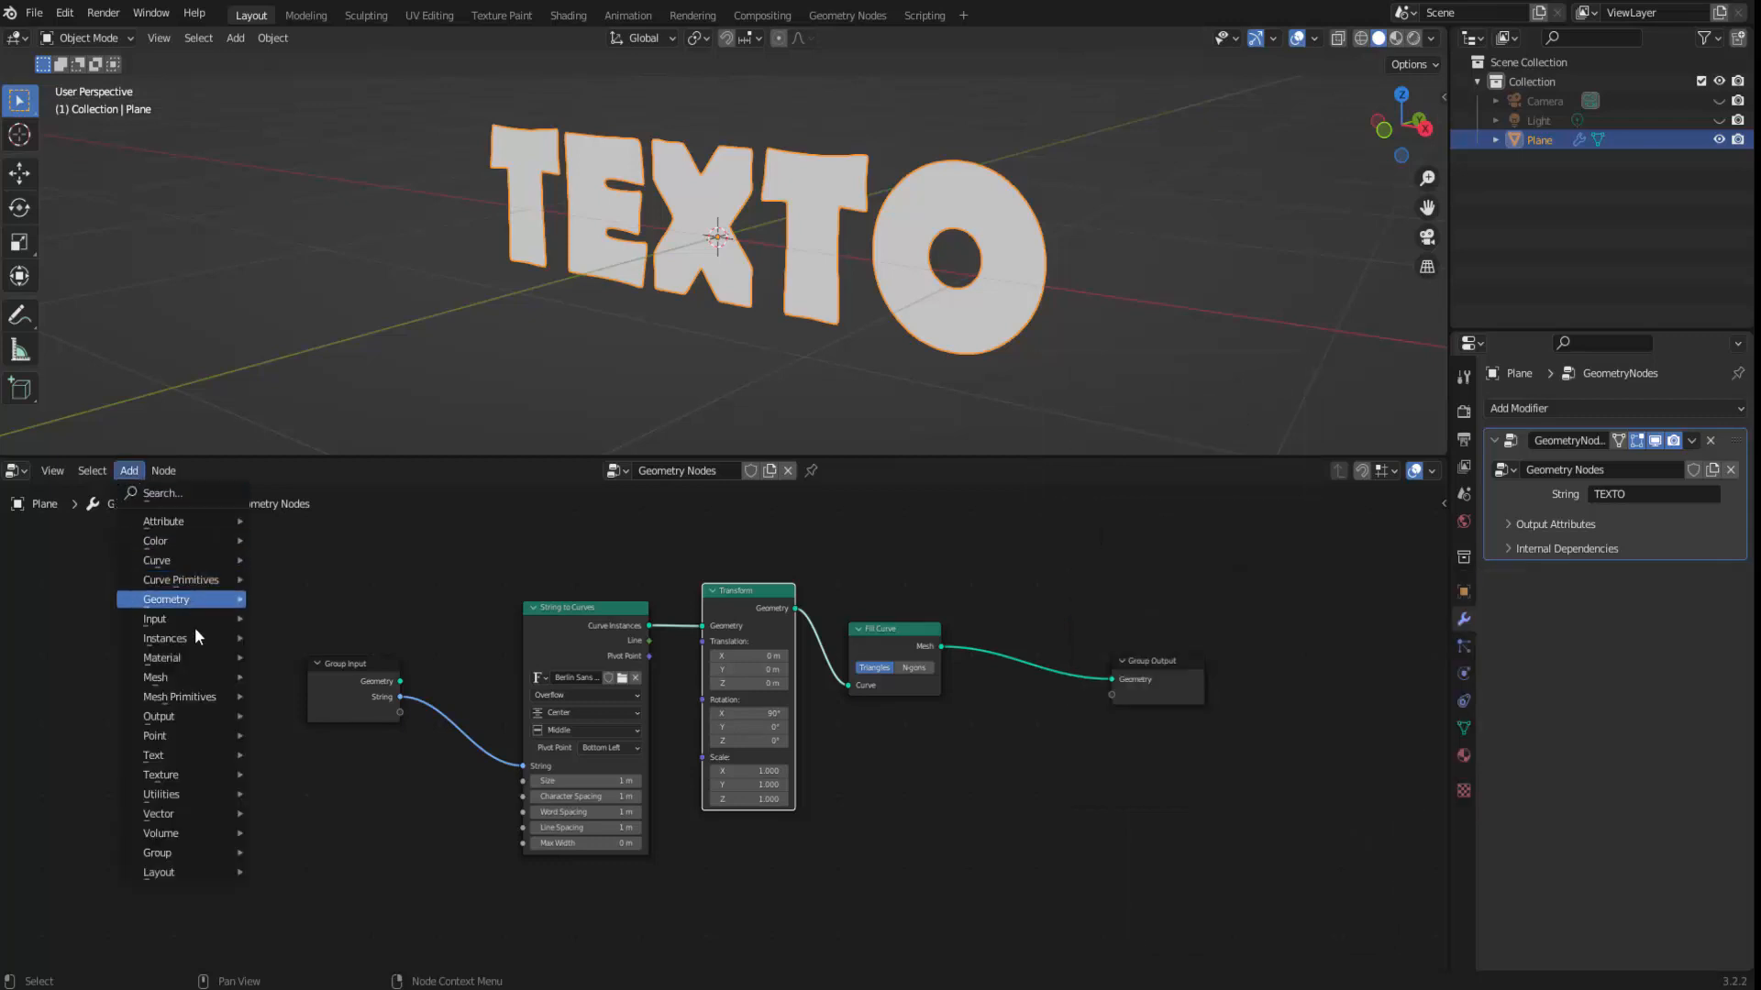
pyautogui.moveTo(177, 683)
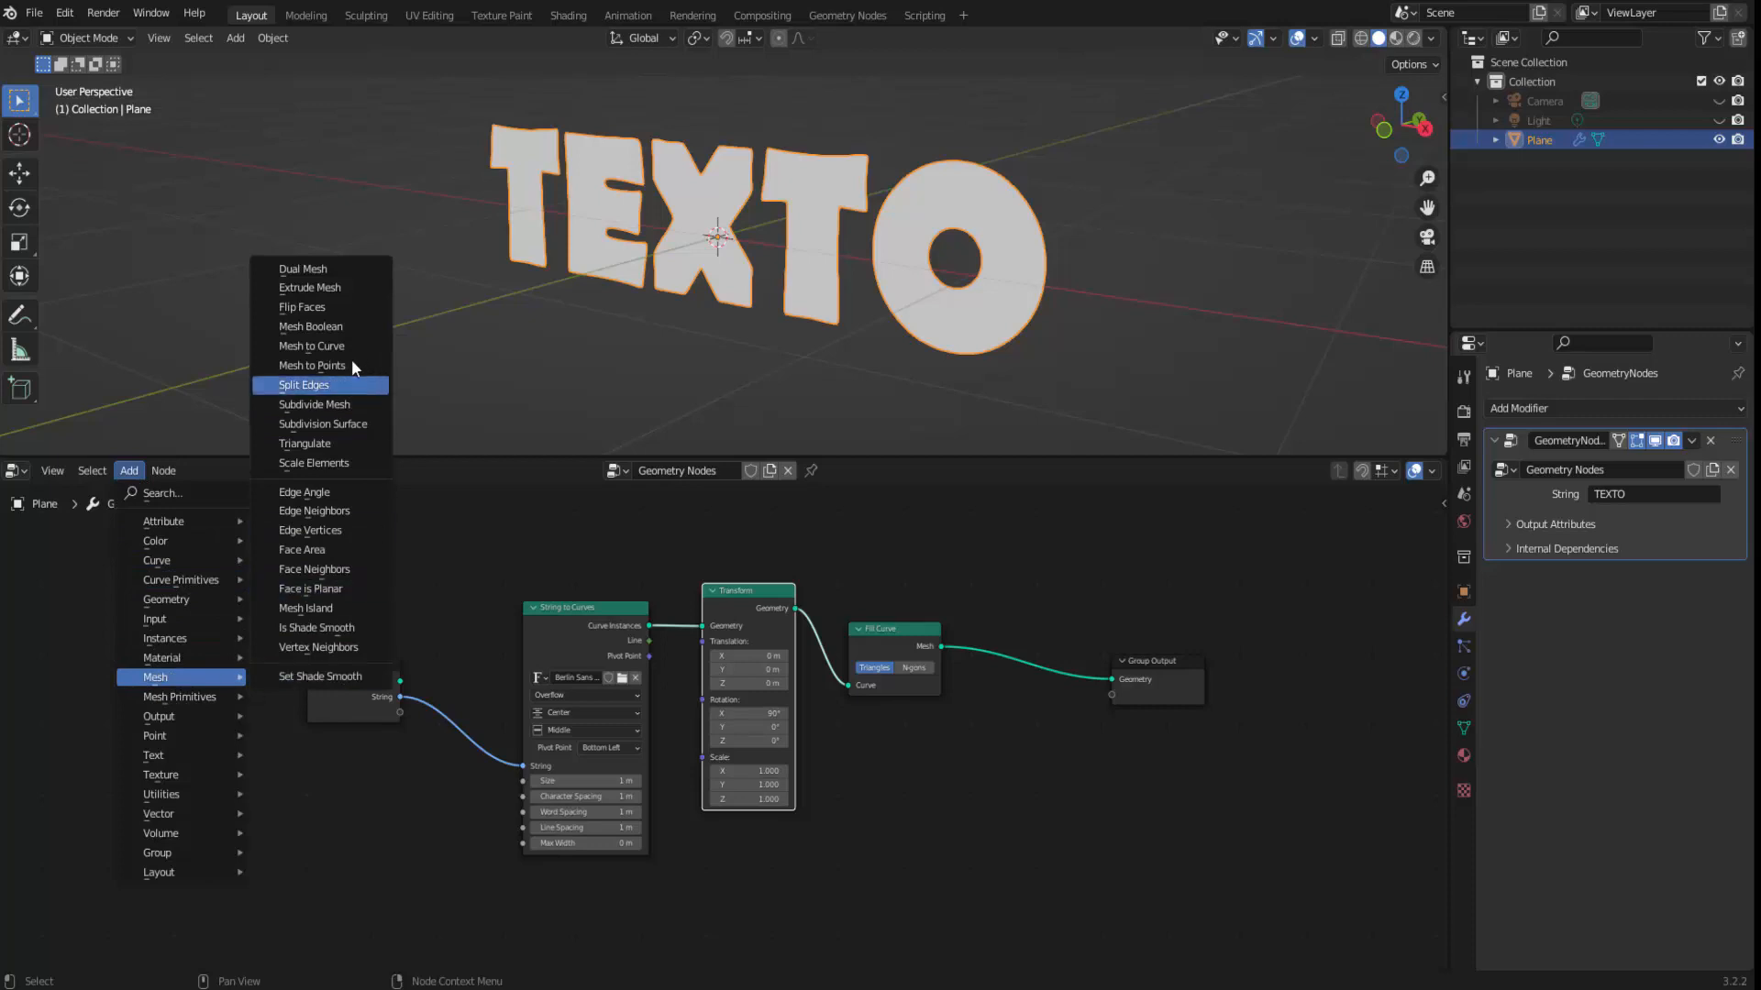
pyautogui.click(338, 290)
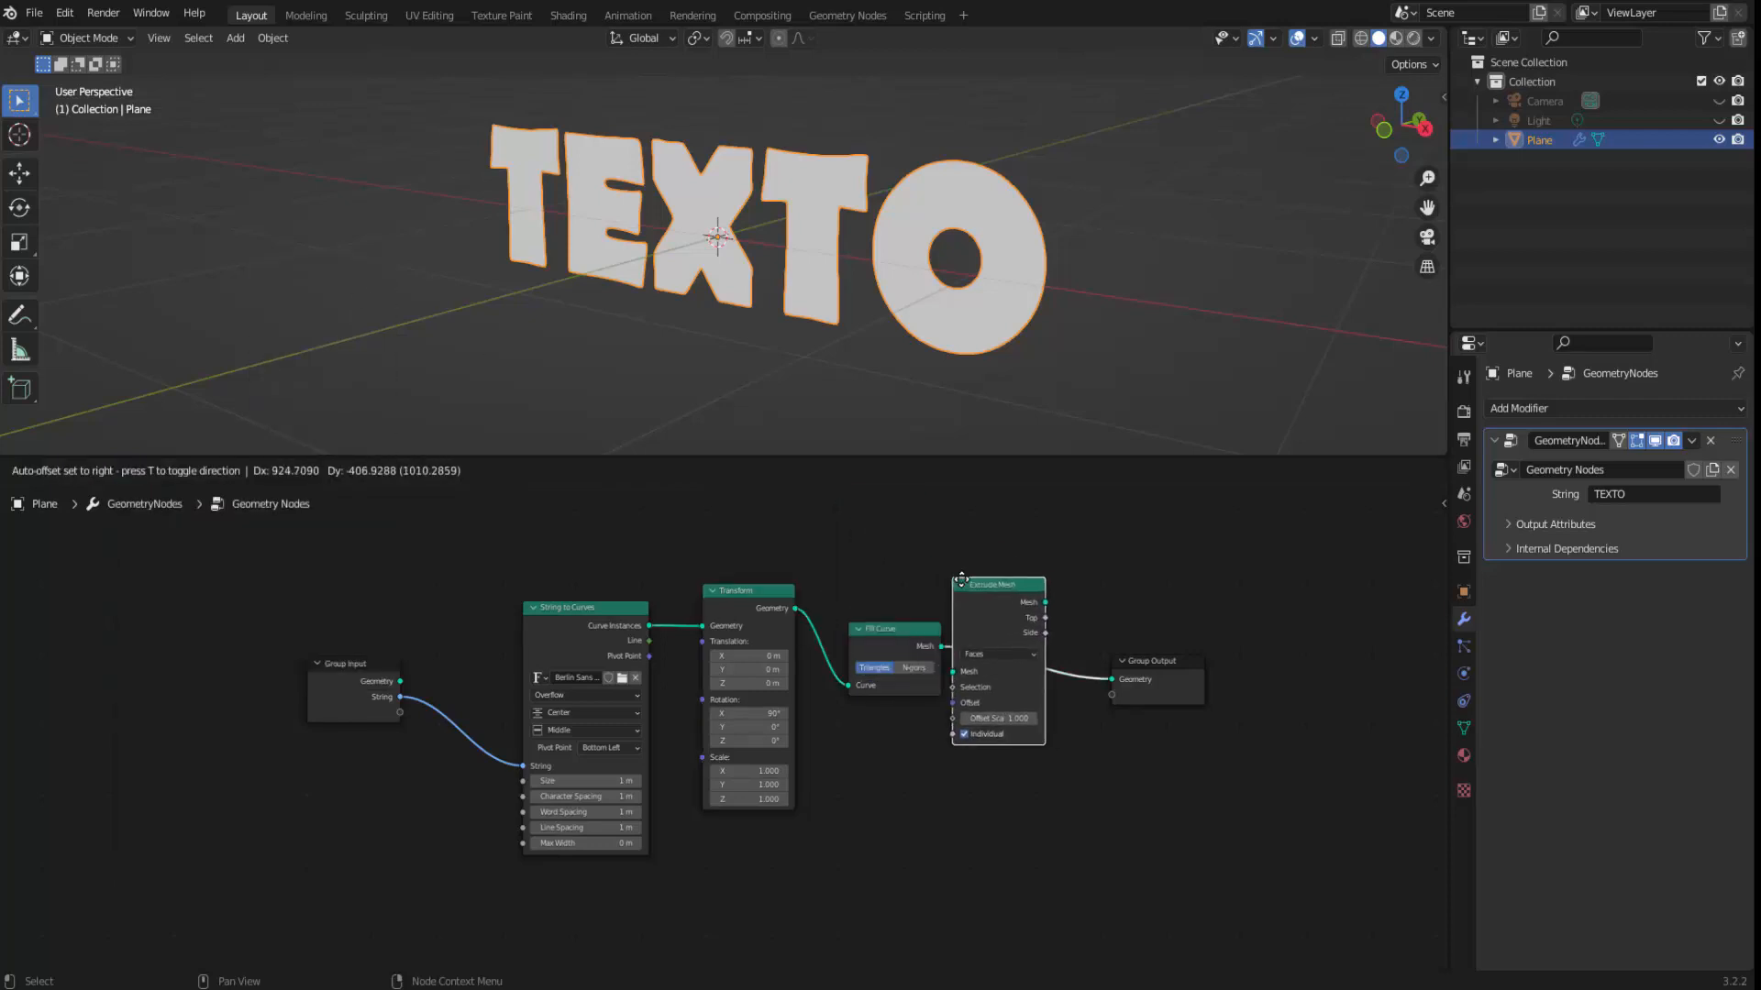
pyautogui.click(985, 590)
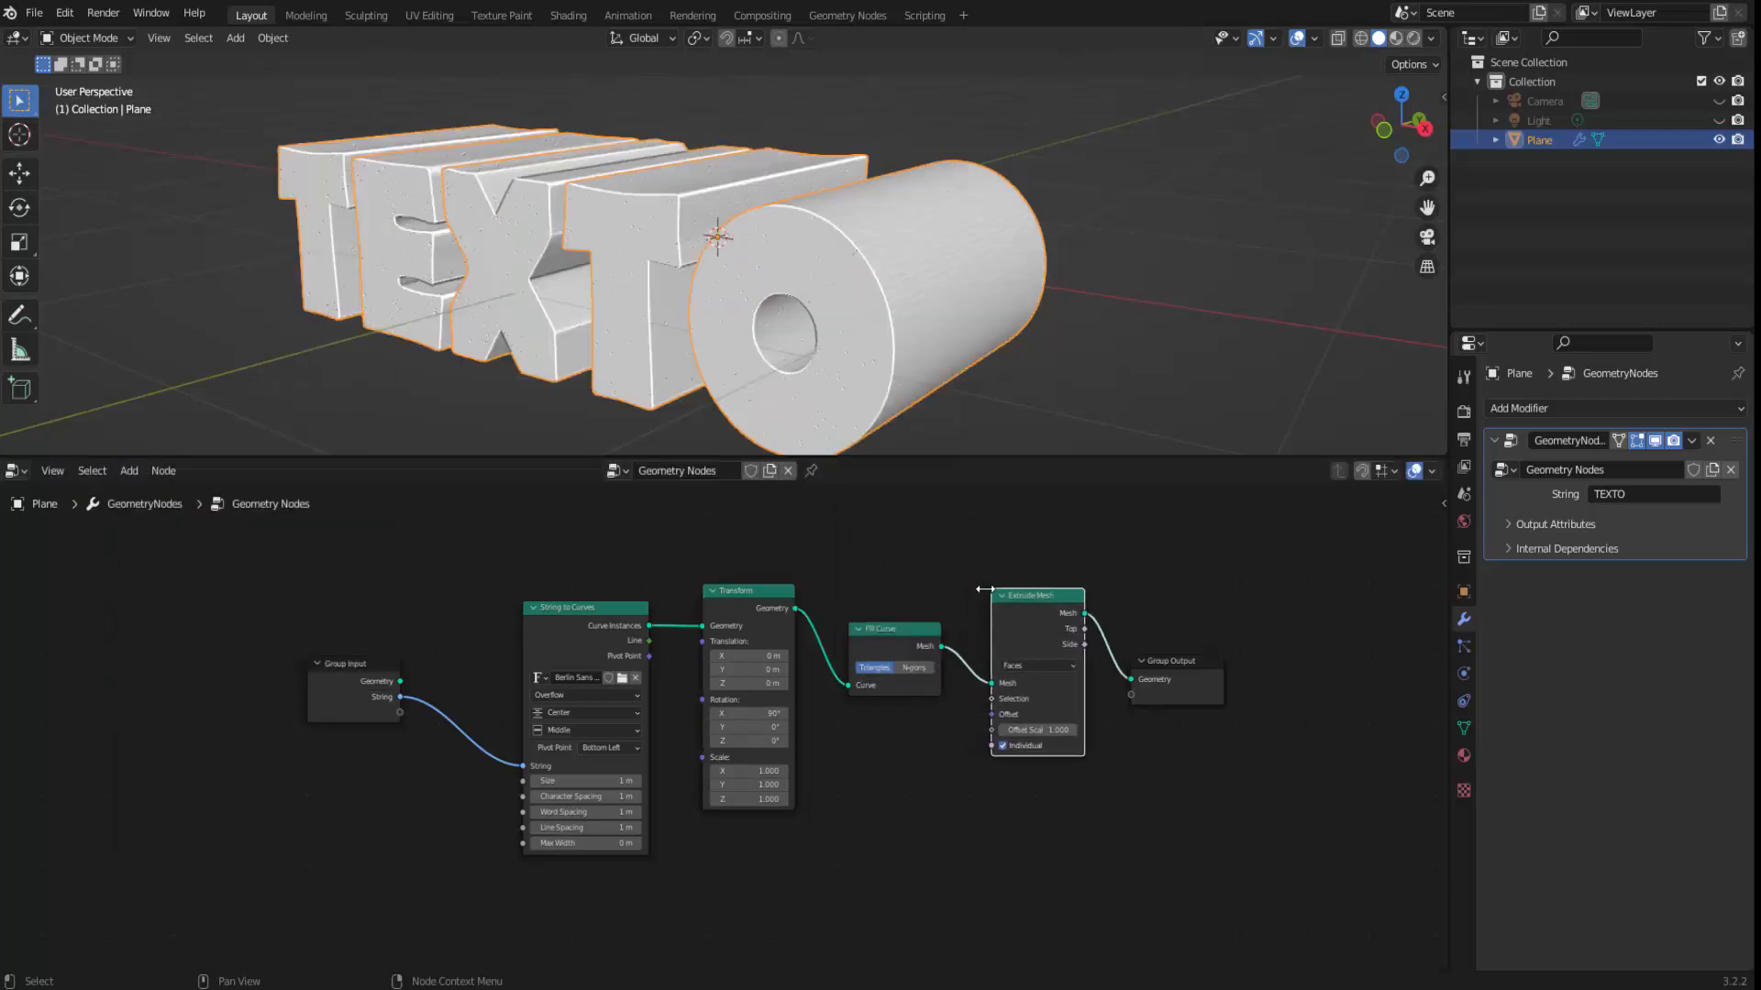
# Try an Offset Scale of 0.1 in the Extrude Mesh node and settle on 0.5.
pyautogui.scroll(-3, 625, 322)
pyautogui.moveTo(834, 365); pyautogui.dragTo(908, 352, button='middle')
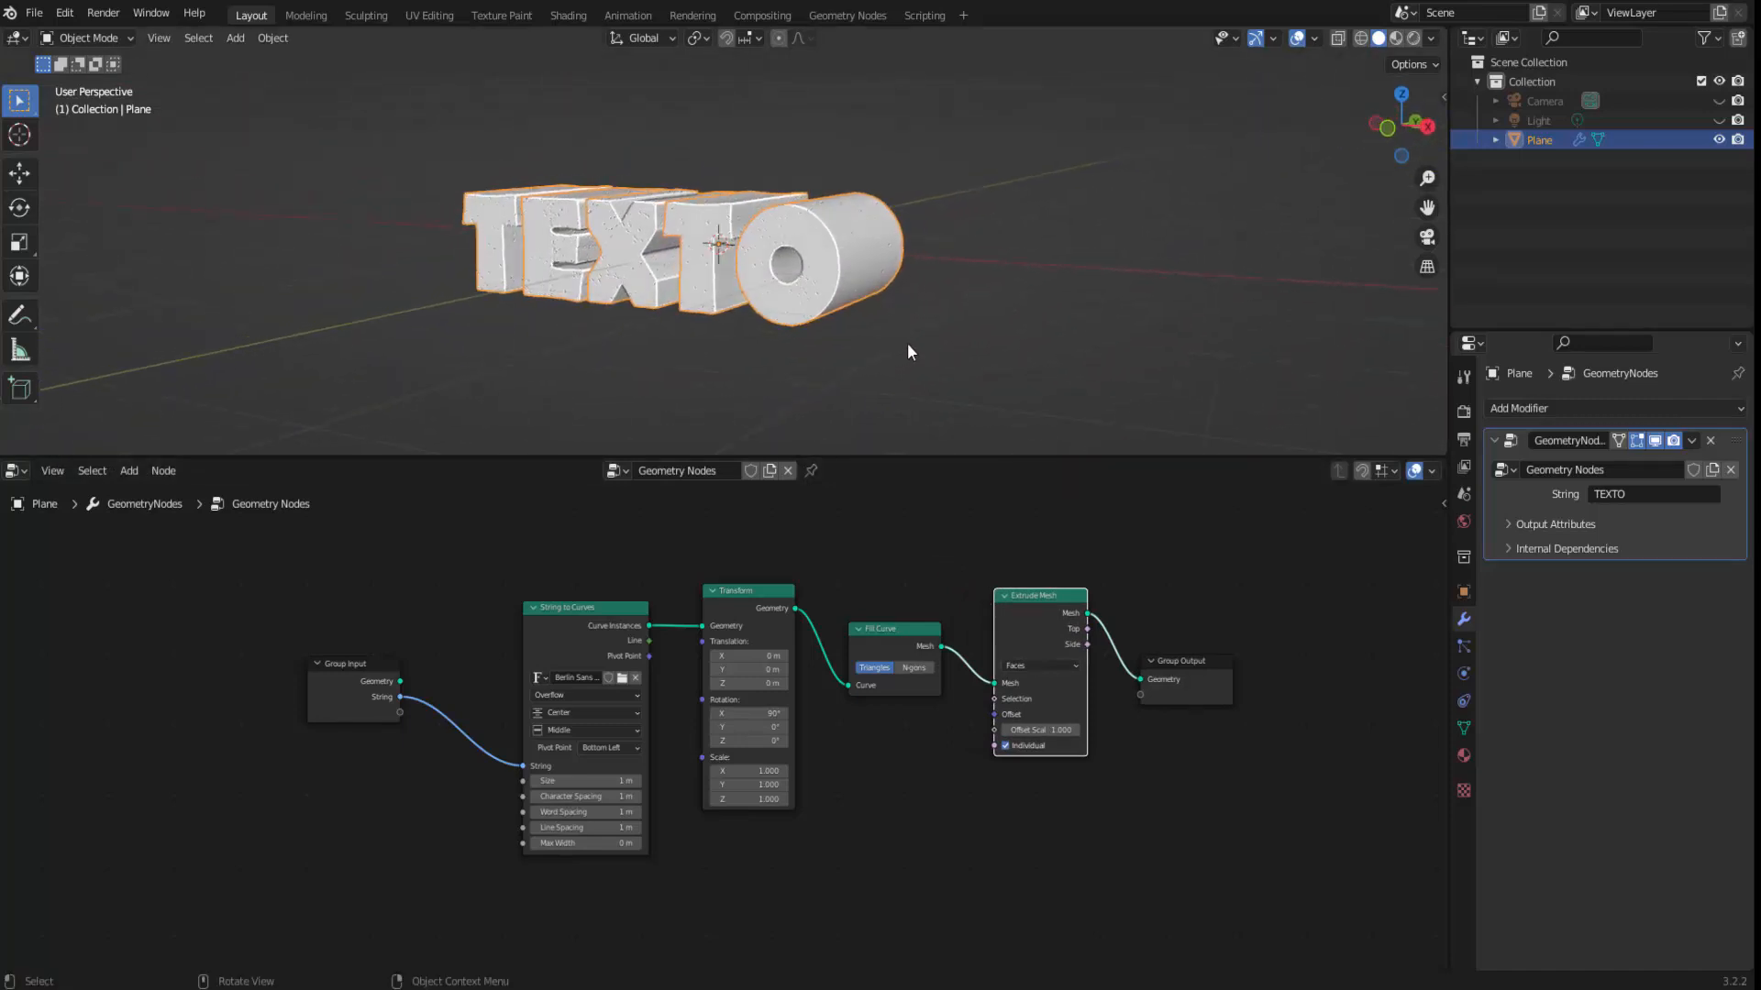
pyautogui.scroll(1, 1051, 767)
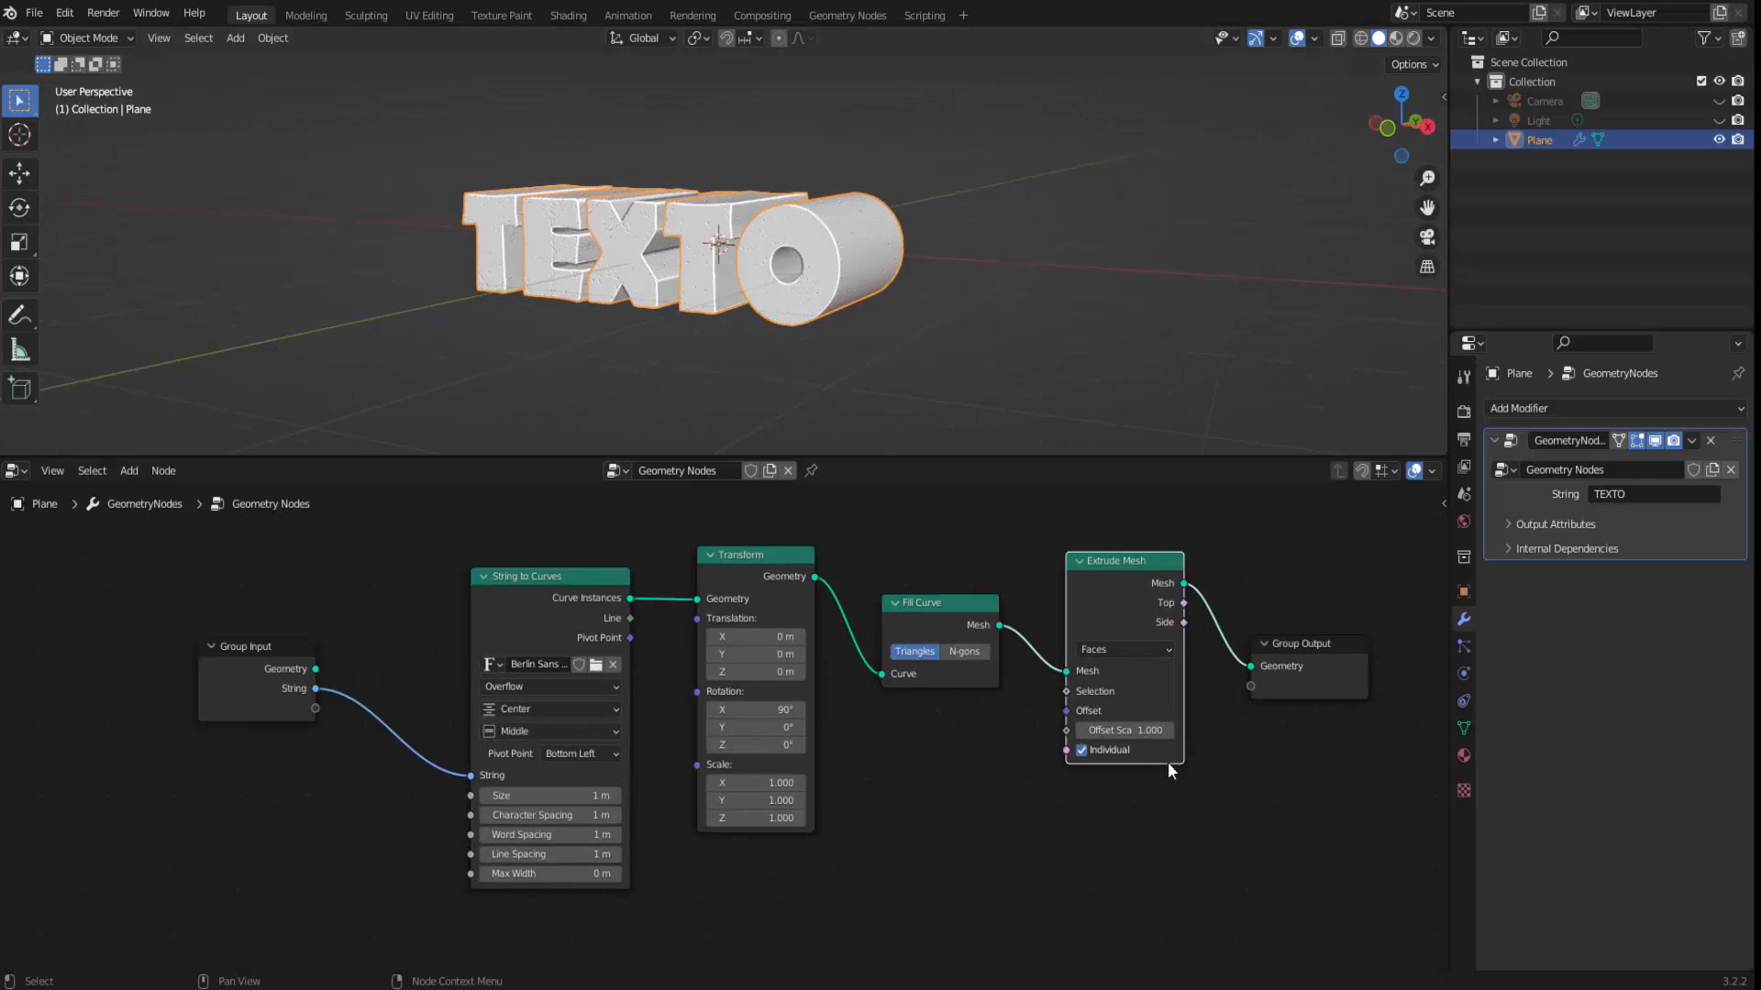
pyautogui.click(1126, 730)
pyautogui.write('0.1')
pyautogui.press('Return')
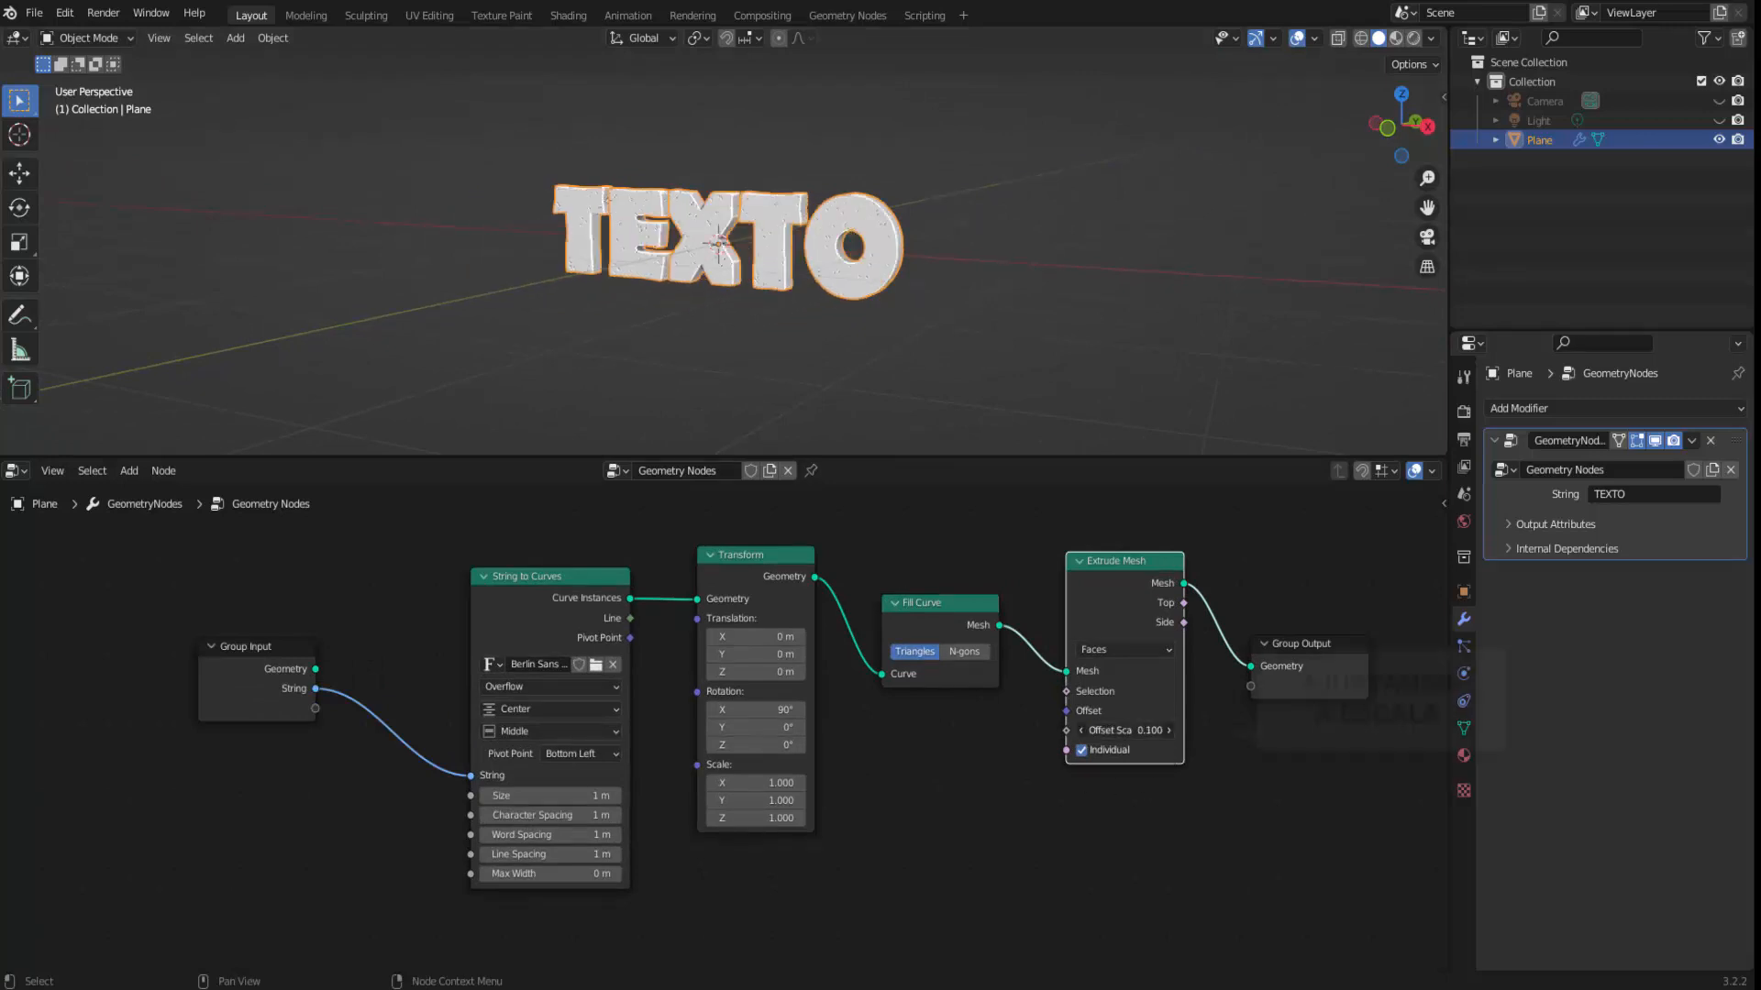
pyautogui.moveTo(1126, 730); pyautogui.dragTo(1164, 730)
# Create a new material with a red base color for the plane and show the viewport in Material Preview shading.
pyautogui.click(1462, 754)
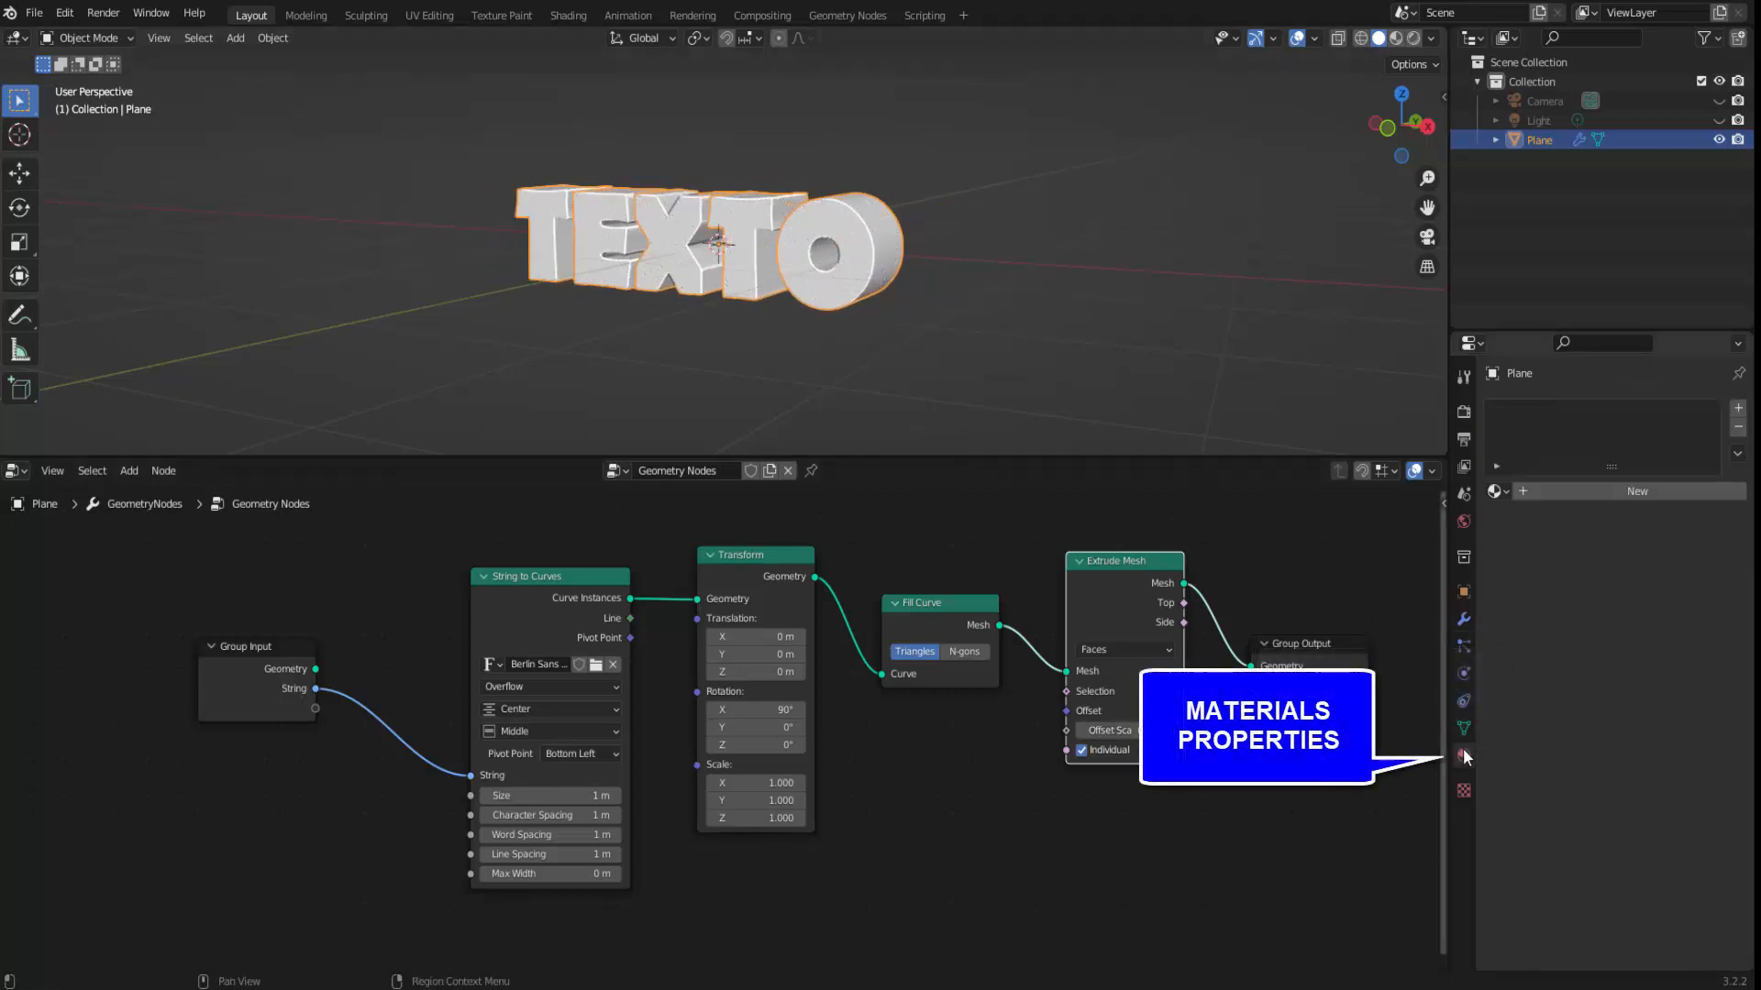
pyautogui.click(1643, 492)
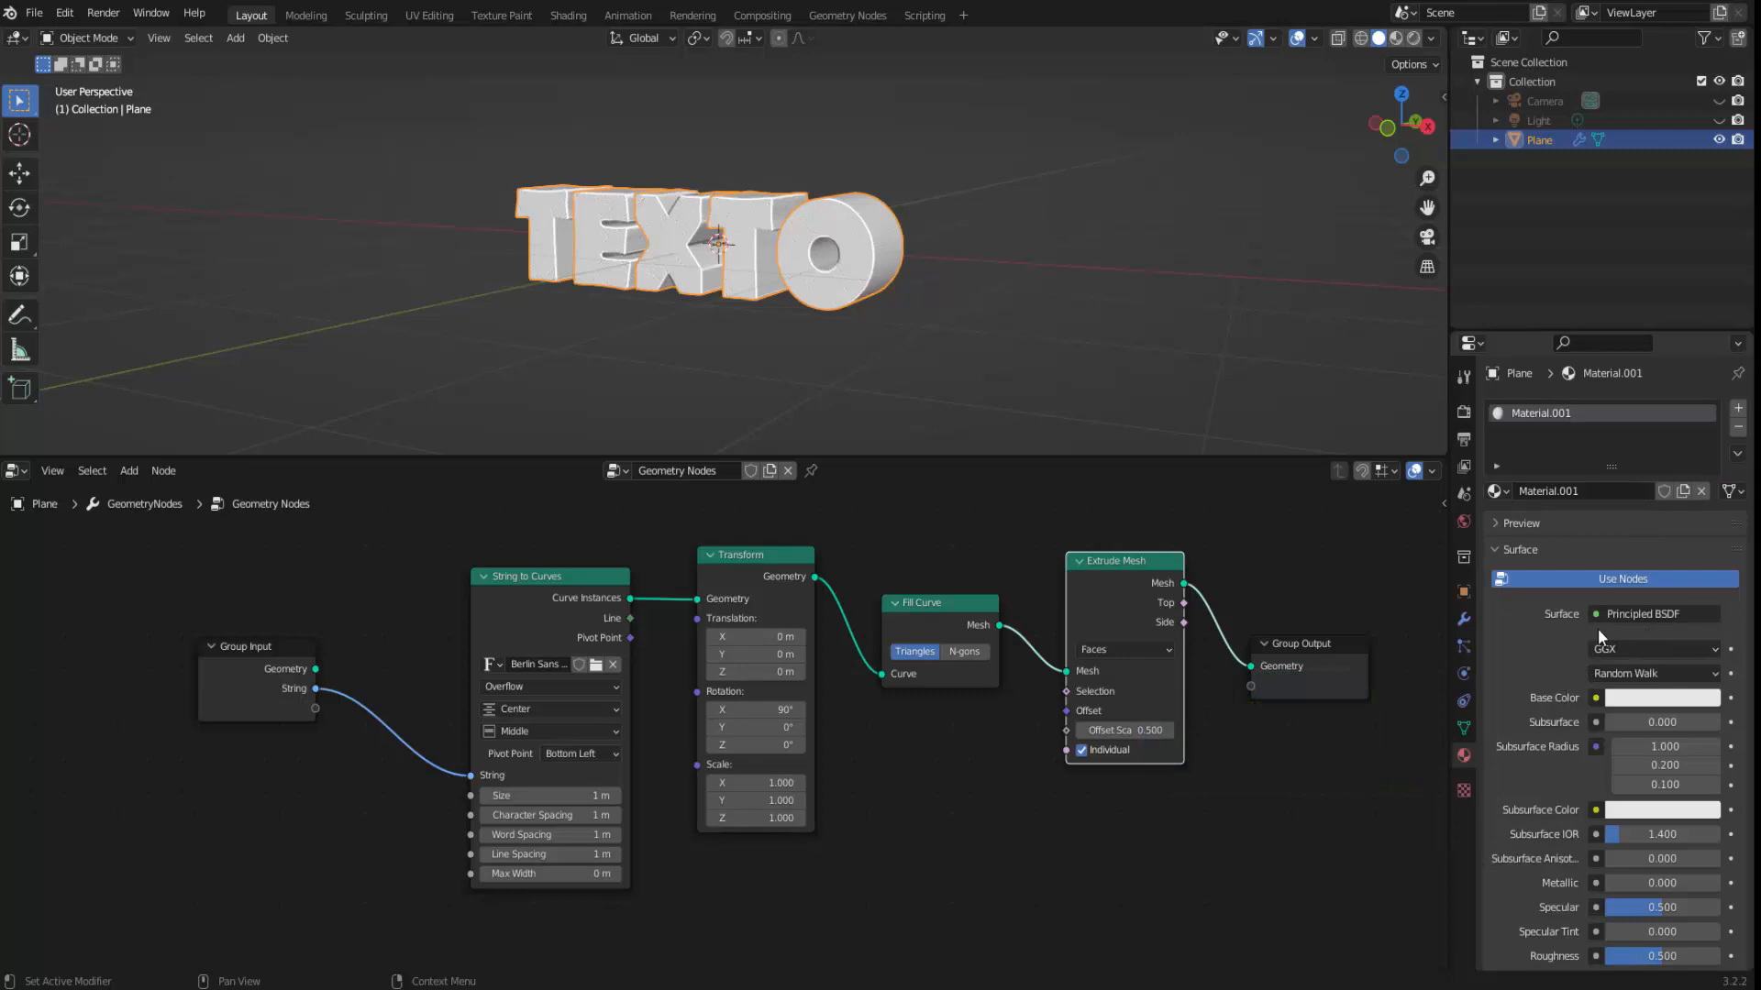
pyautogui.click(1648, 700)
pyautogui.click(1621, 556)
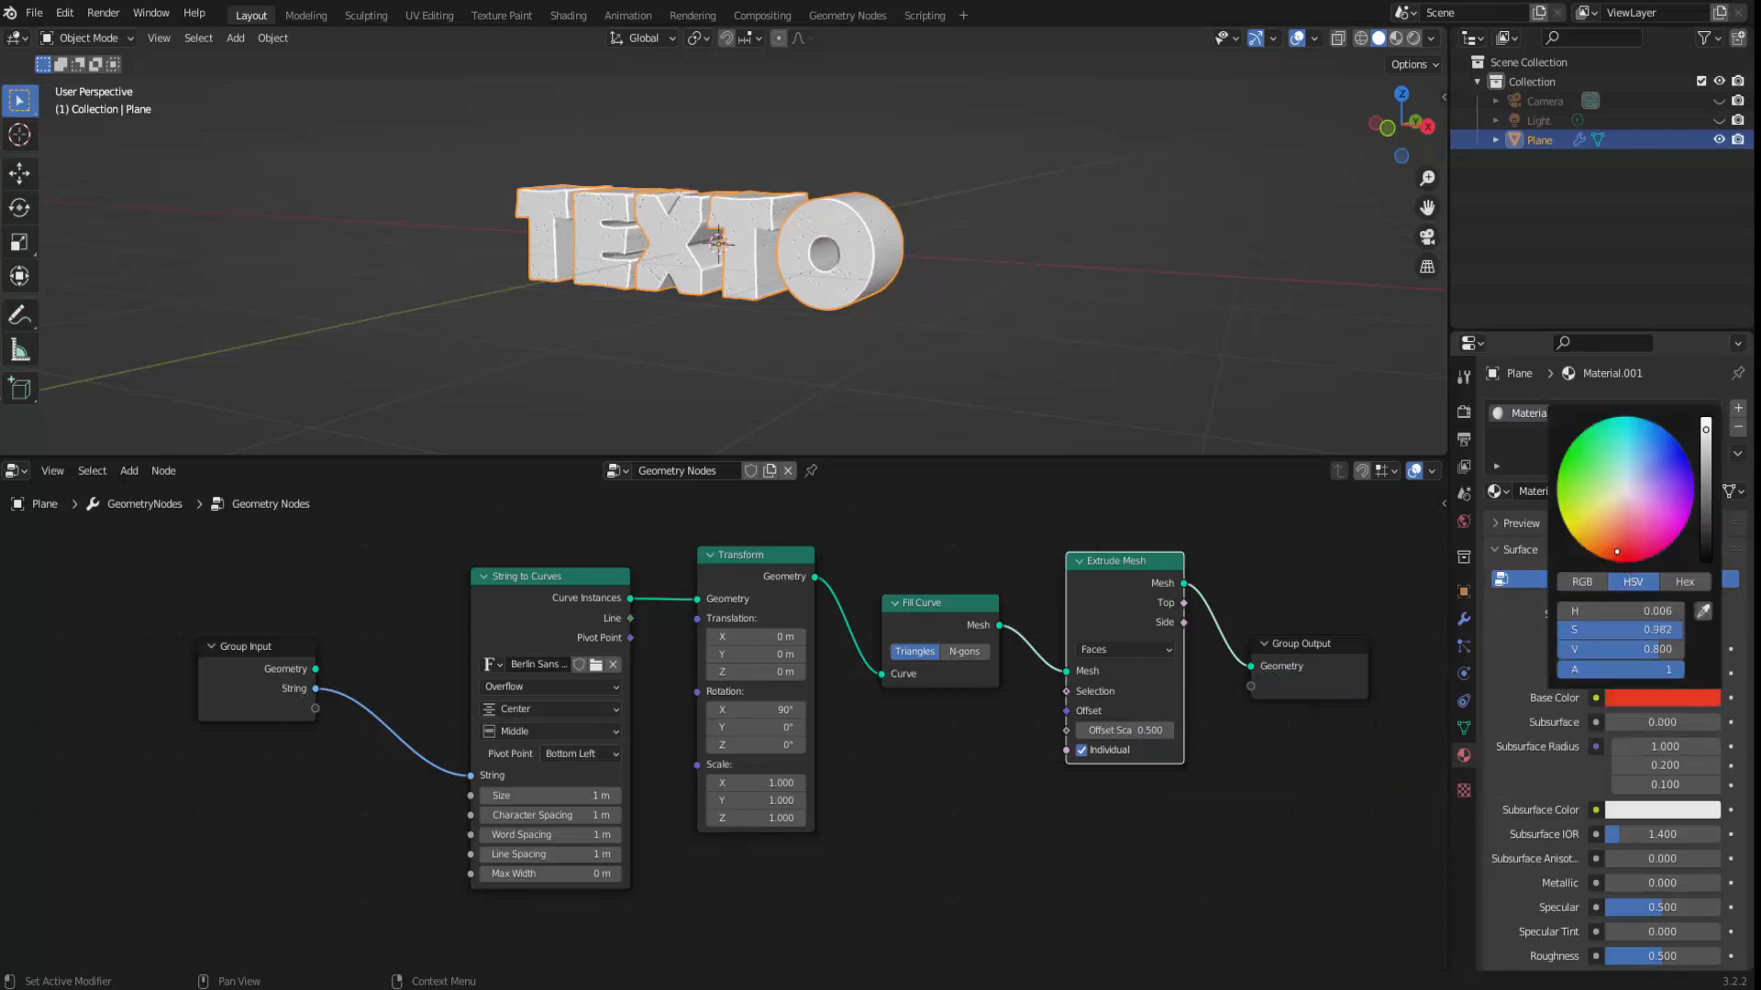
pyautogui.click(1396, 39)
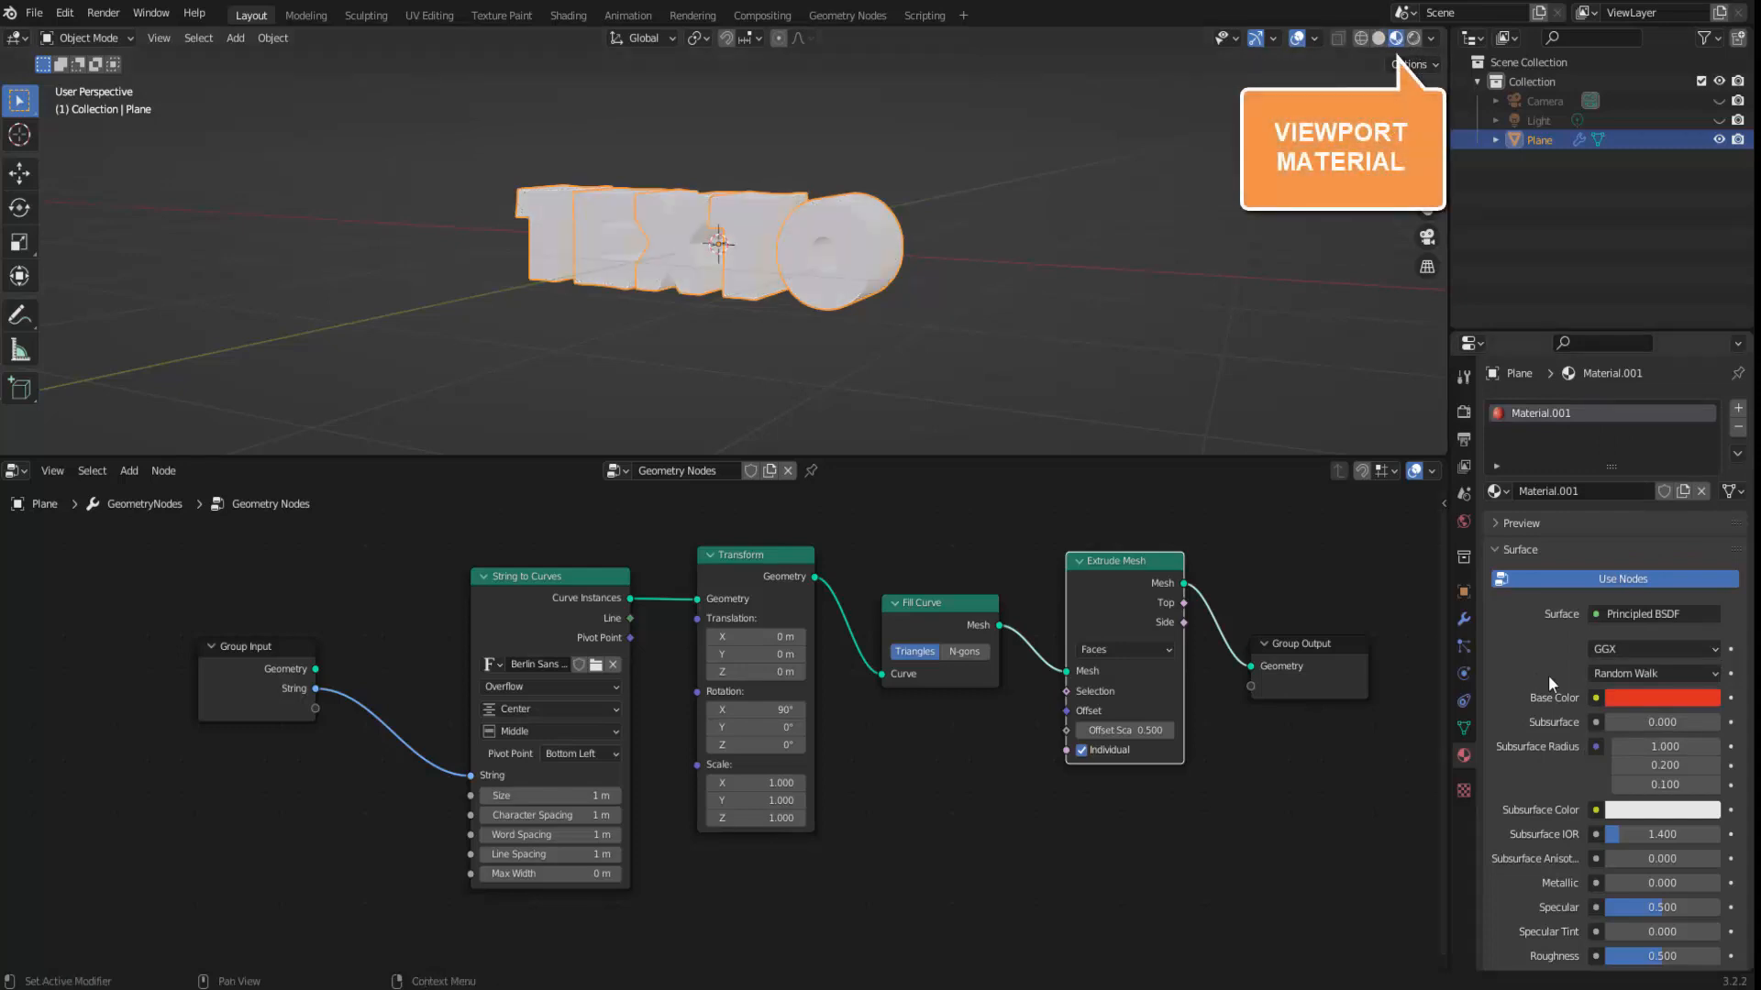
# Try other base colors for the plane's material, such as blue, ending on a light orange.
pyautogui.click(1653, 698)
pyautogui.click(1667, 453)
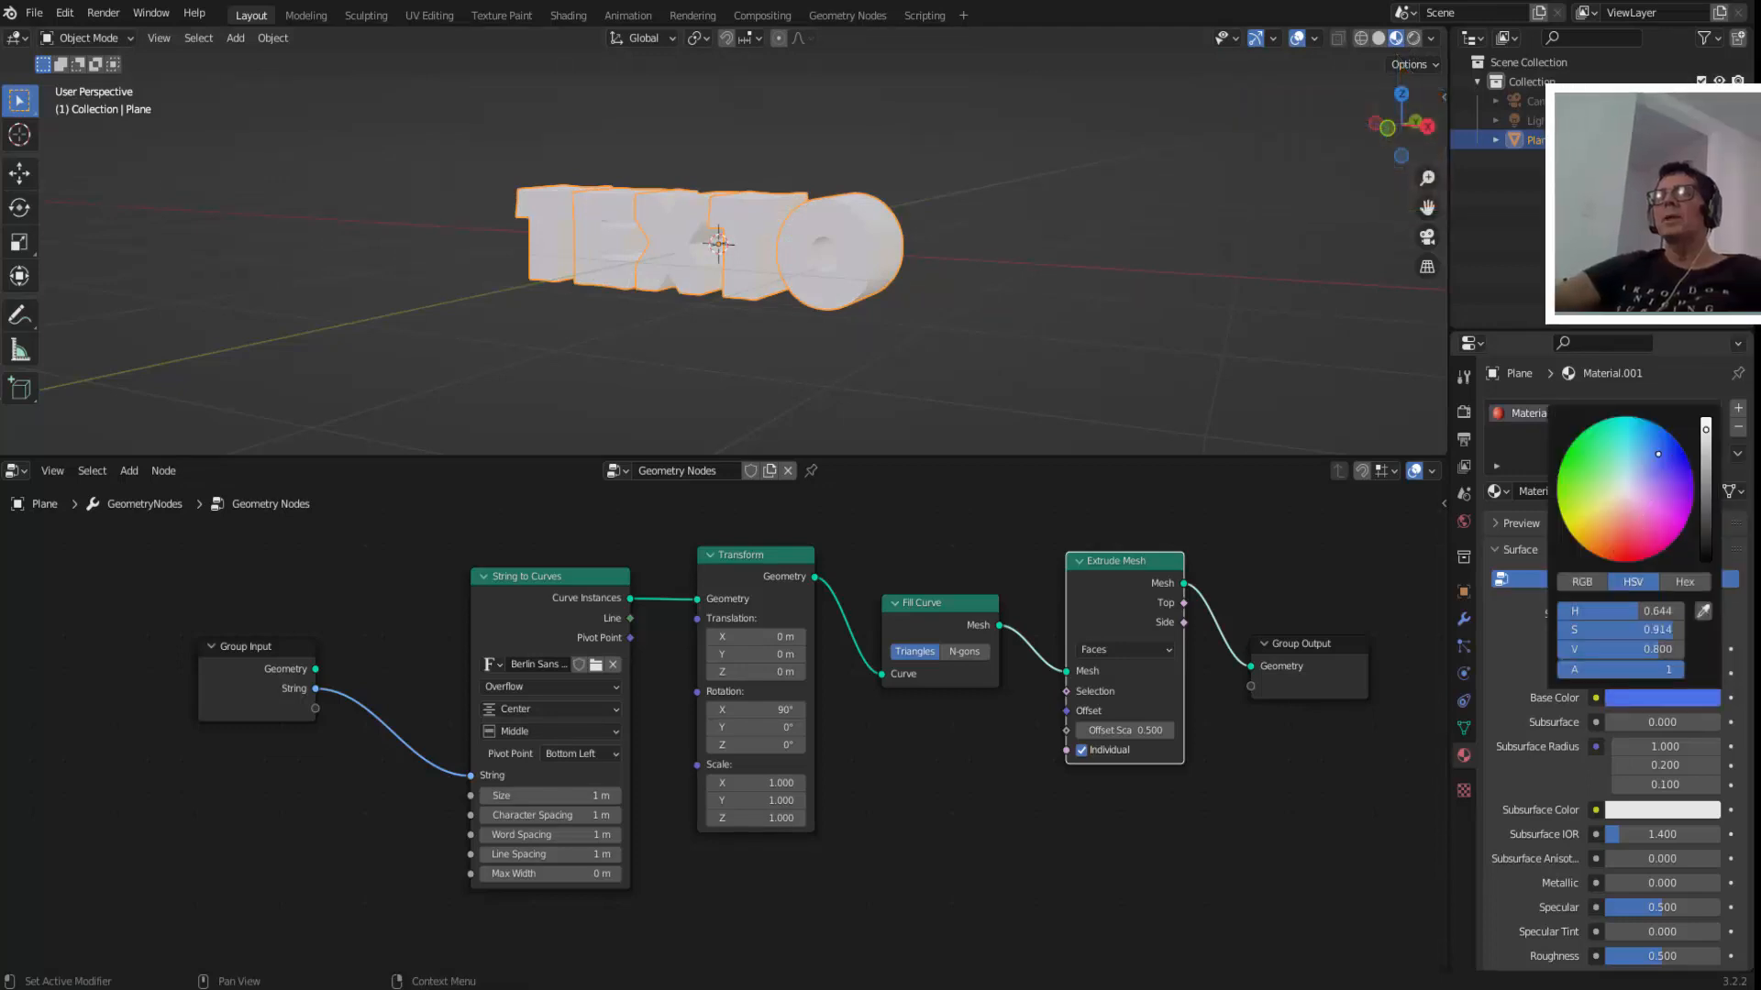
pyautogui.click(1576, 464)
pyautogui.click(1613, 525)
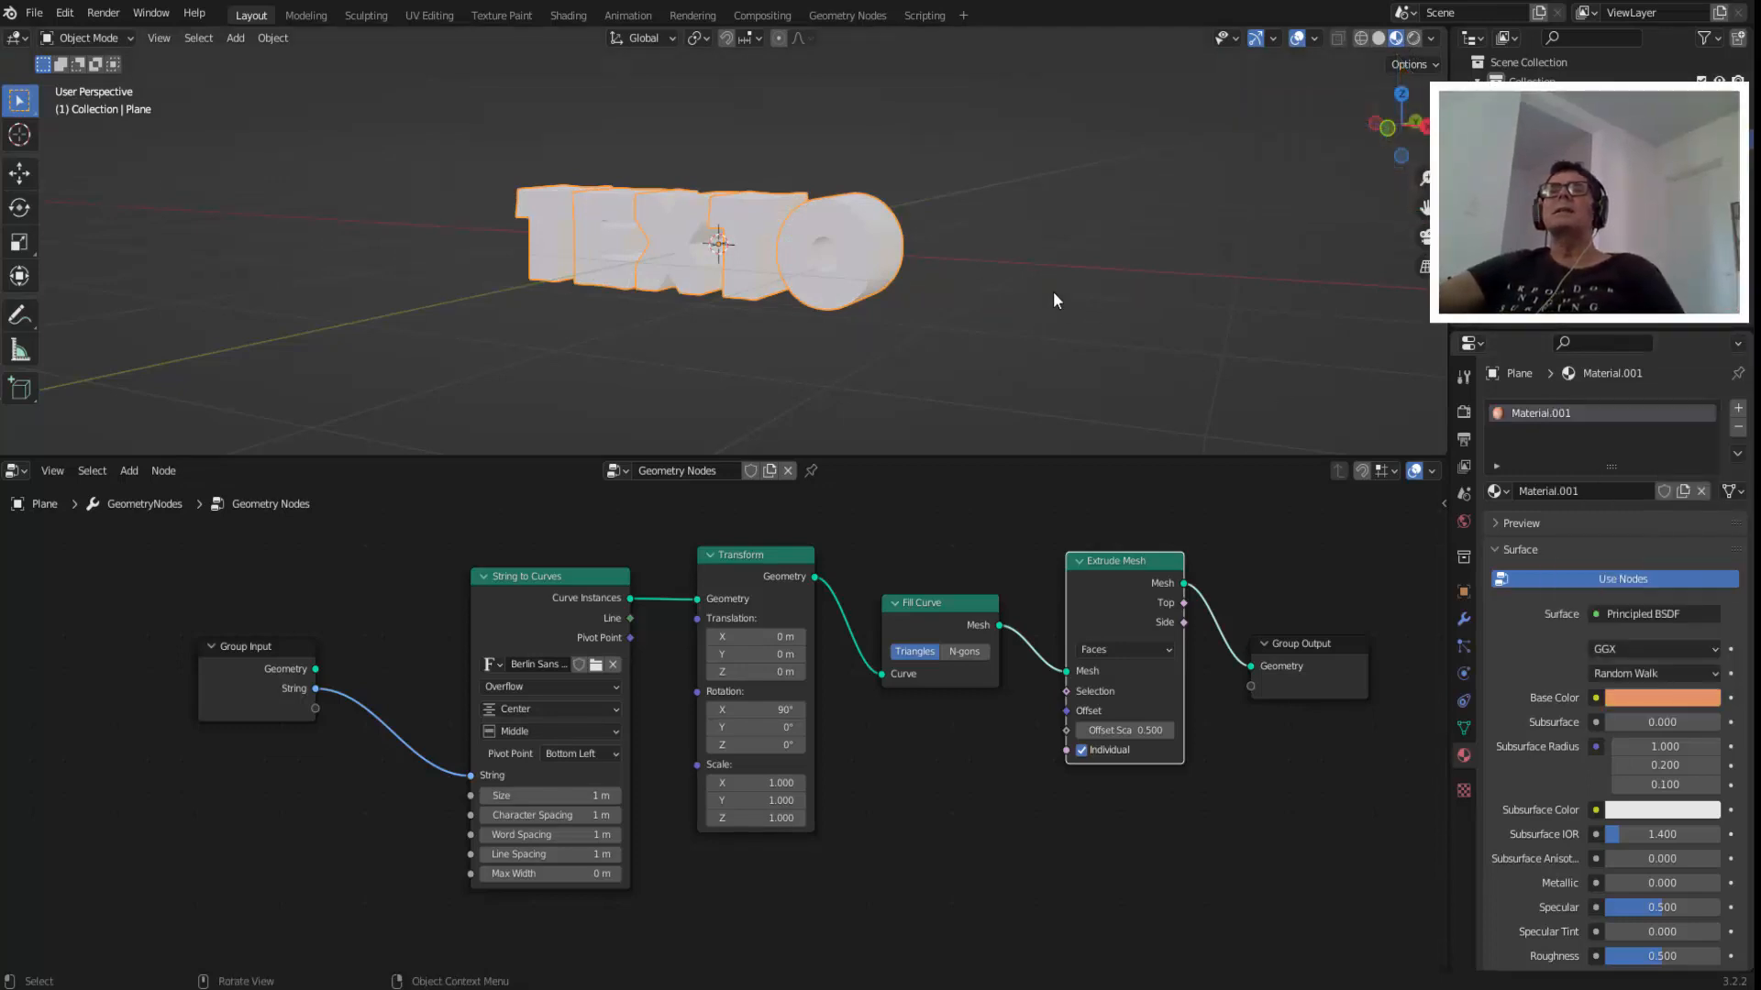
pyautogui.scroll(4, 856, 273)
pyautogui.scroll(-3, 856, 273)
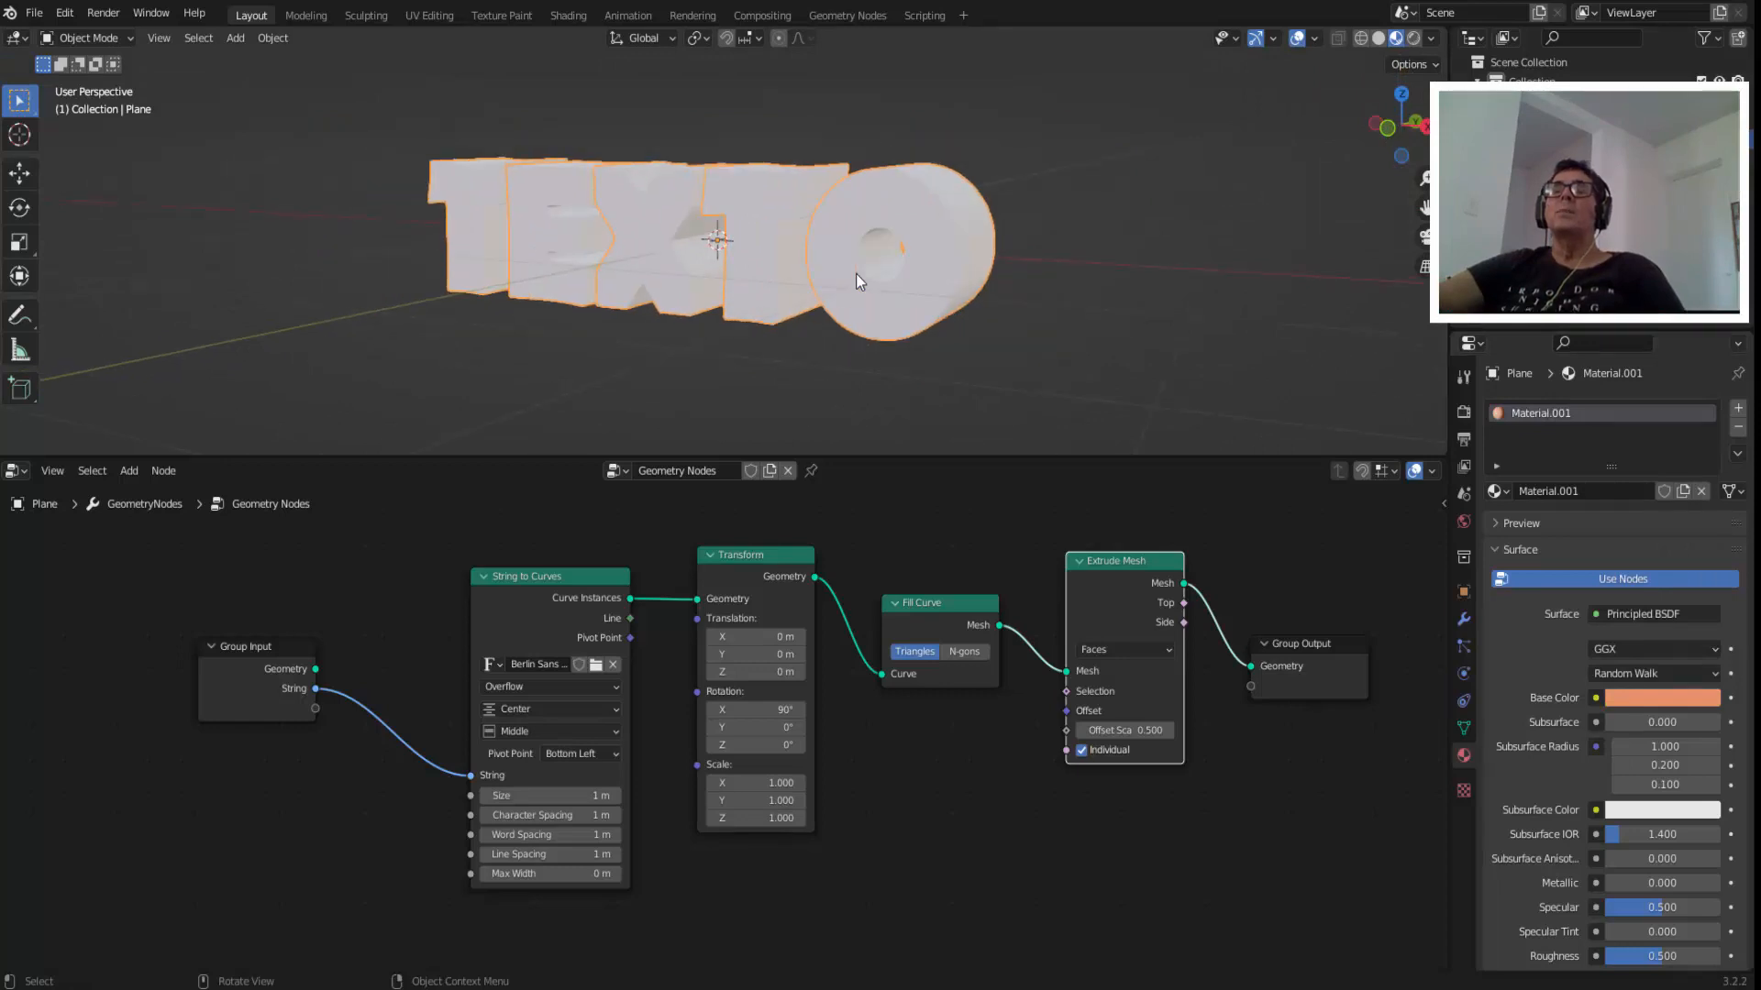
# Make room before the Group Output node and insert a Set Material node between it and the Extrude Mesh node.
pyautogui.moveTo(243, 538); pyautogui.dragTo(1129, 832)
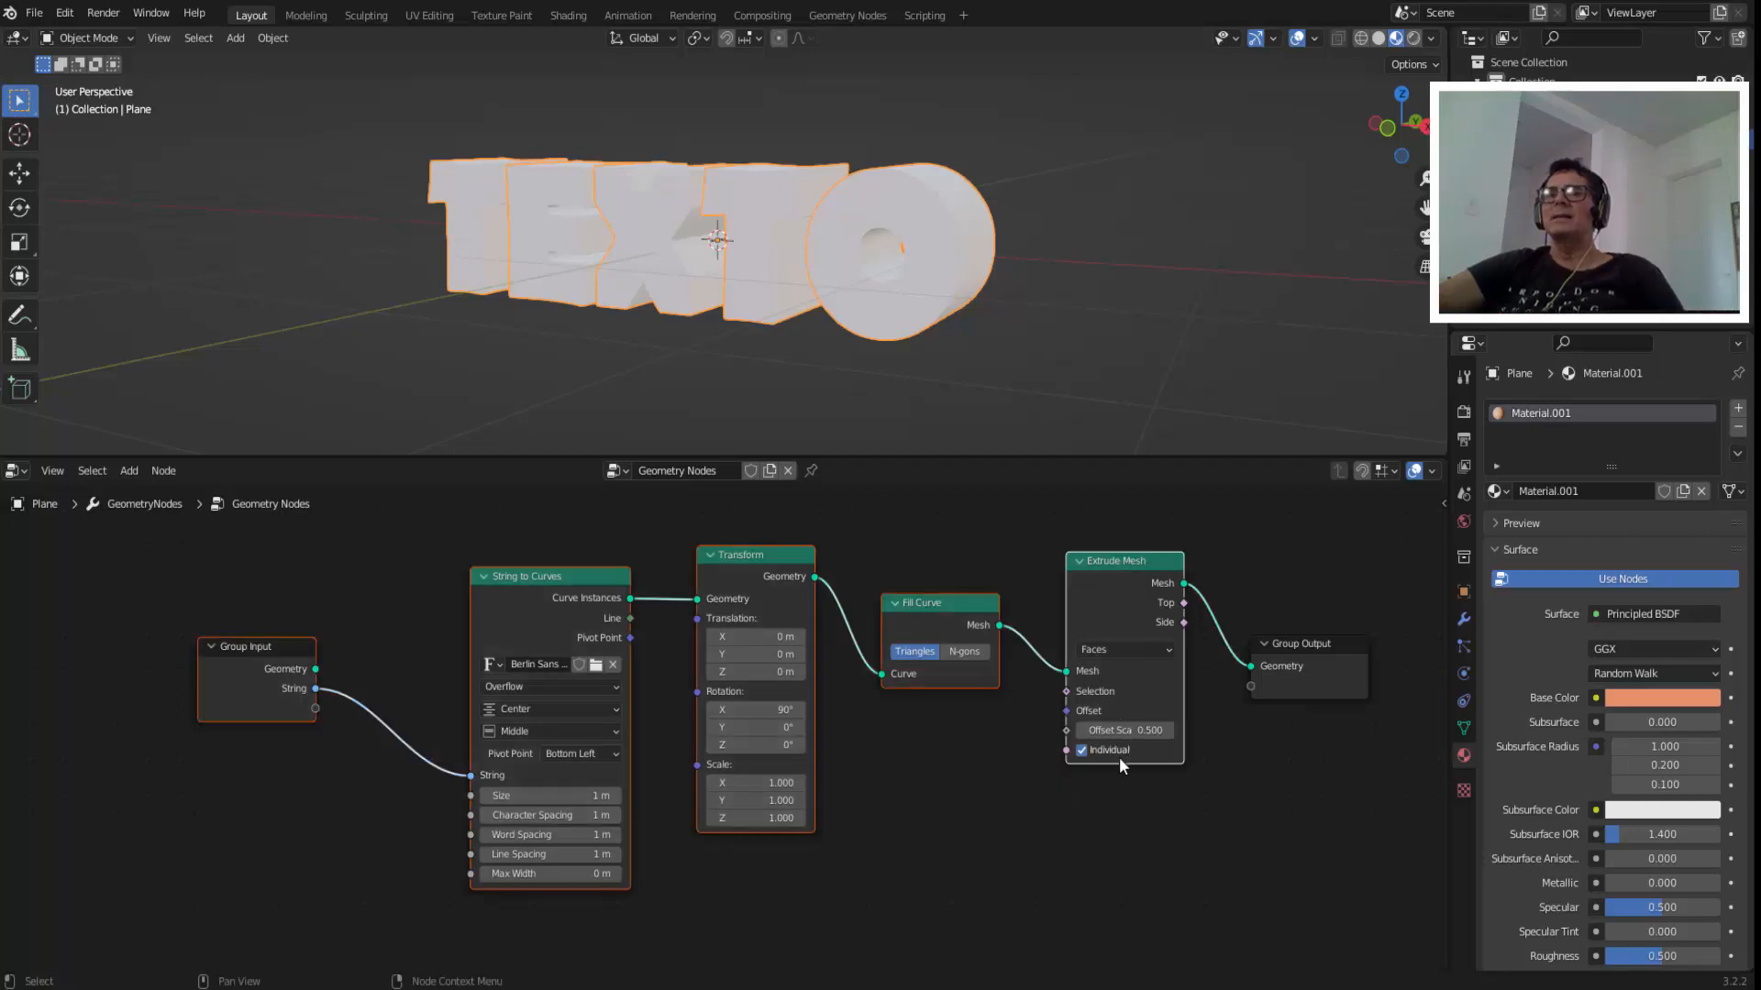
pyautogui.moveTo(1110, 559); pyautogui.dragTo(956, 561)
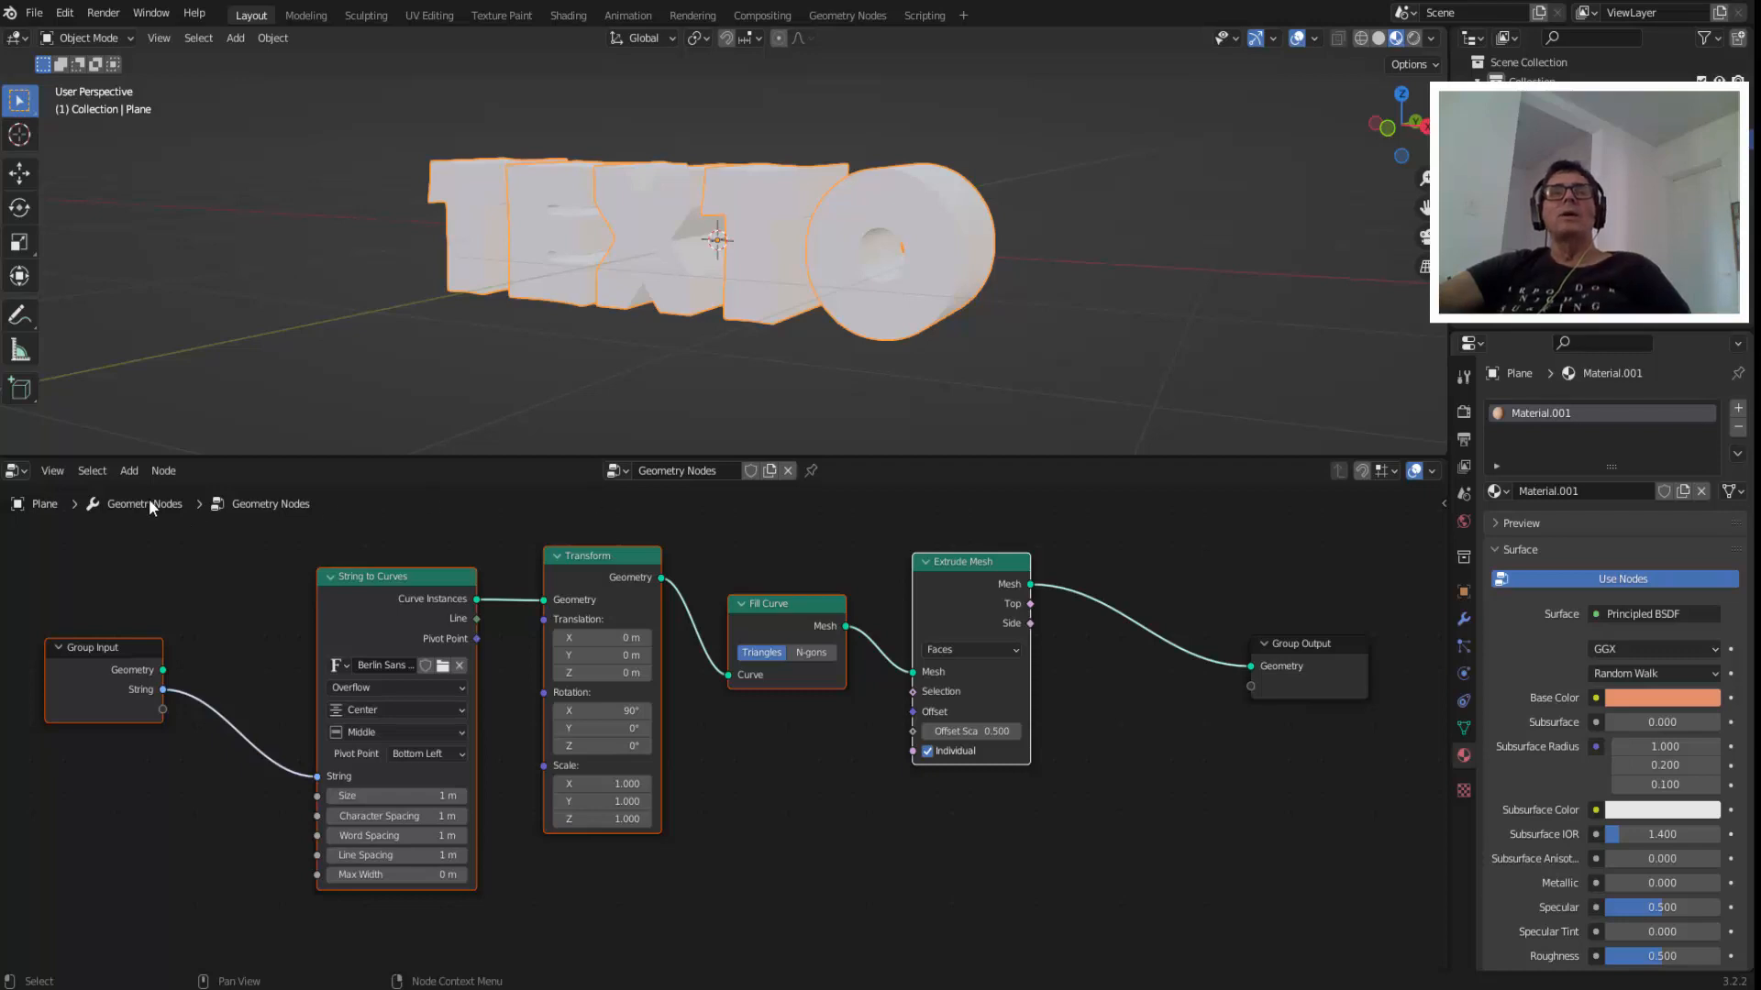
pyautogui.click(136, 472)
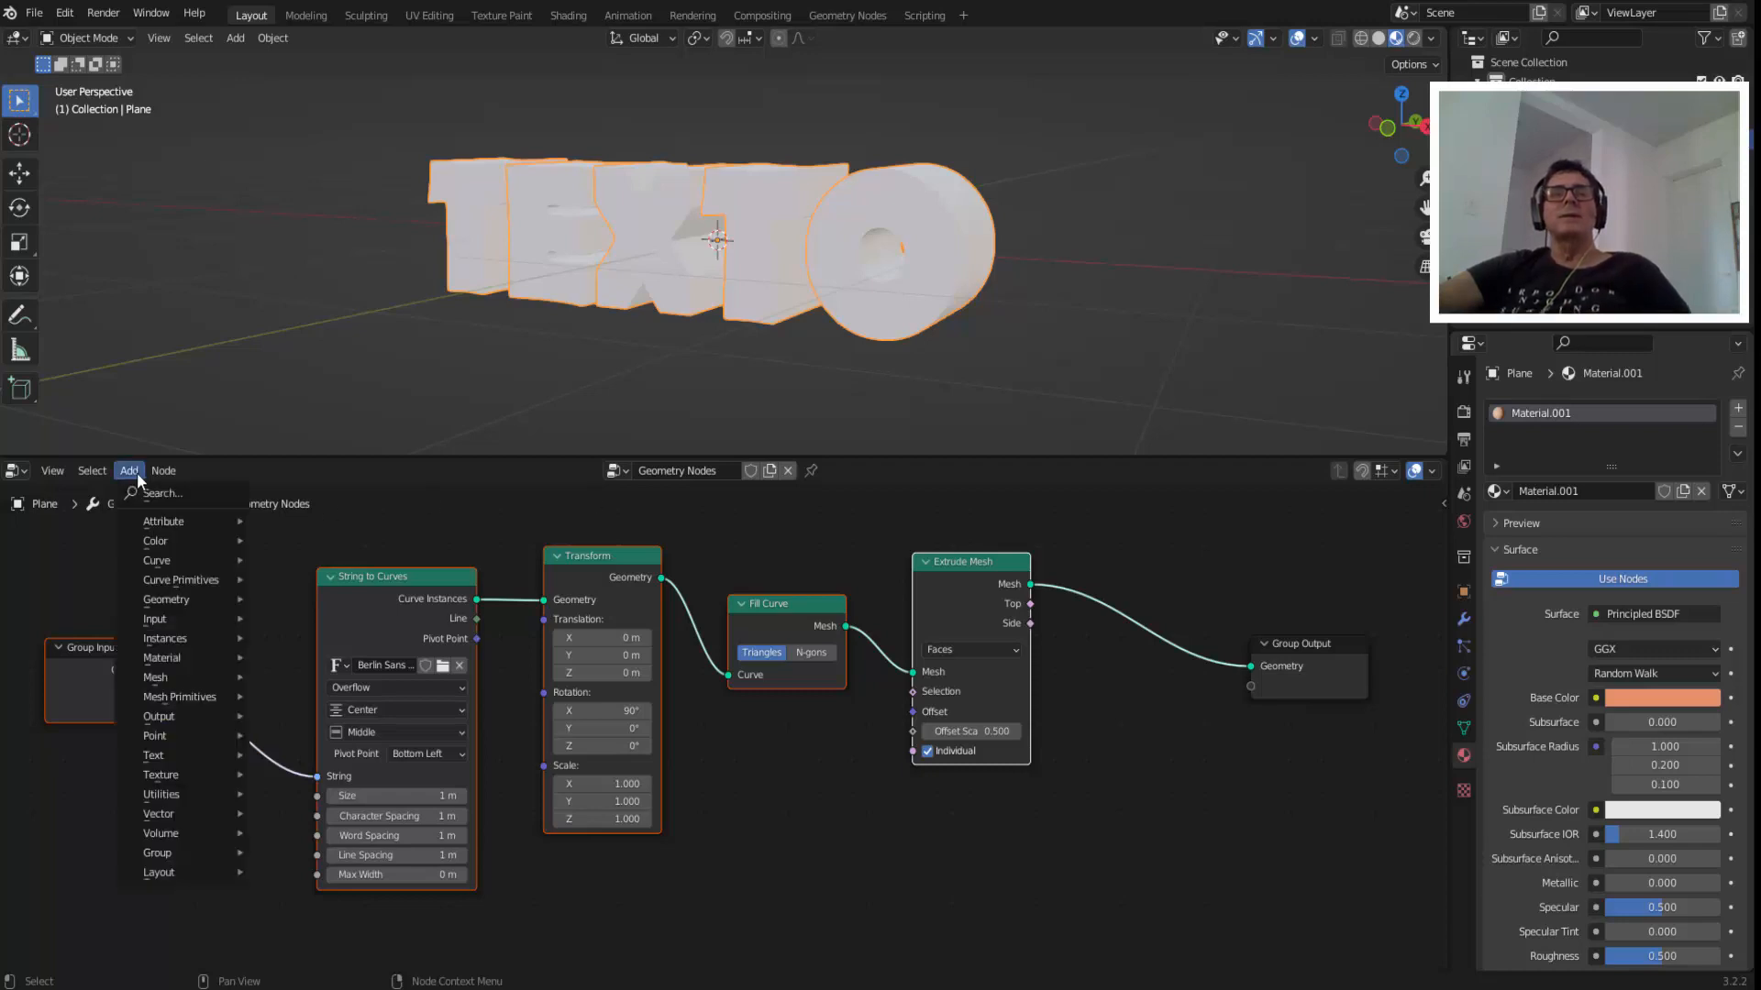
pyautogui.moveTo(173, 657)
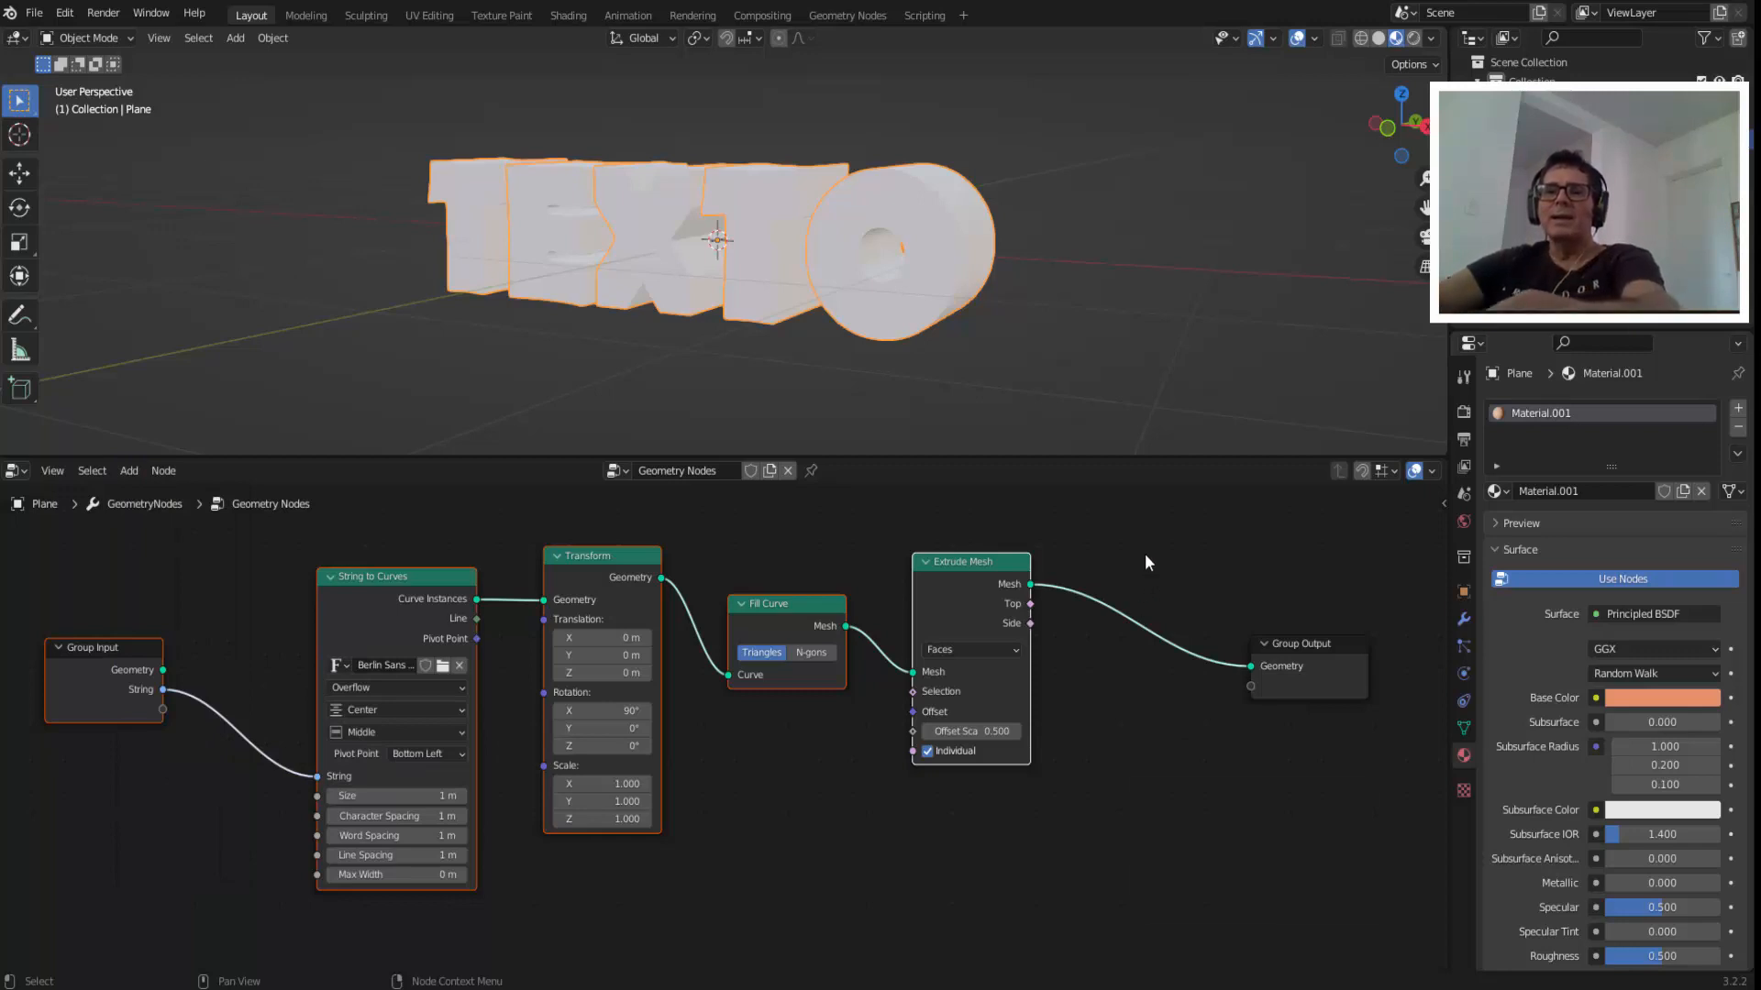
pyautogui.press('F3')
pyautogui.write('s')
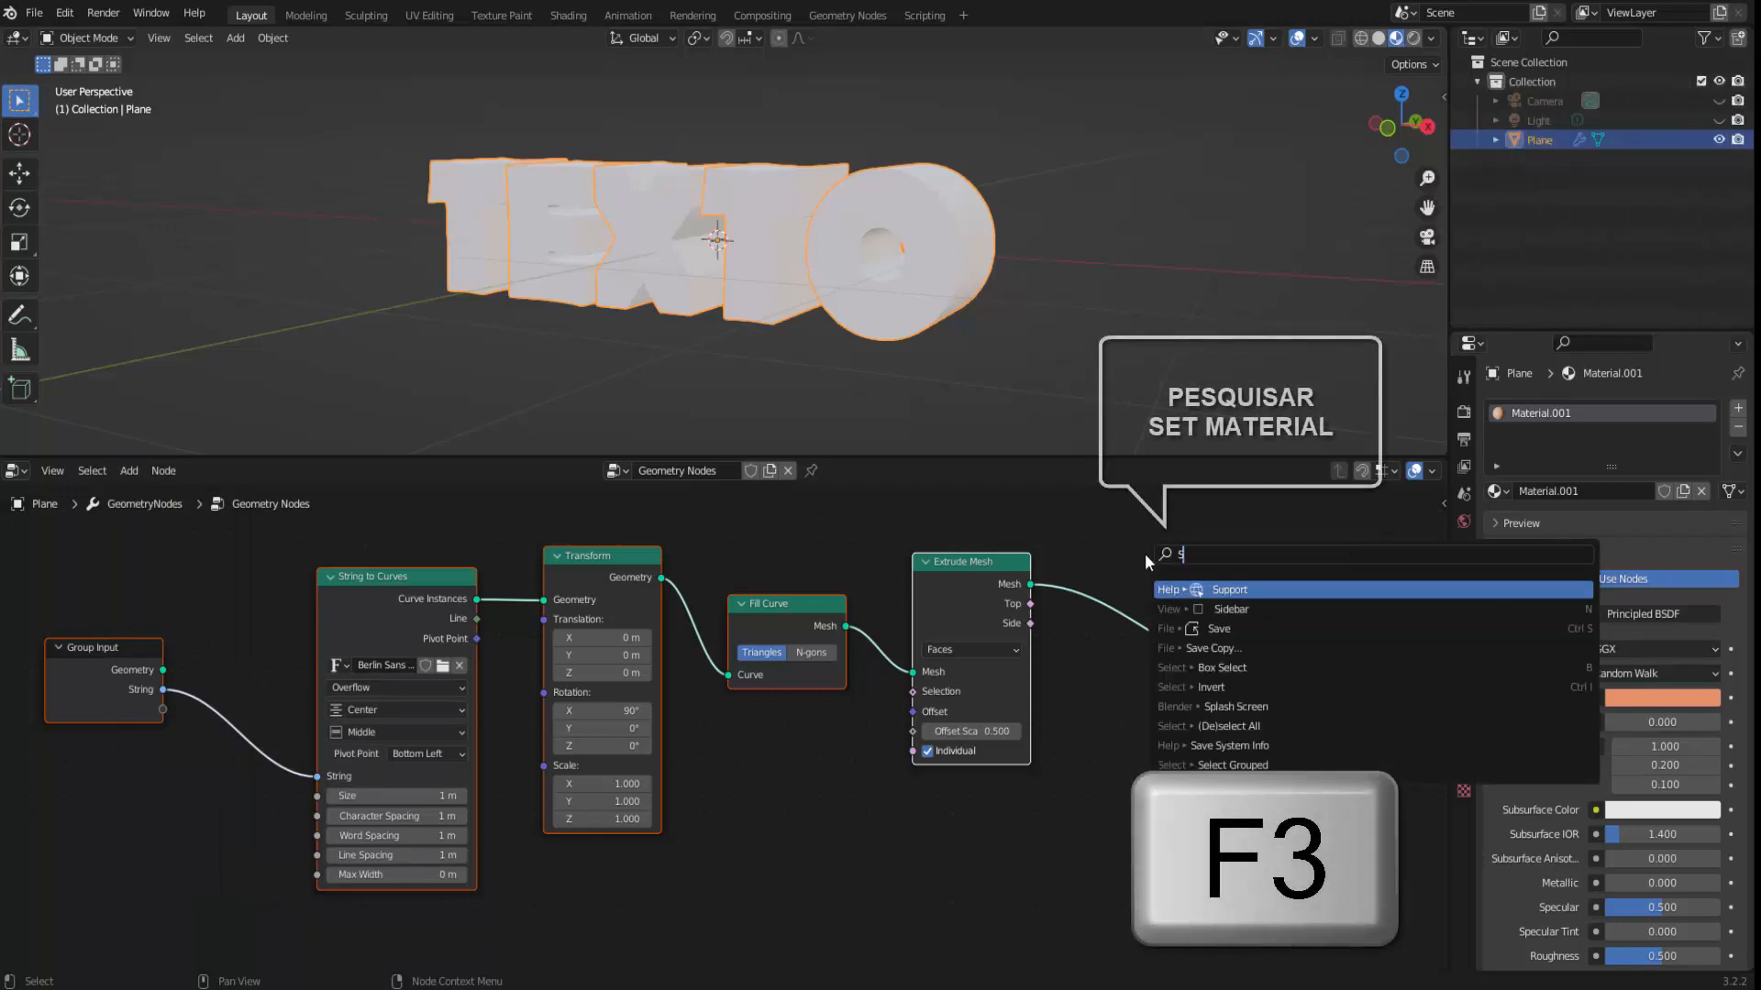
pyautogui.write('ET MAT')
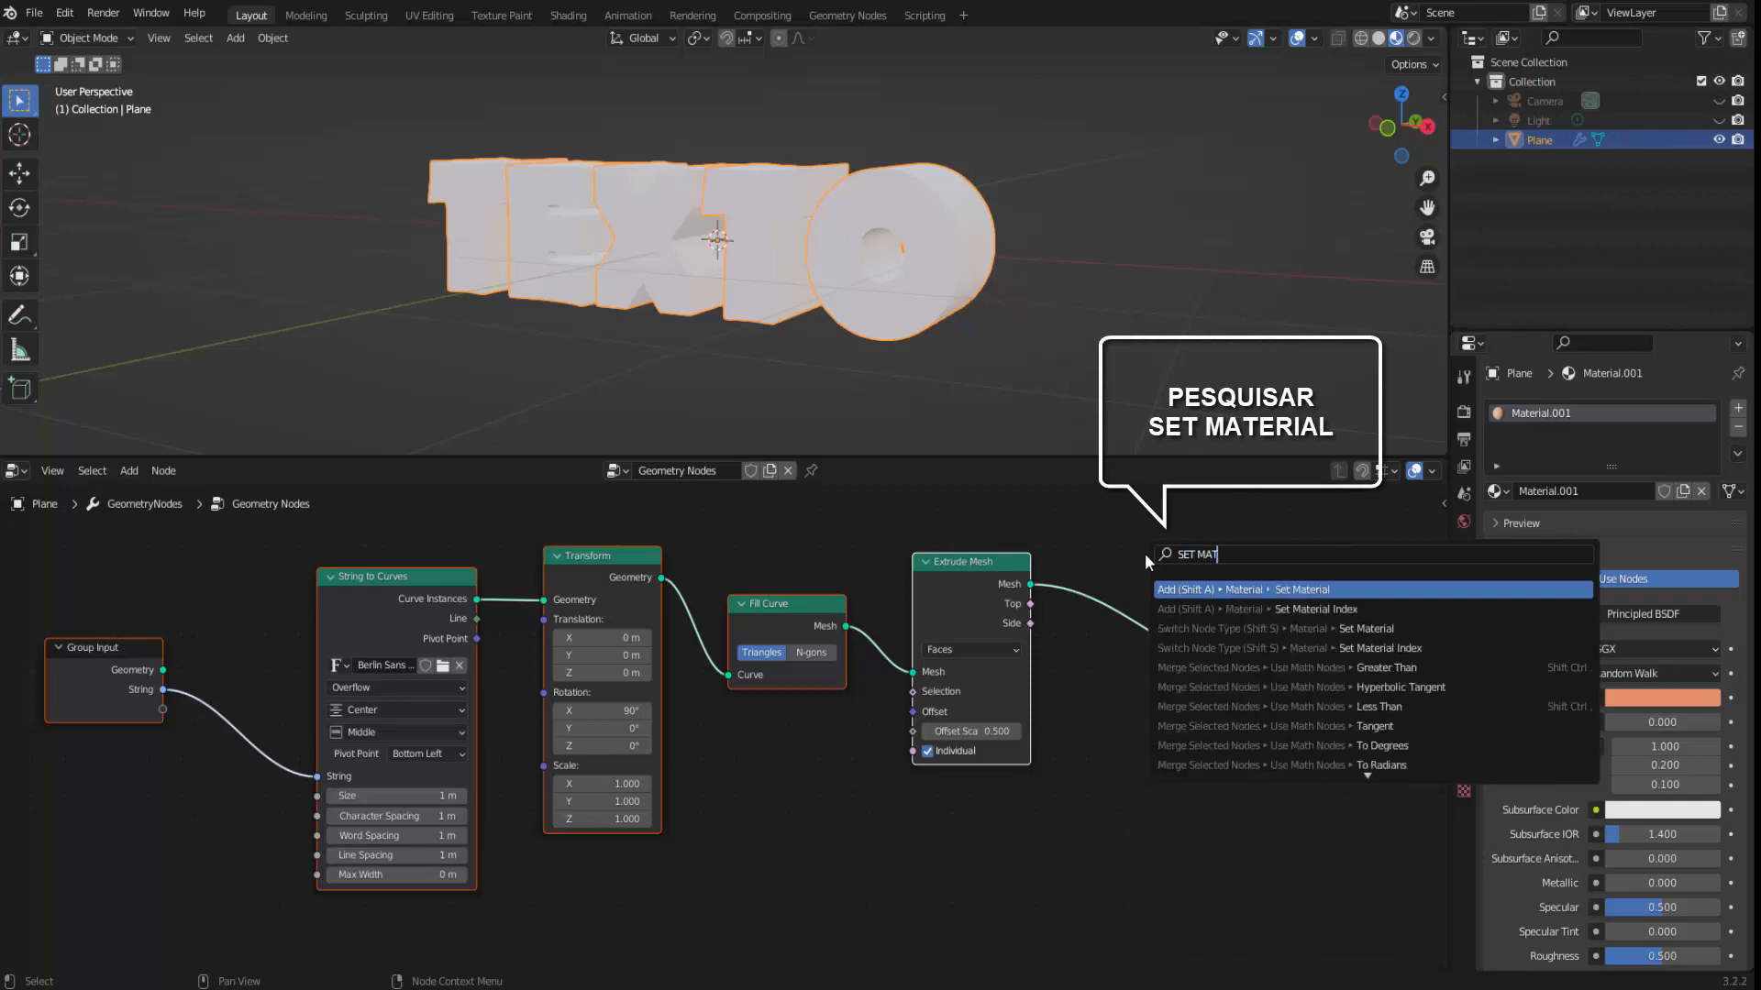
pyautogui.write('ER')
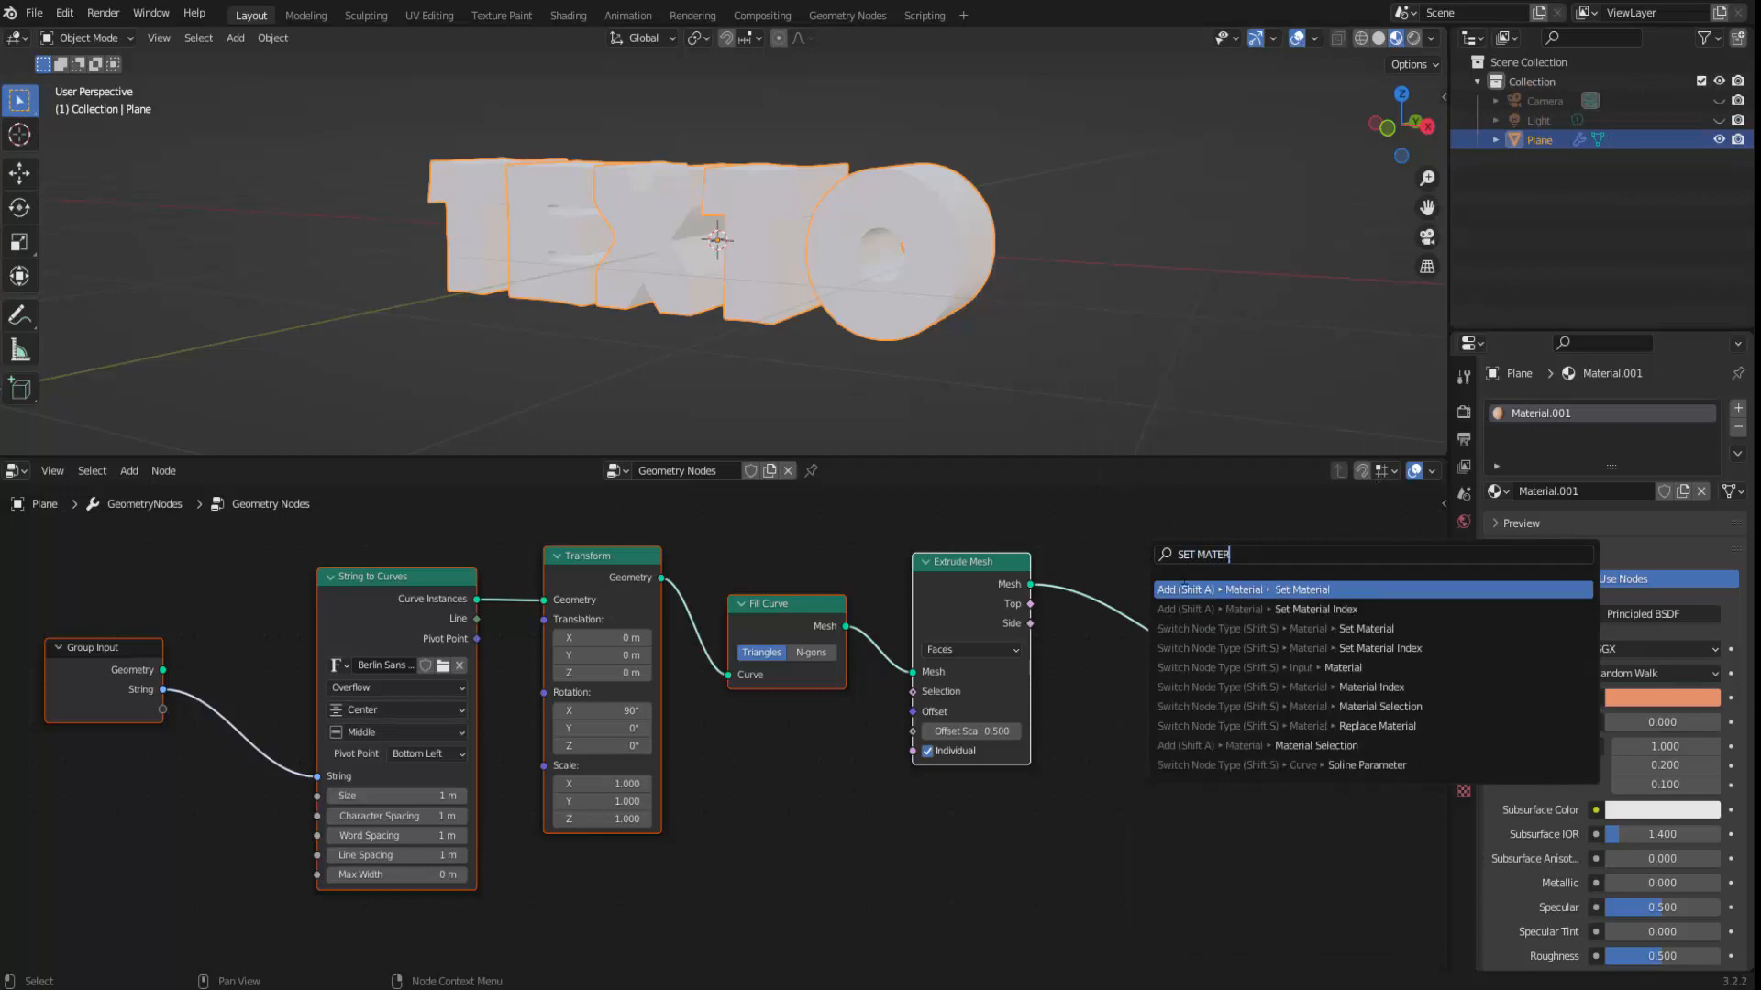
pyautogui.click(1296, 590)
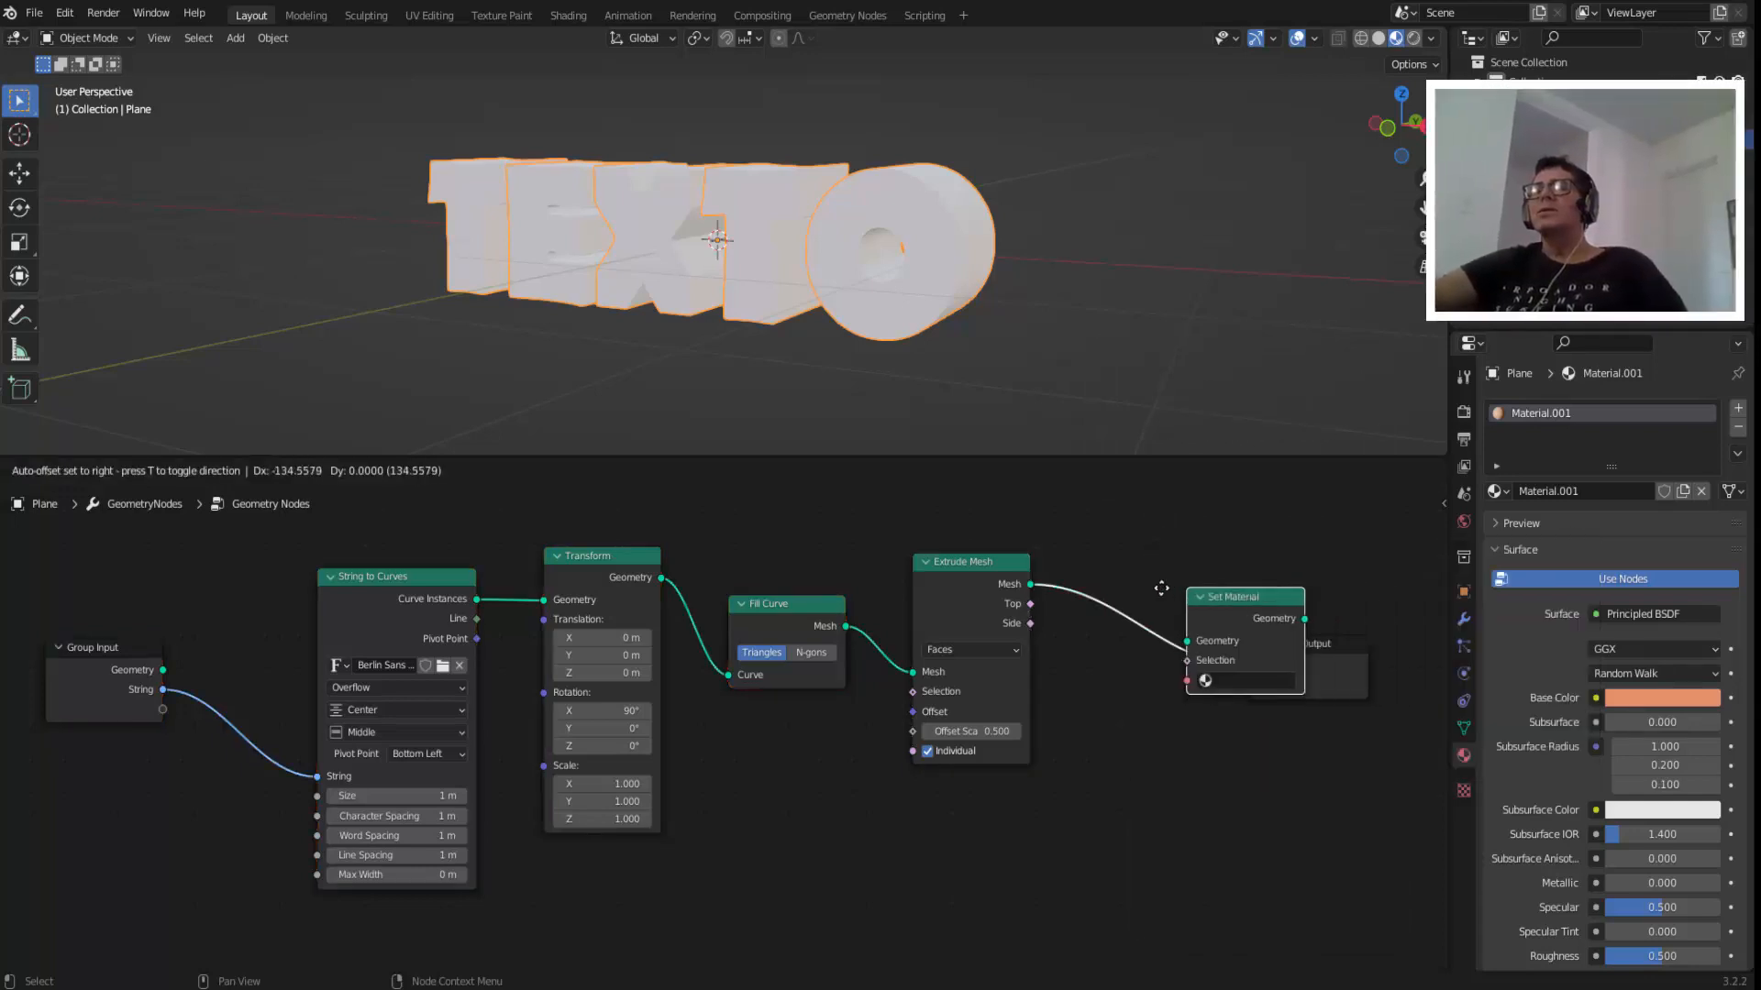
pyautogui.click(1105, 585)
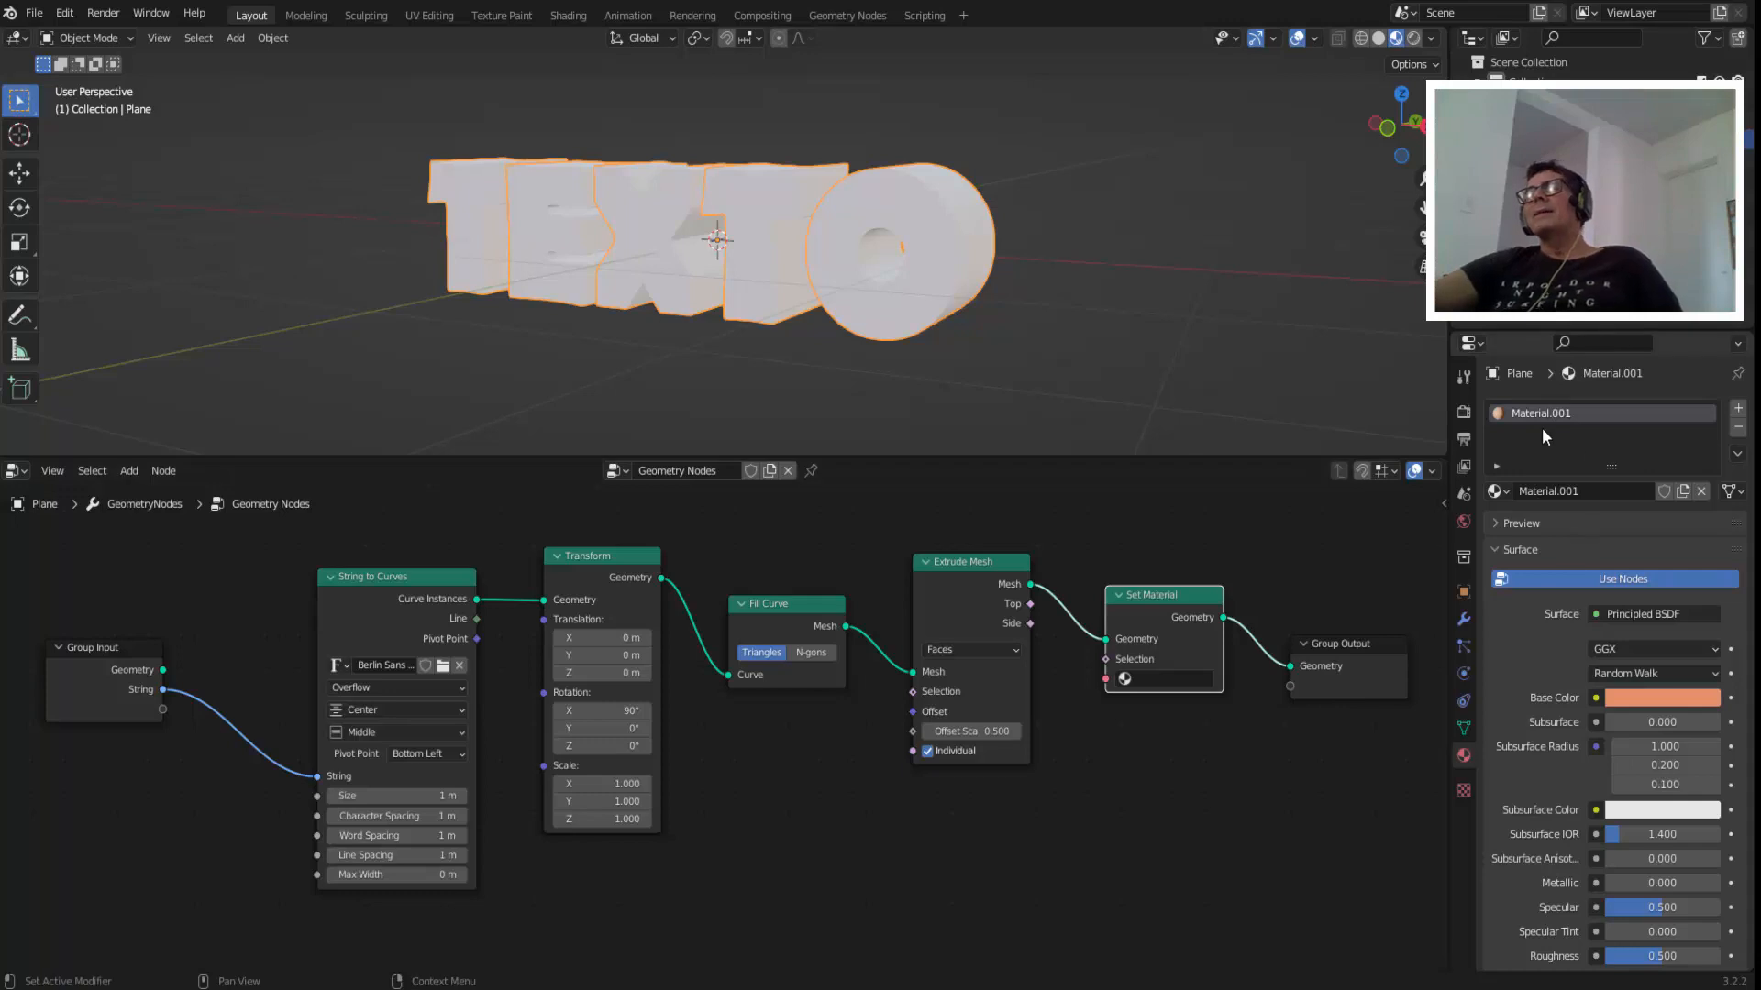
# Assign Material.001 in the Set Material node.
pyautogui.click(1500, 491)
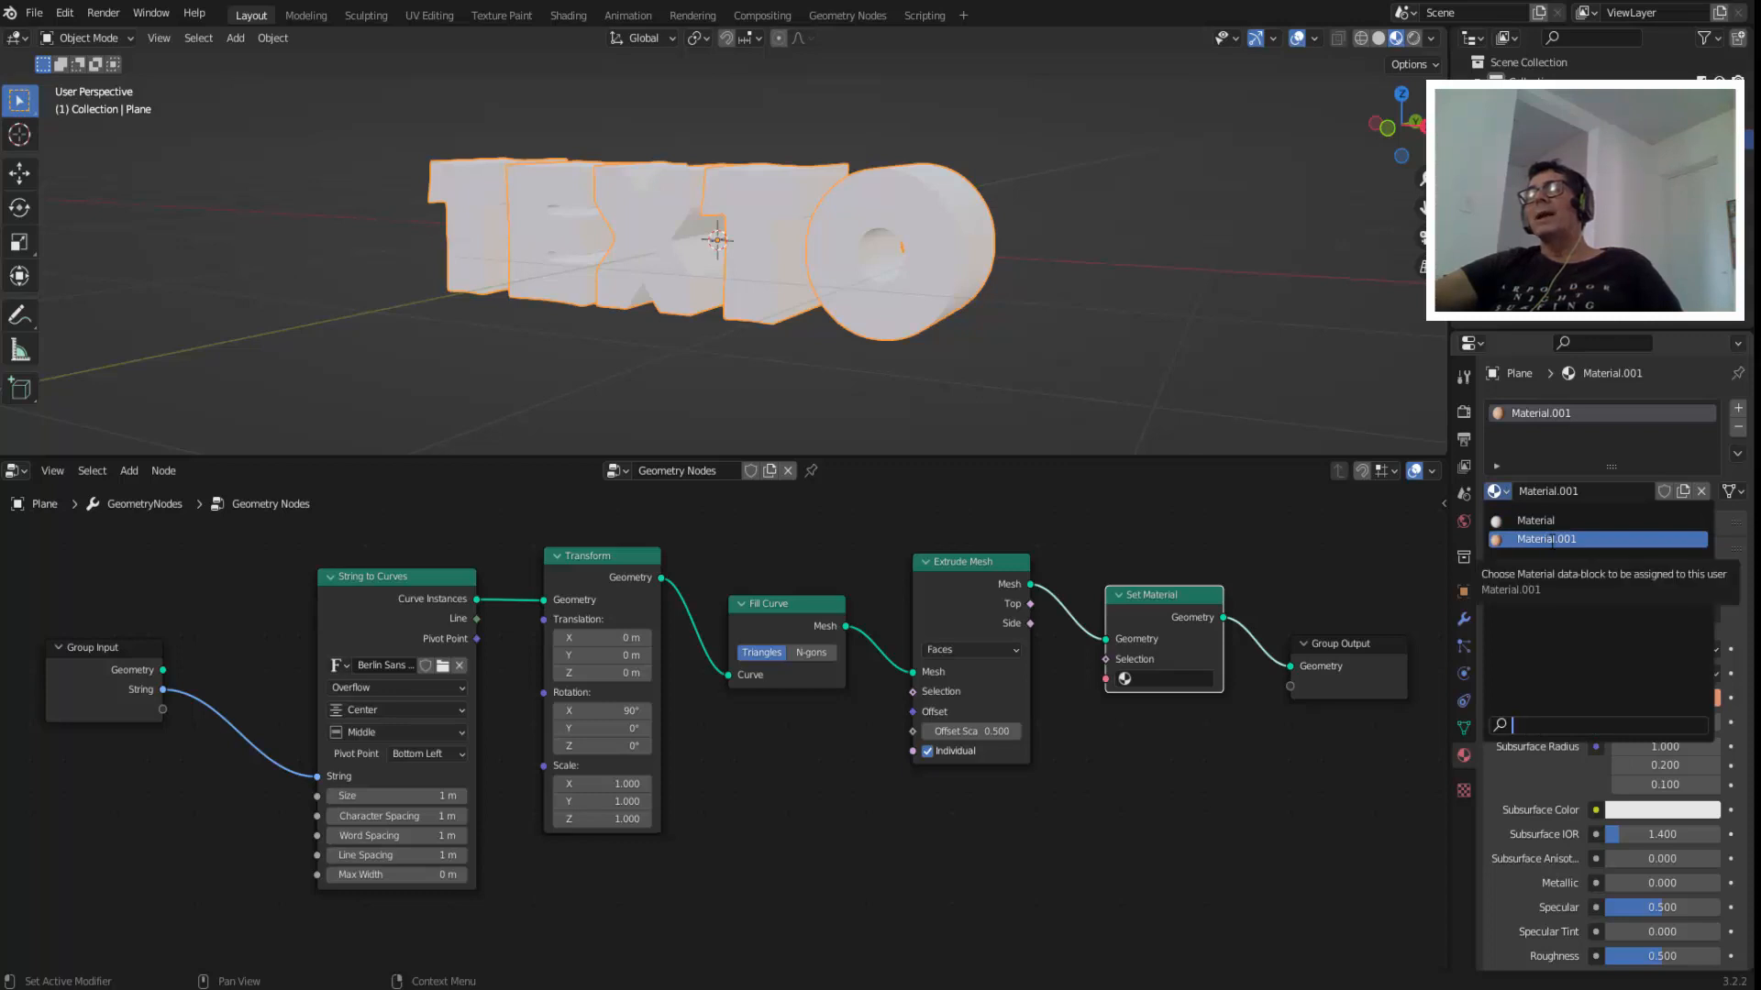
pyautogui.click(1240, 746)
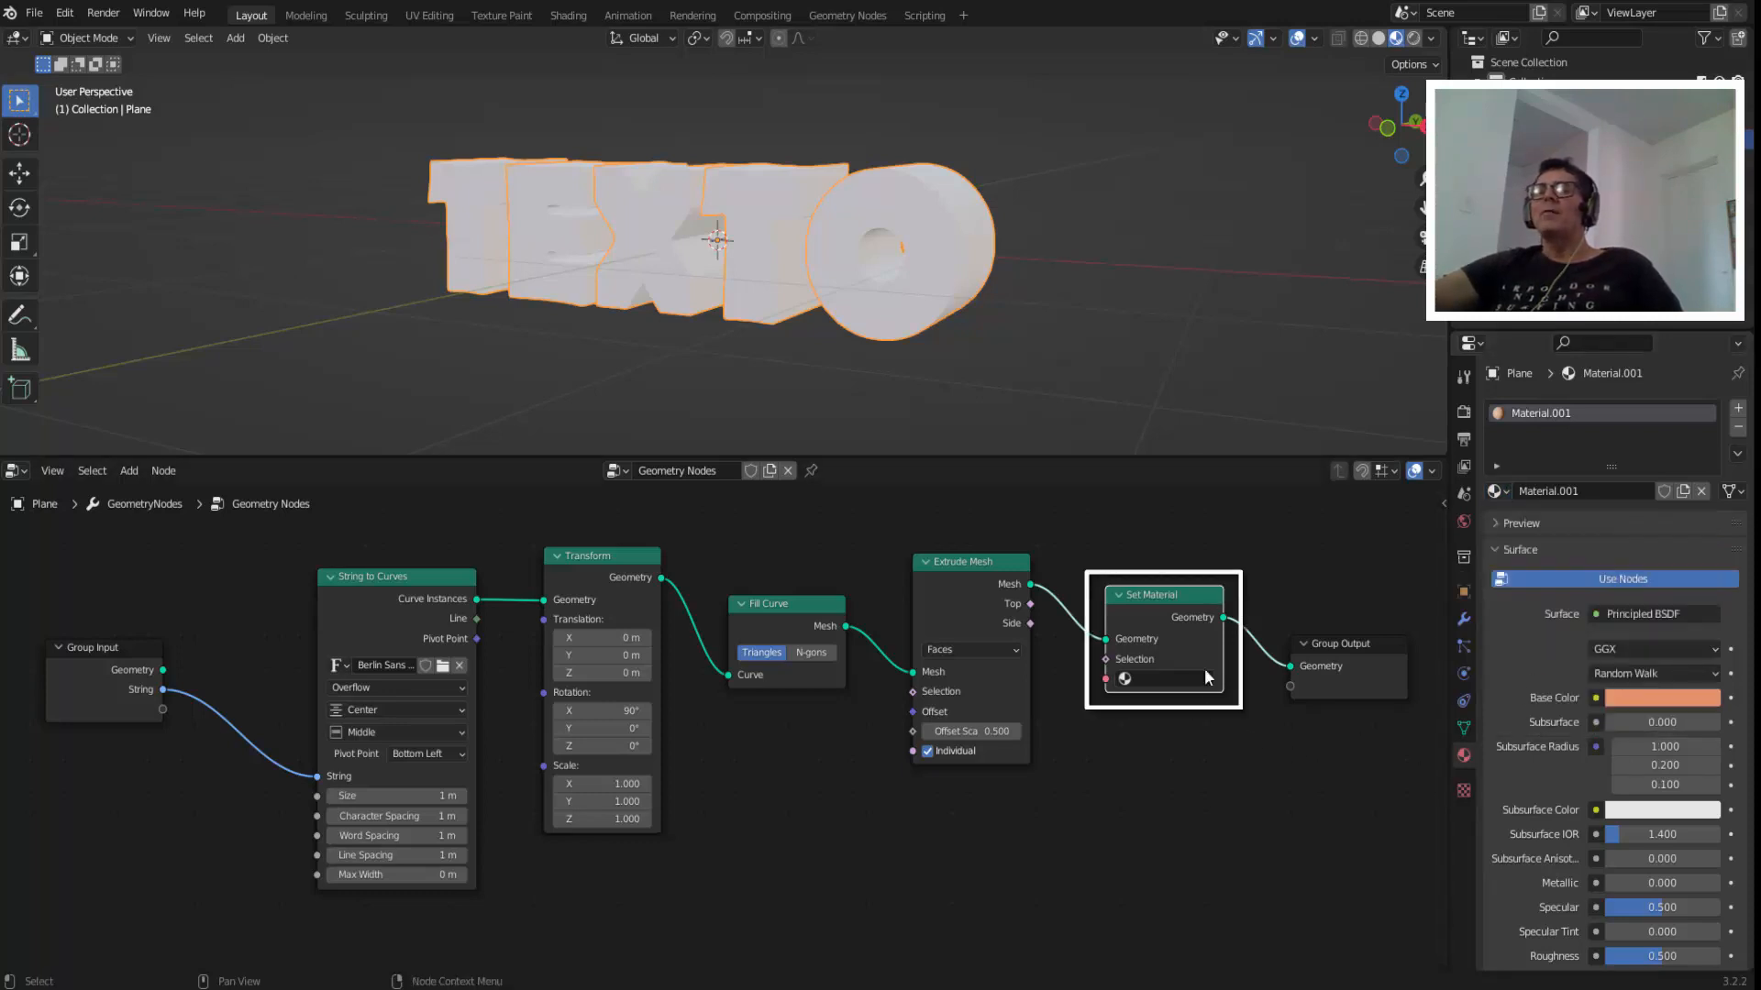
pyautogui.click(1160, 678)
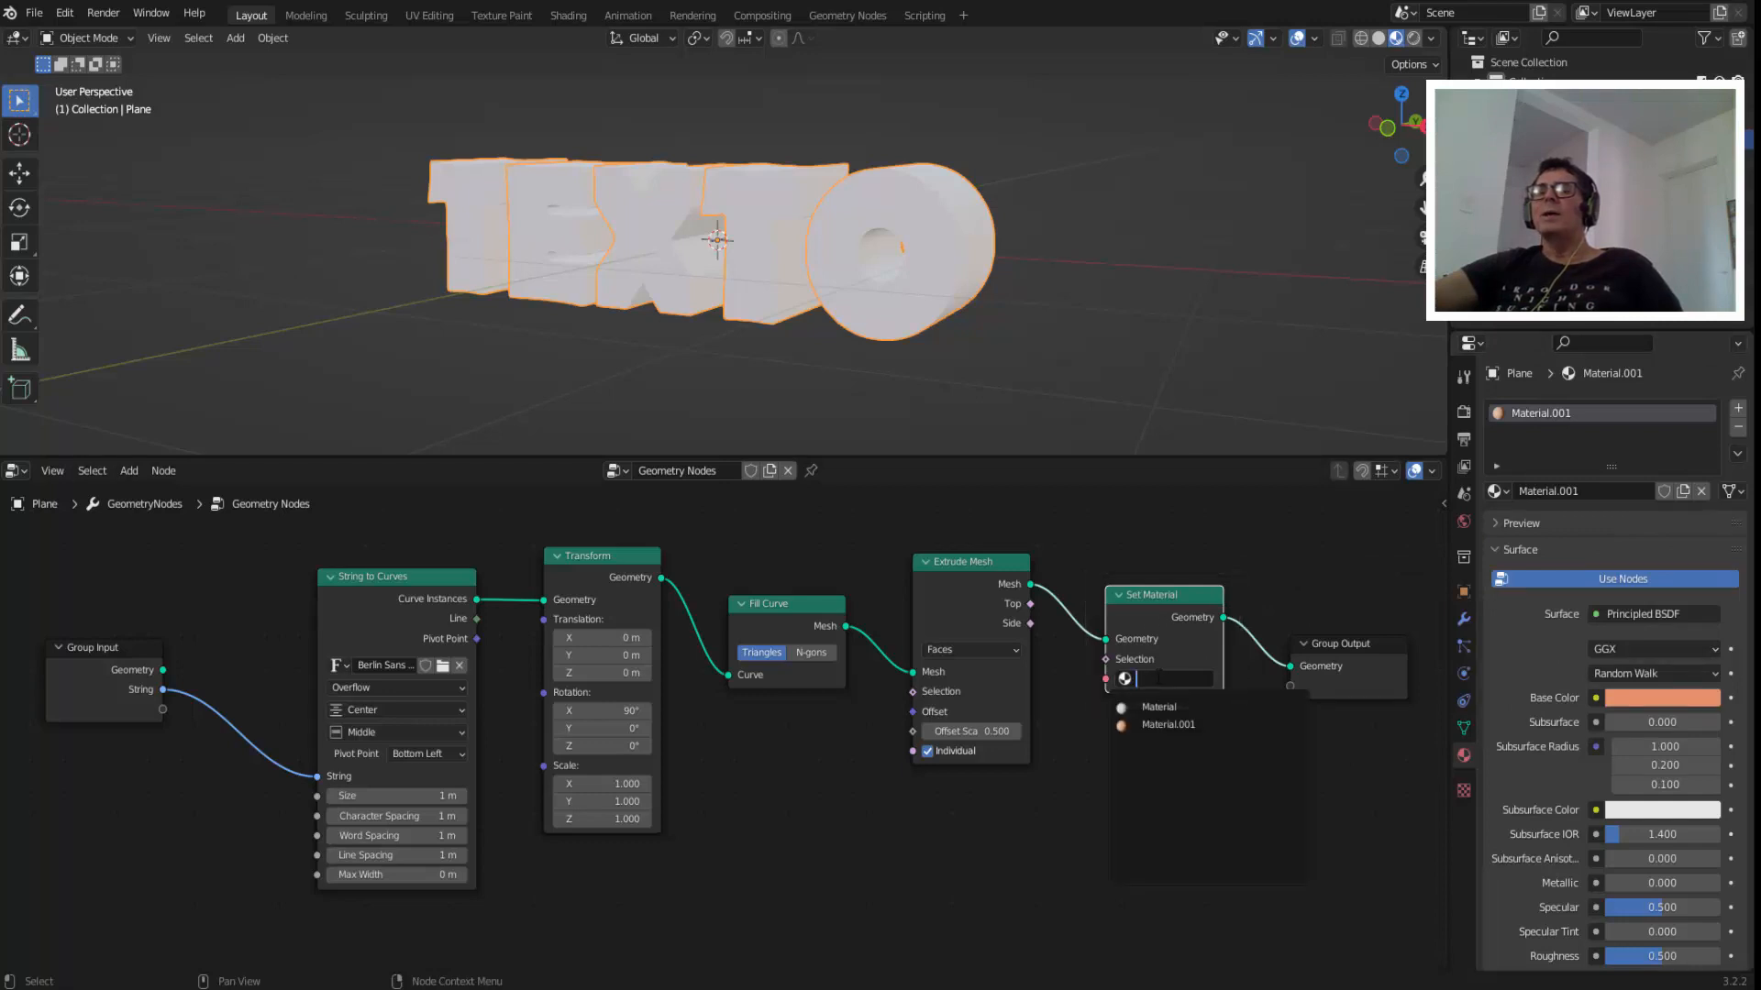
pyautogui.click(1177, 724)
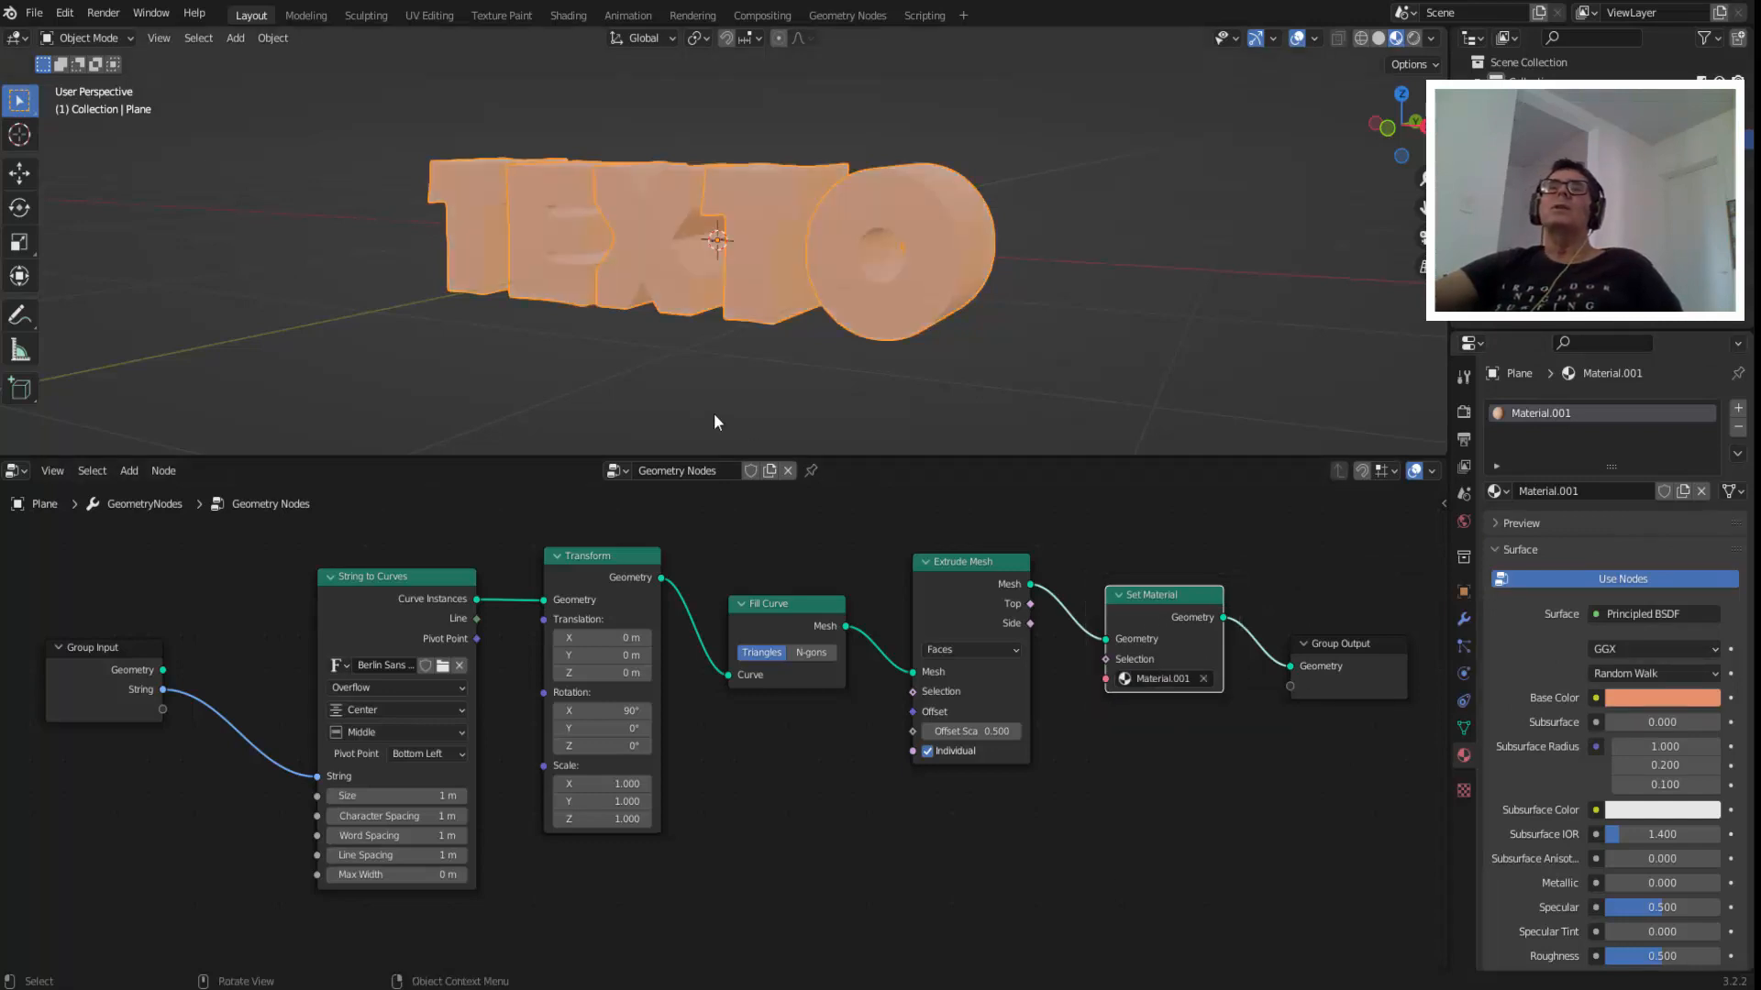
# Change the base color of Material.001 to a deep blue and switch the viewport to Rendered shading.
pyautogui.moveTo(713, 412); pyautogui.dragTo(695, 425, button='middle')
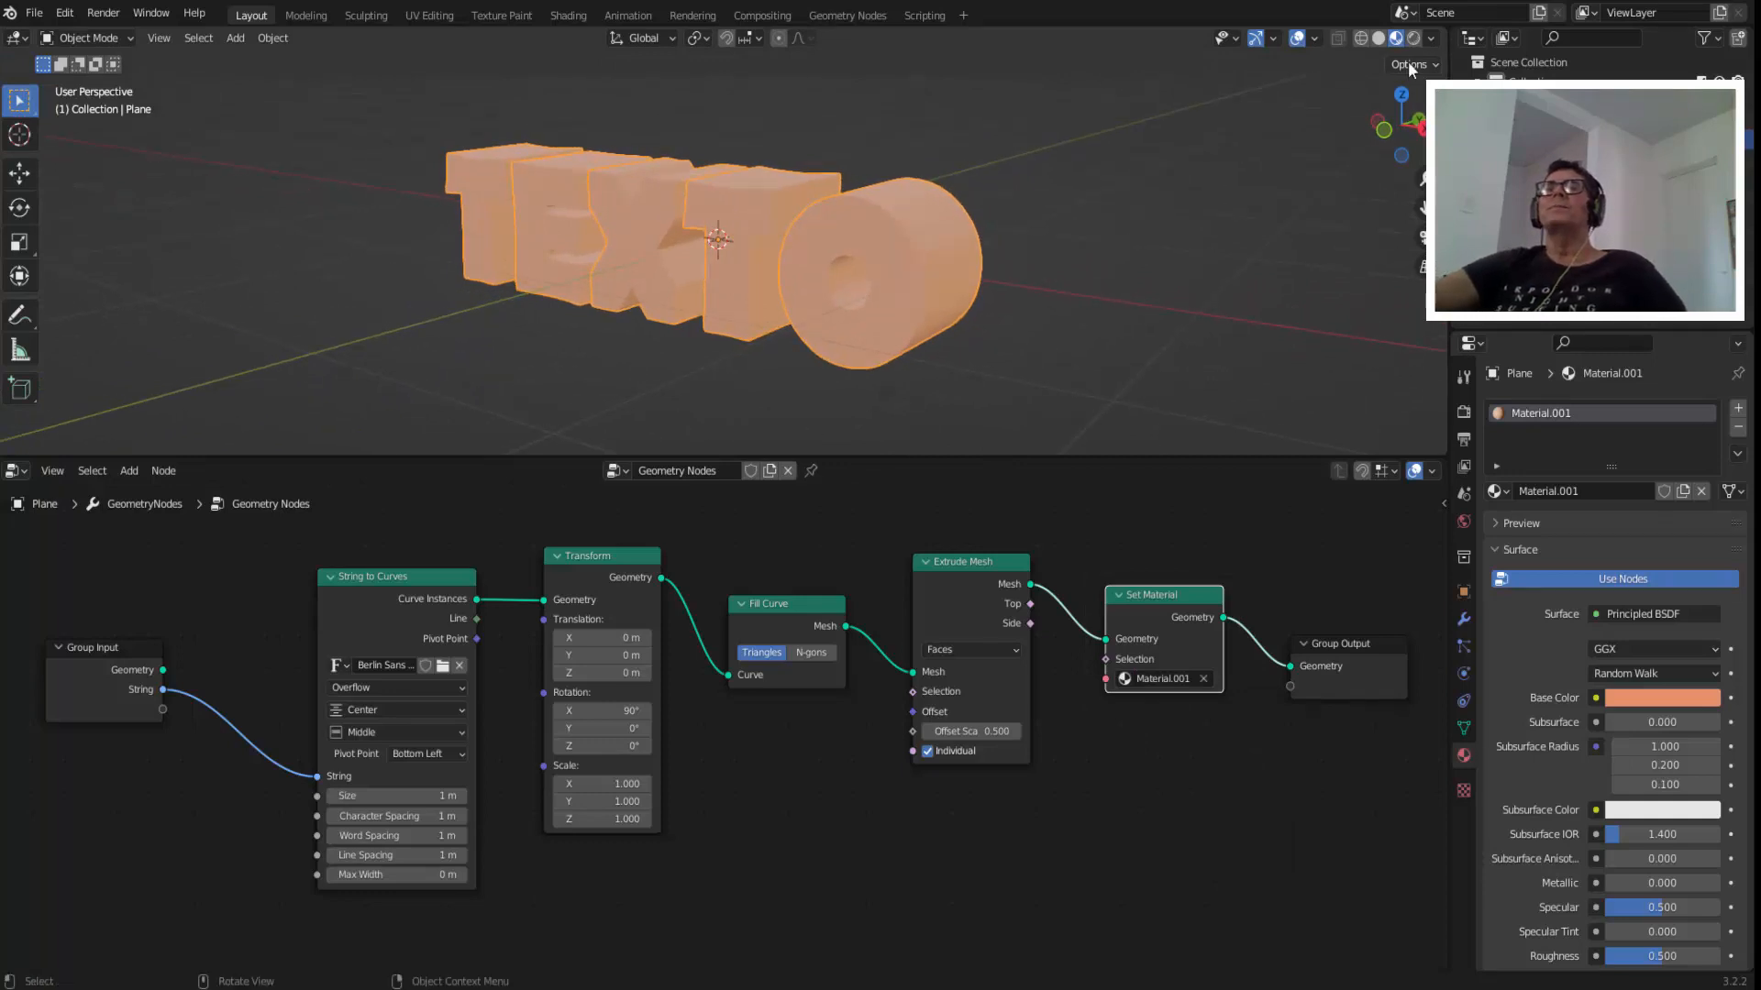
pyautogui.moveTo(946, 217); pyautogui.dragTo(986, 218, button='middle')
pyautogui.click(1653, 699)
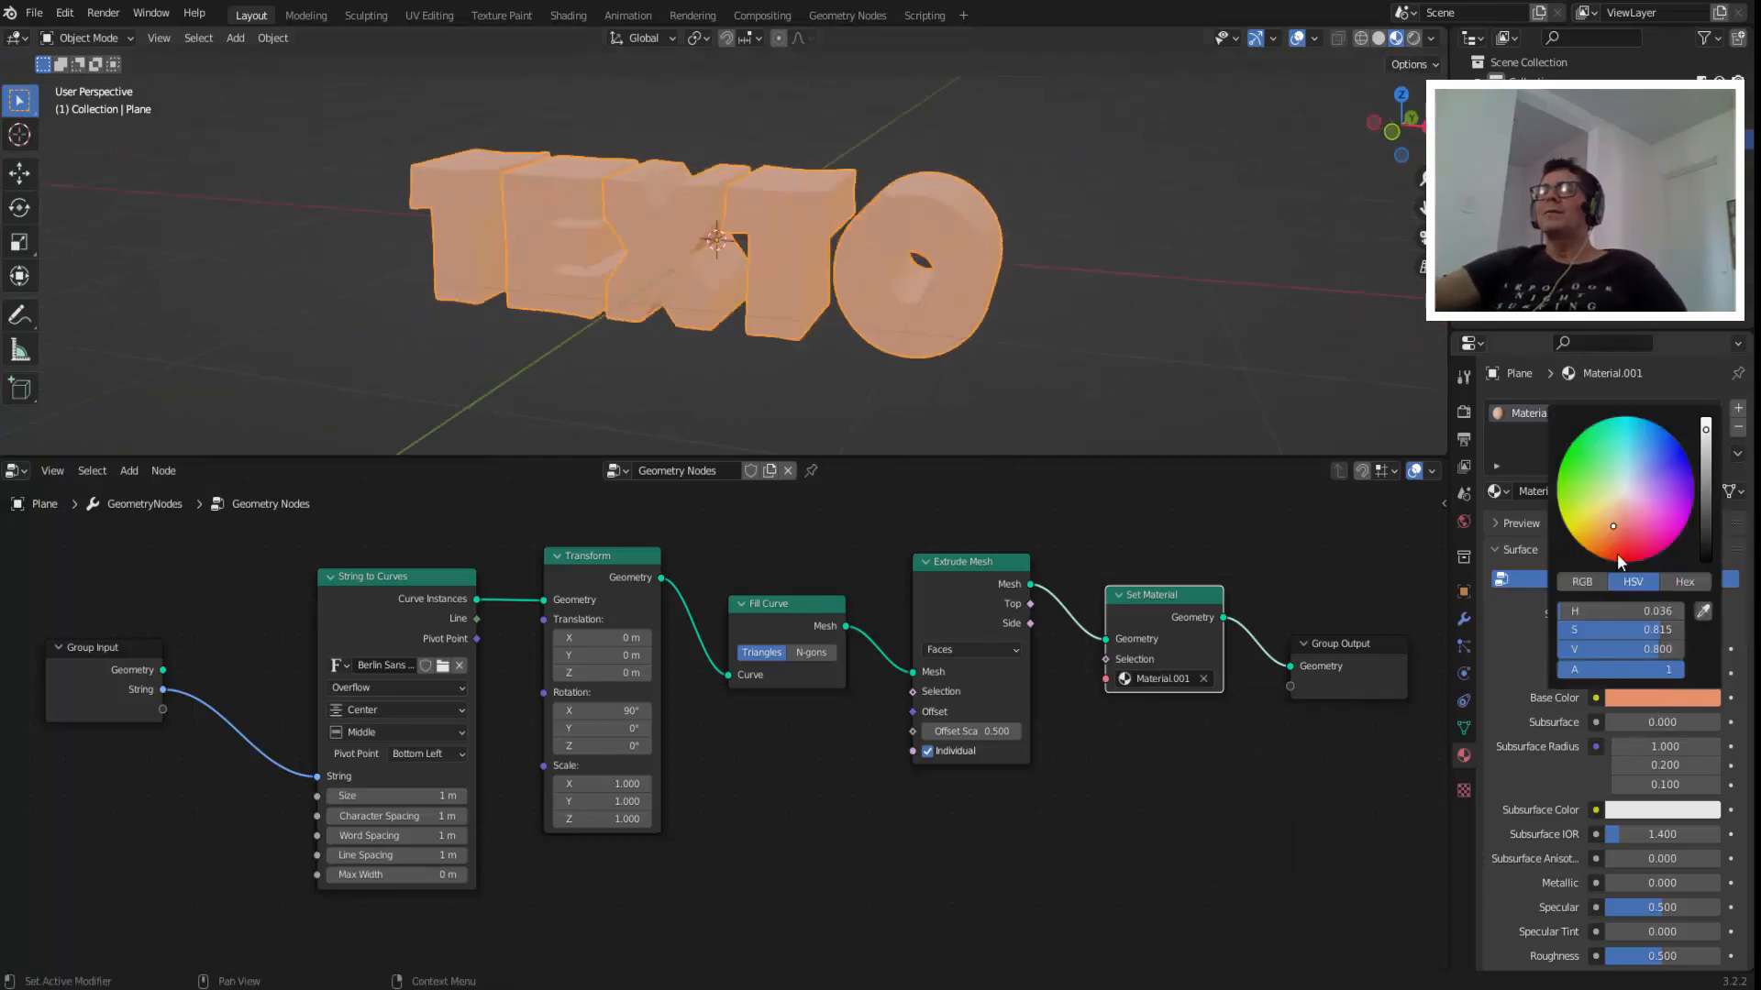
pyautogui.moveTo(1616, 553); pyautogui.dragTo(1681, 465)
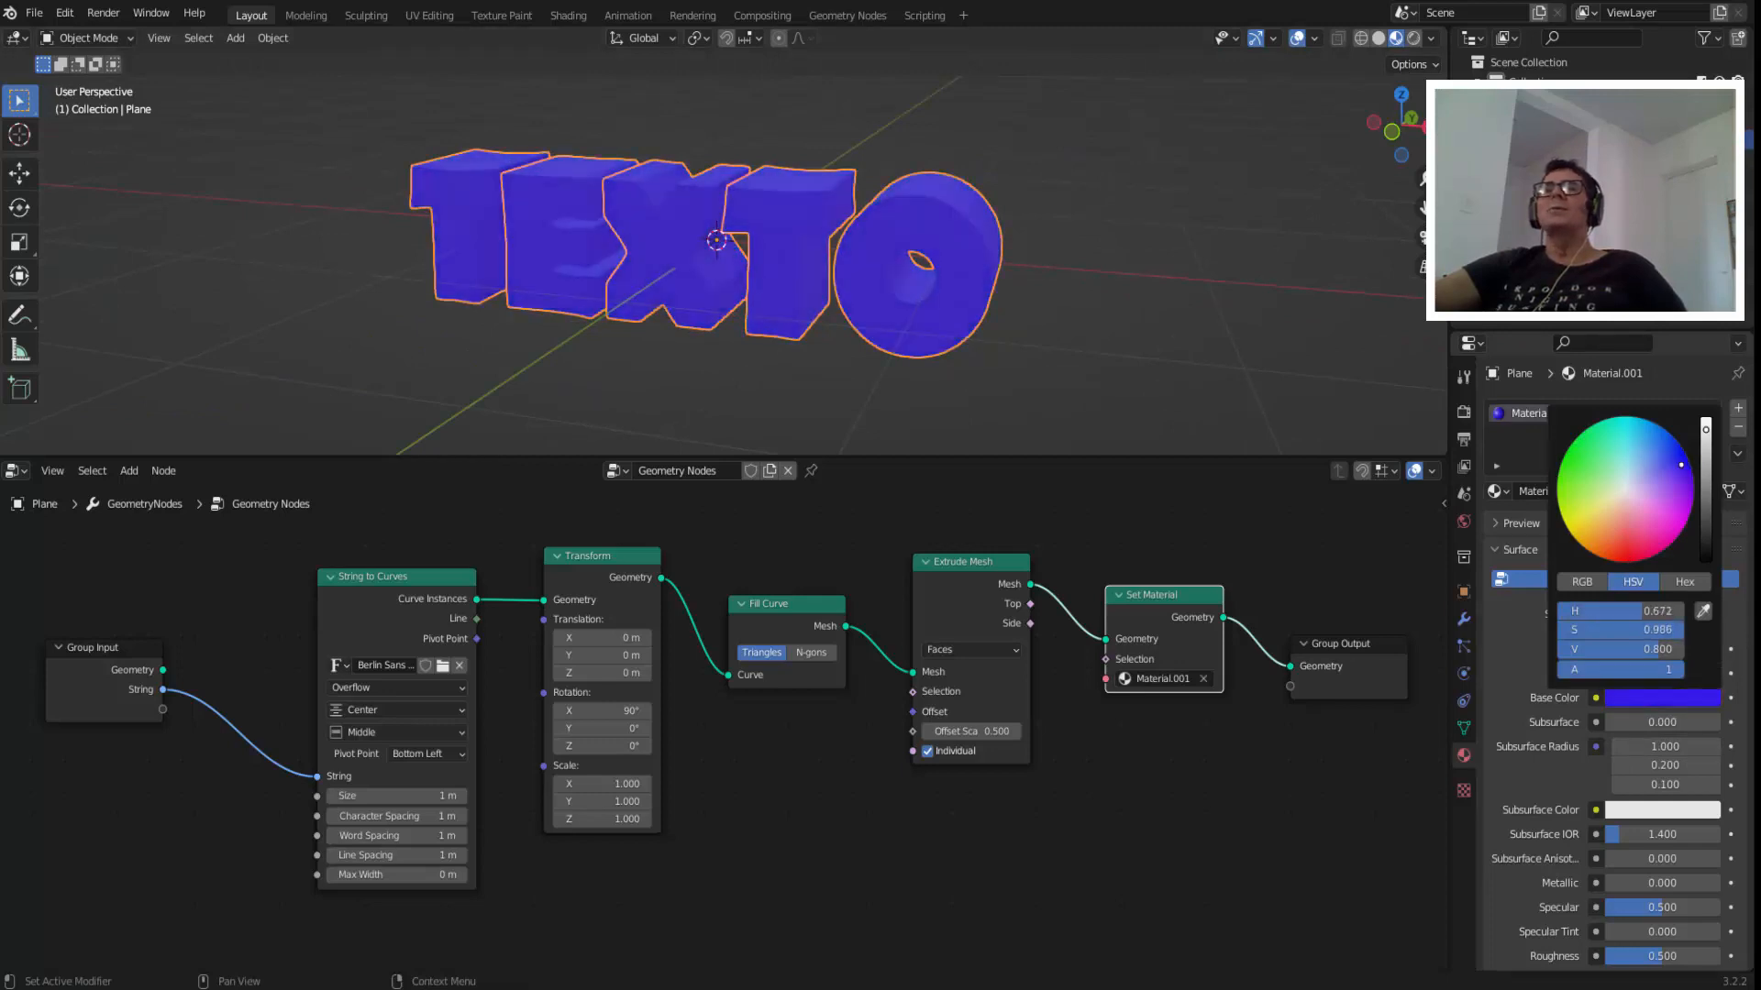
pyautogui.moveTo(1201, 354); pyautogui.dragTo(1181, 345, button='middle')
pyautogui.scroll(-3, 1181, 345)
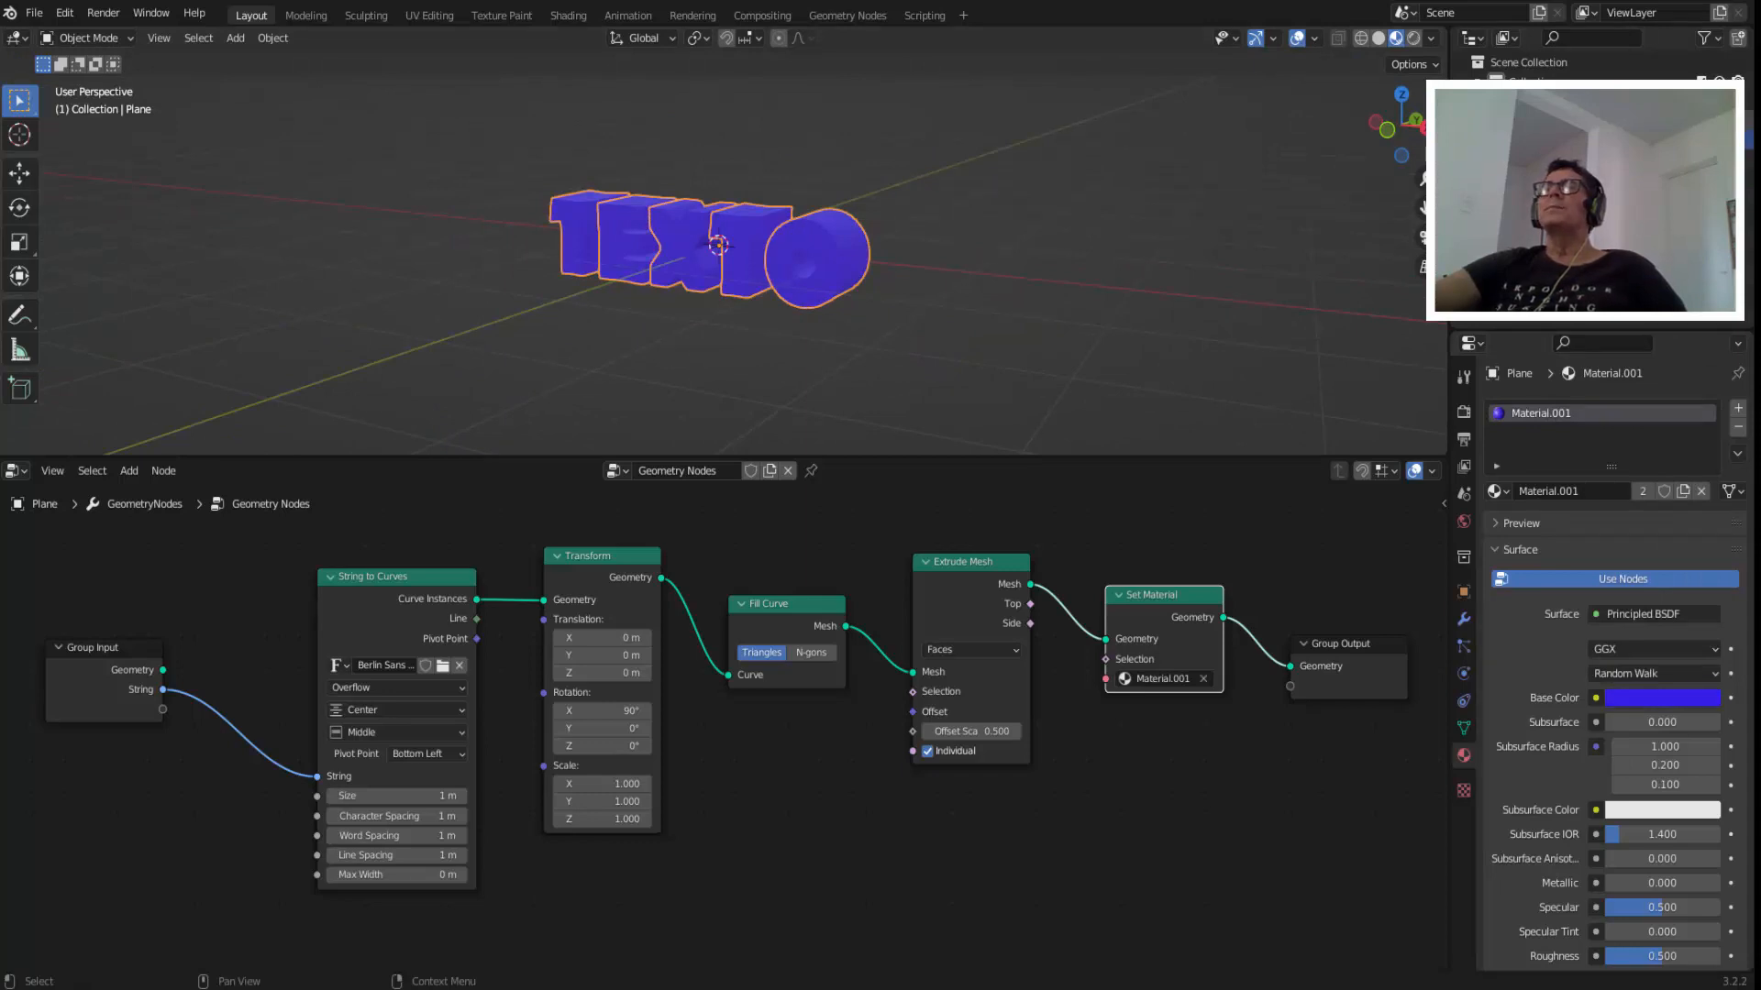
pyautogui.click(1414, 38)
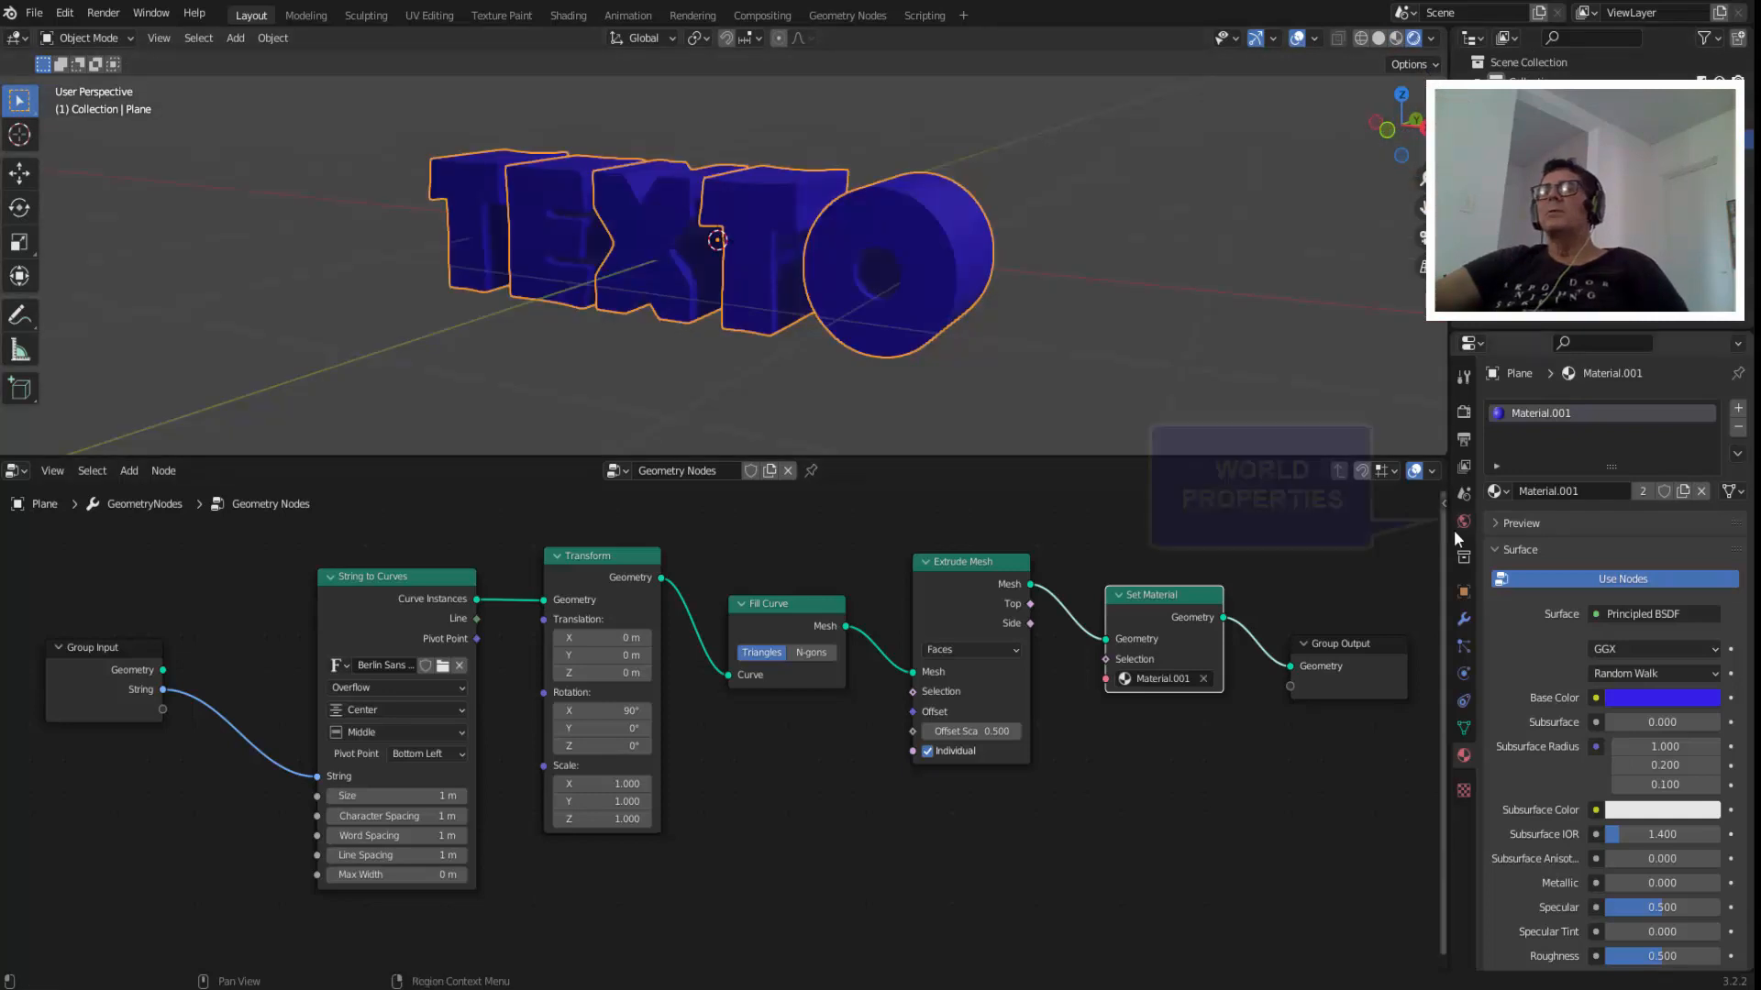
# Set the world background color to an Environment Texture and load blaubeuren_church_square_4k.hdr from the Imagens - HDRI bookmark folder.
pyautogui.click(1463, 523)
pyautogui.click(1596, 540)
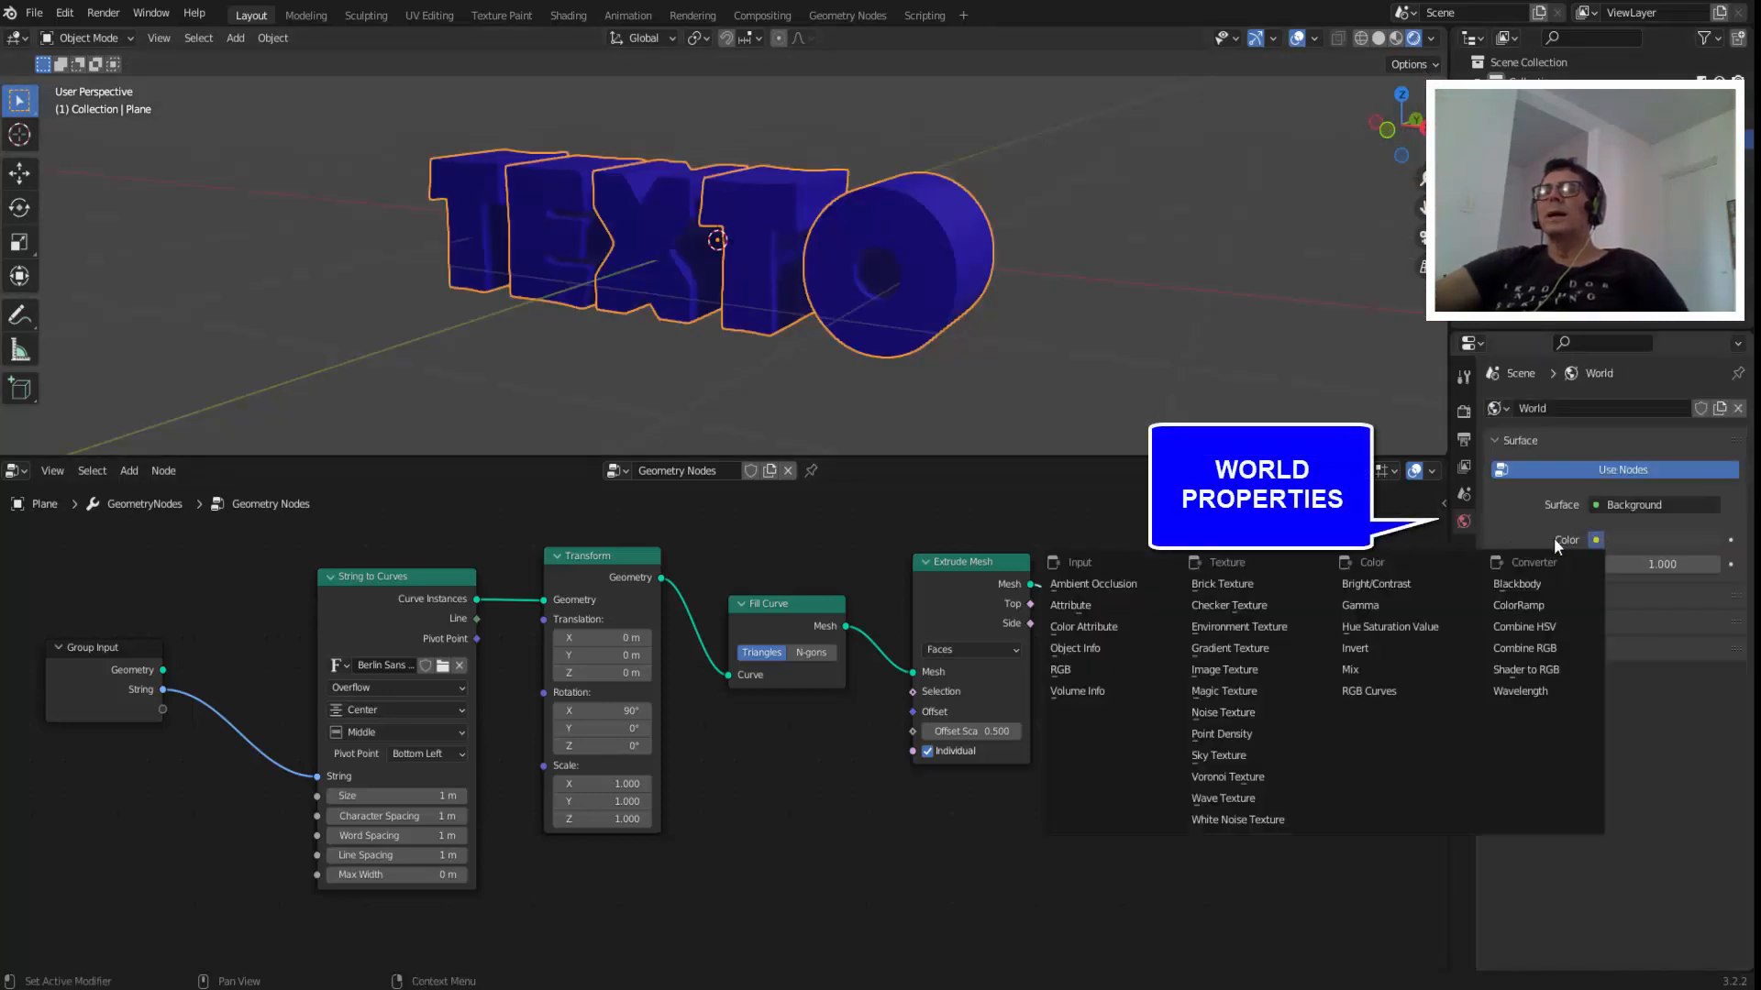
pyautogui.click(1257, 625)
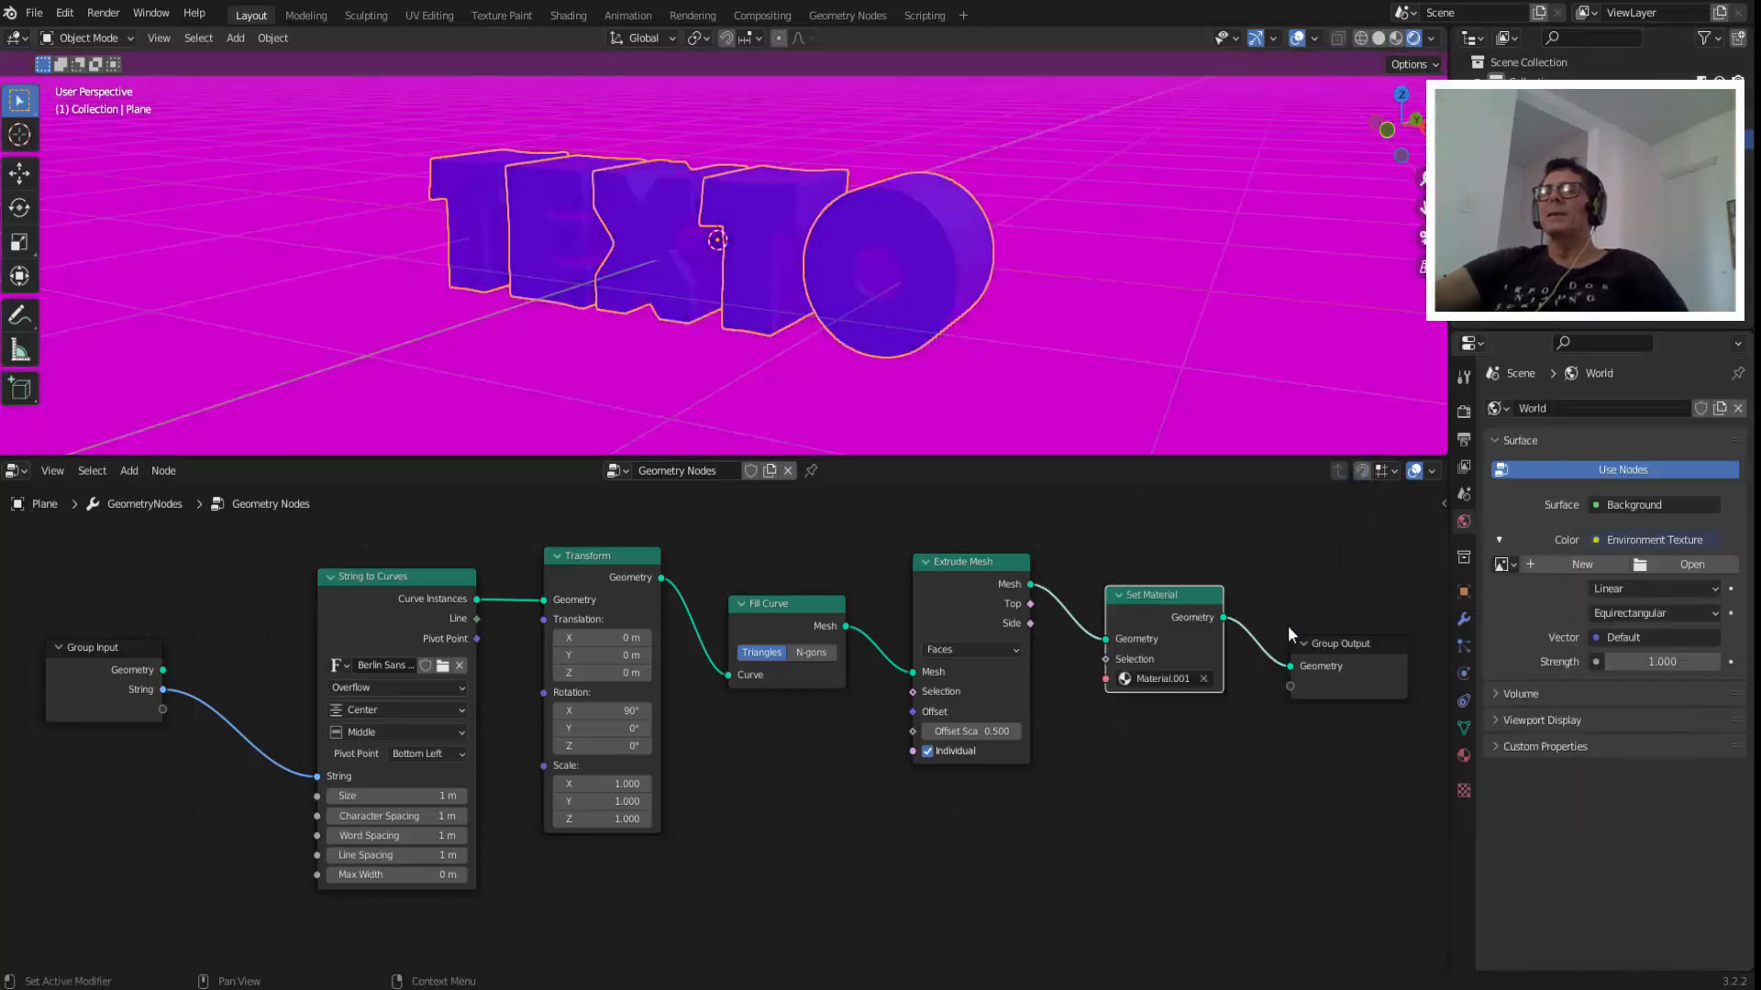
pyautogui.click(1692, 564)
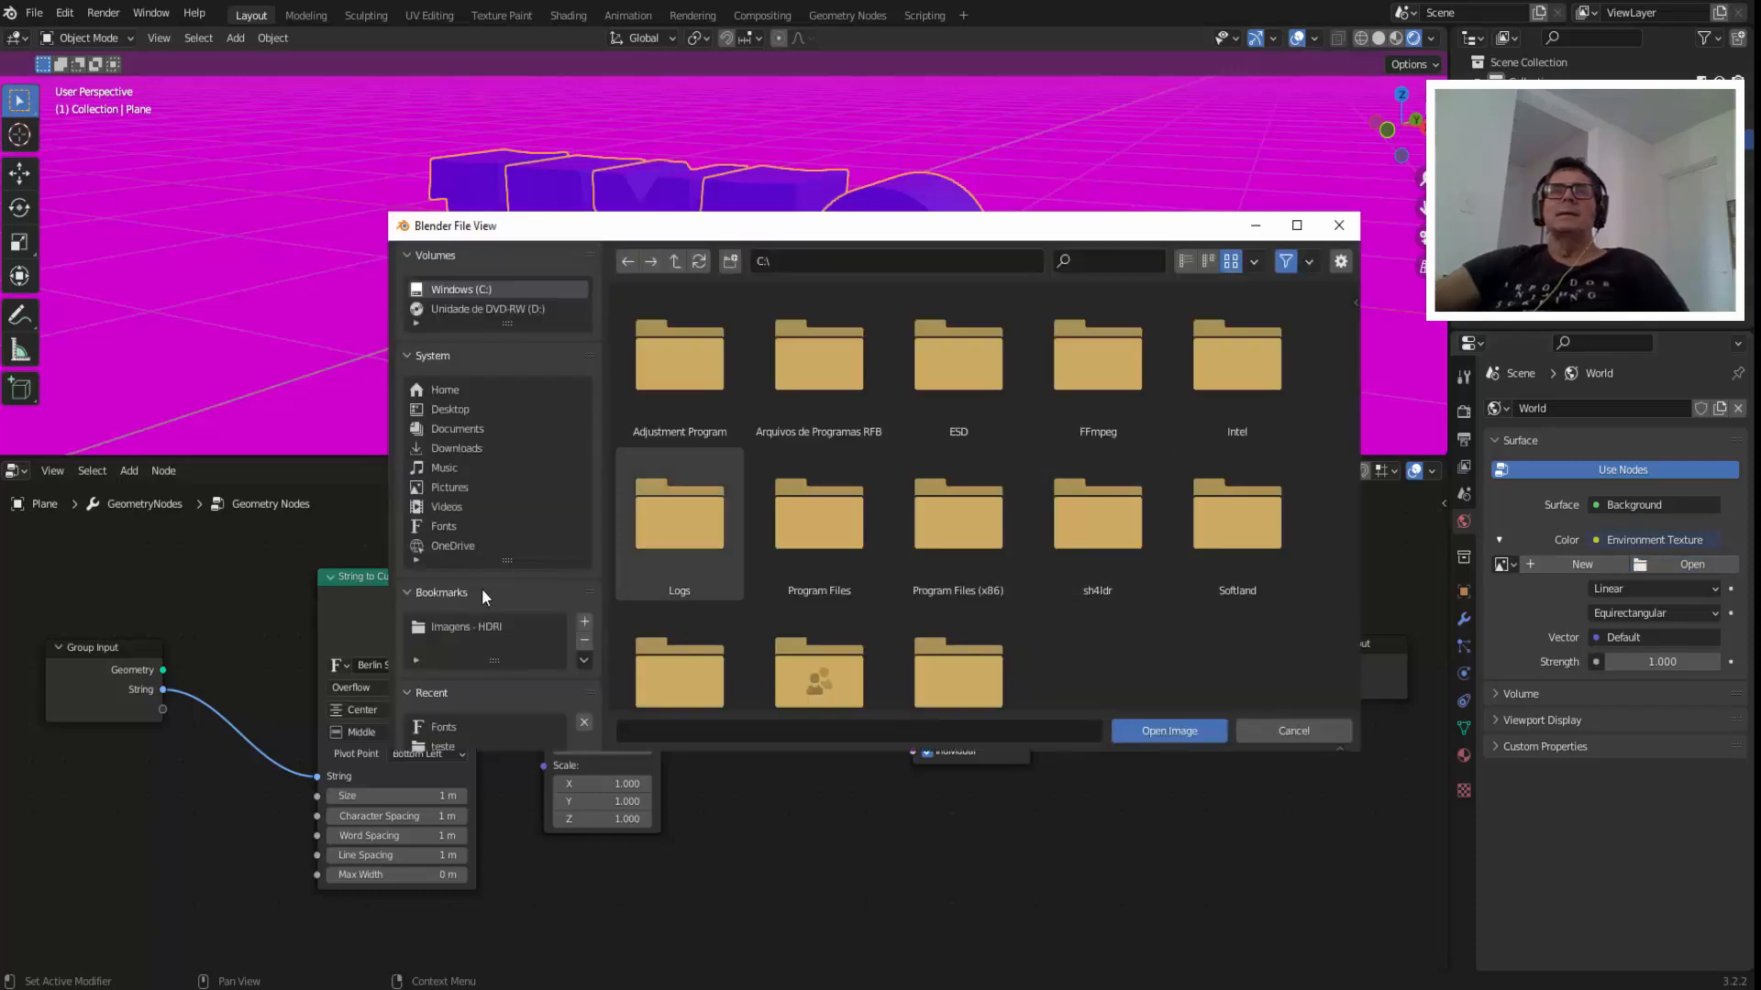
pyautogui.click(487, 626)
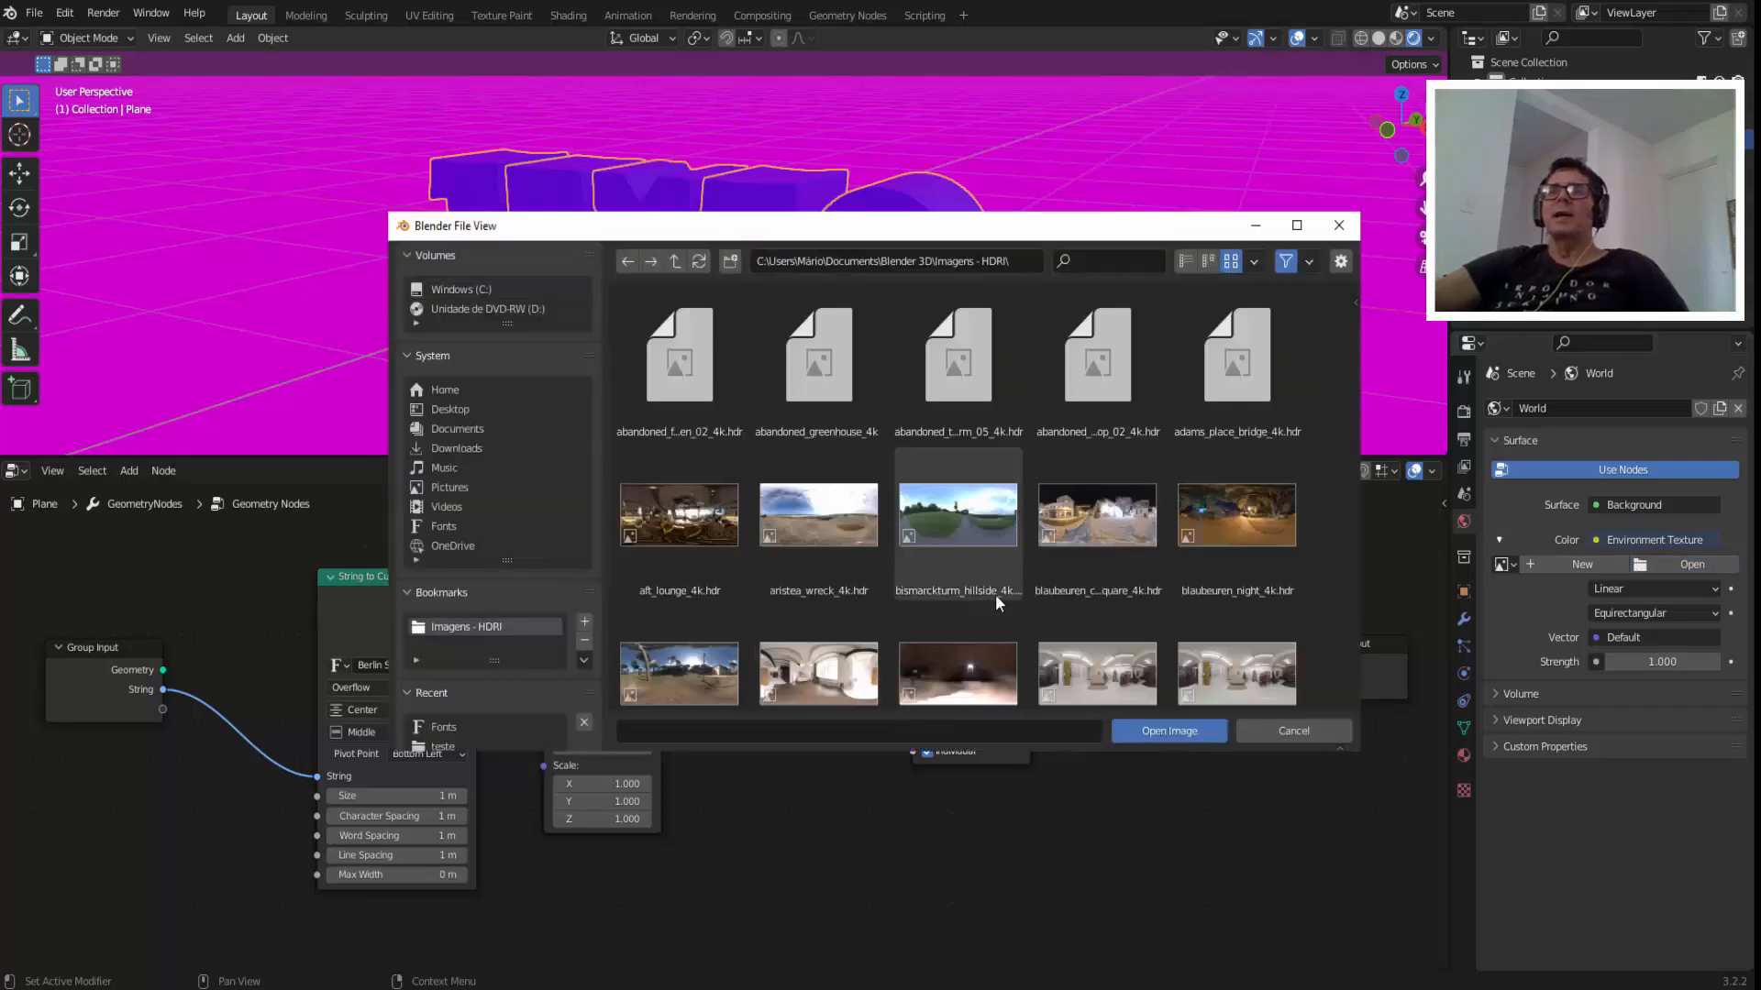
pyautogui.click(1097, 531)
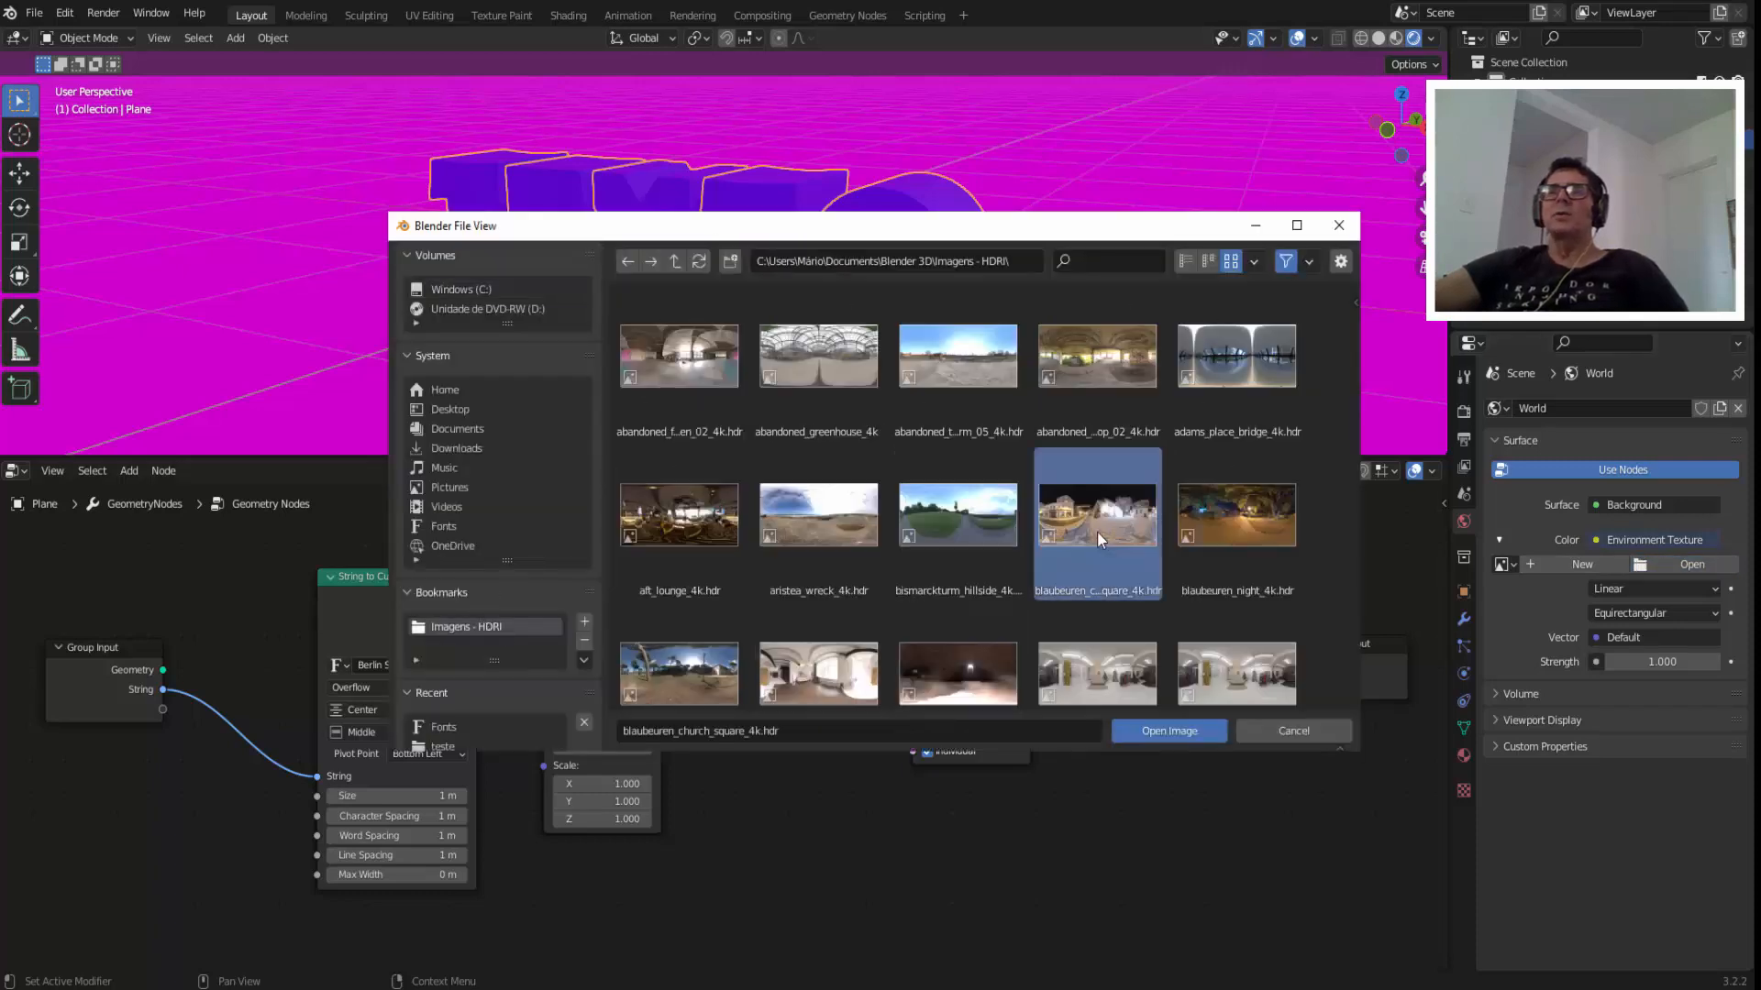
pyautogui.click(1153, 730)
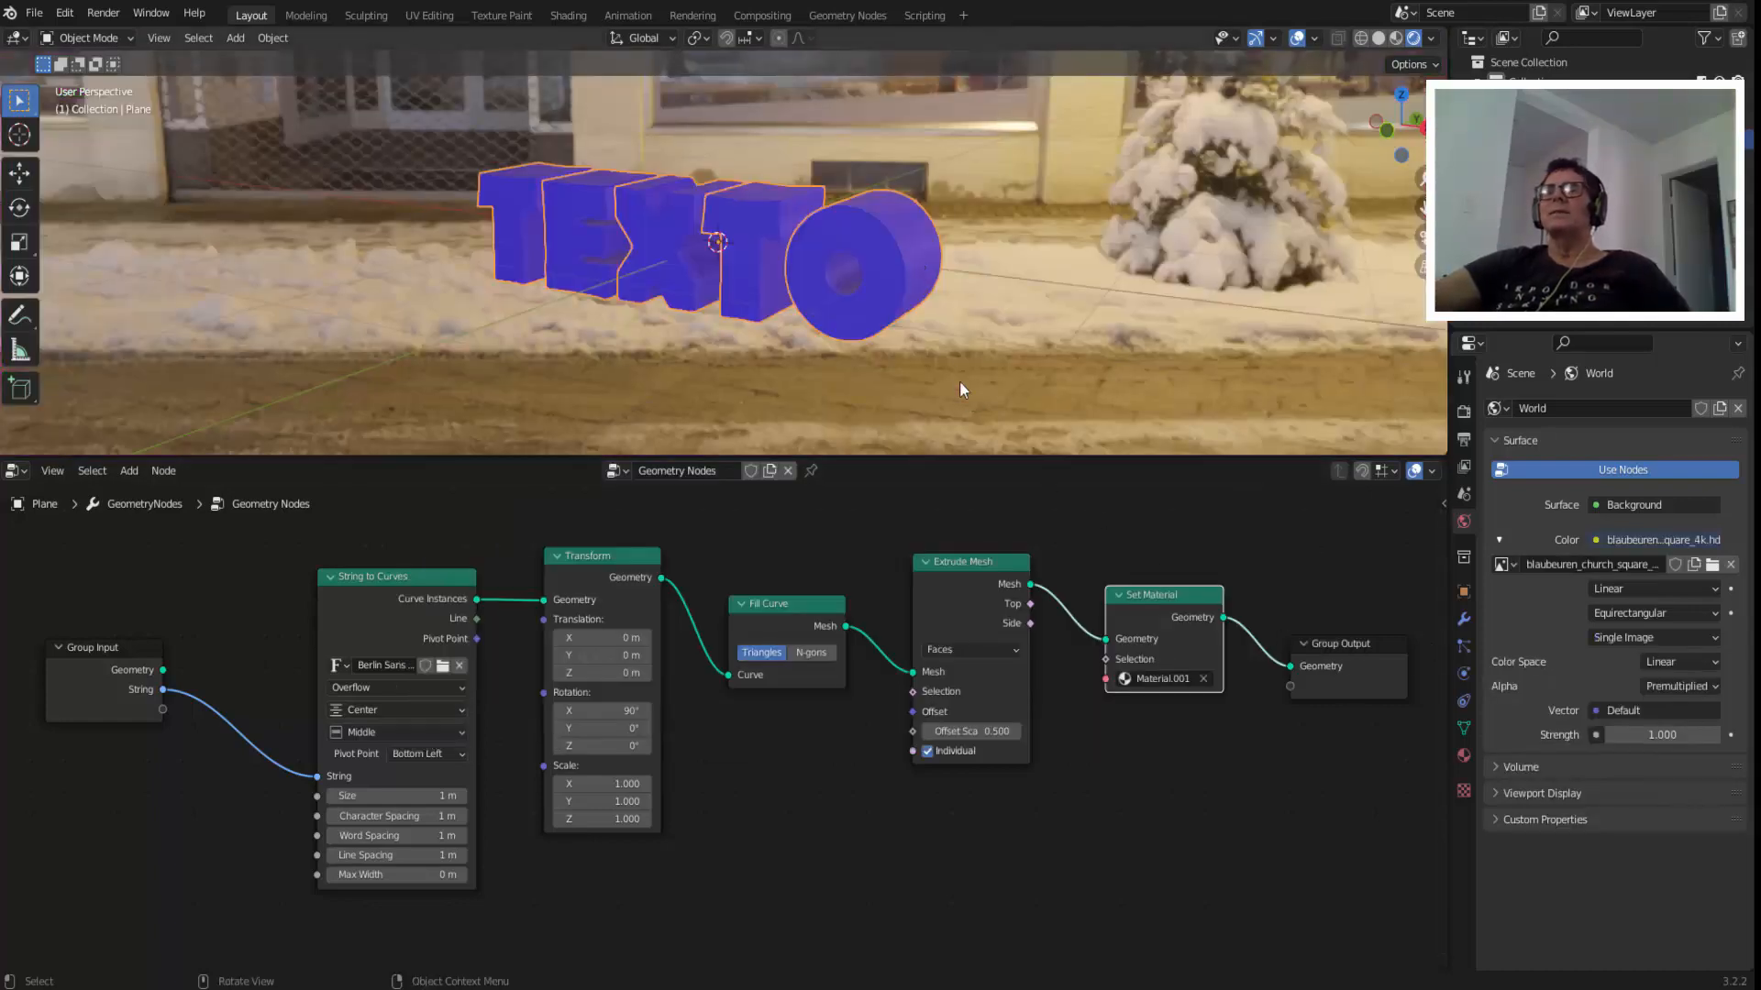
# Adjust Material.001's surface to Specular 0, Roughness about 0.169 and Metallic about 0.559.
pyautogui.click(1463, 756)
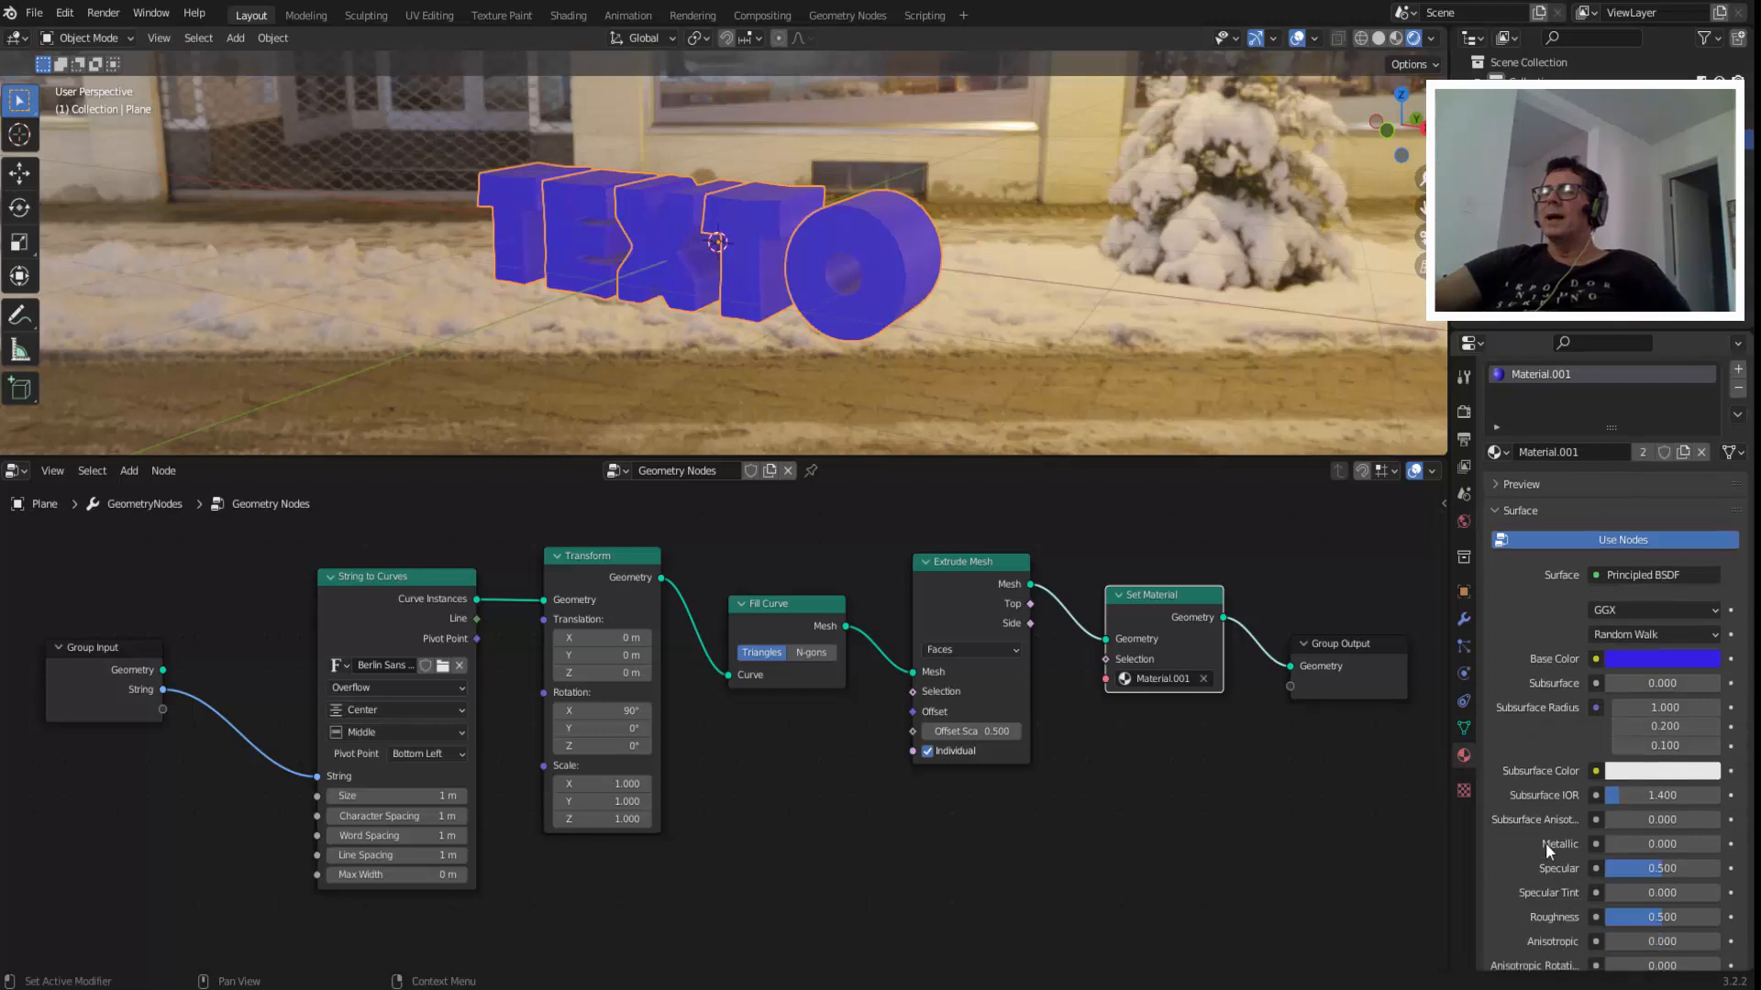
pyautogui.scroll(-2, 1544, 843)
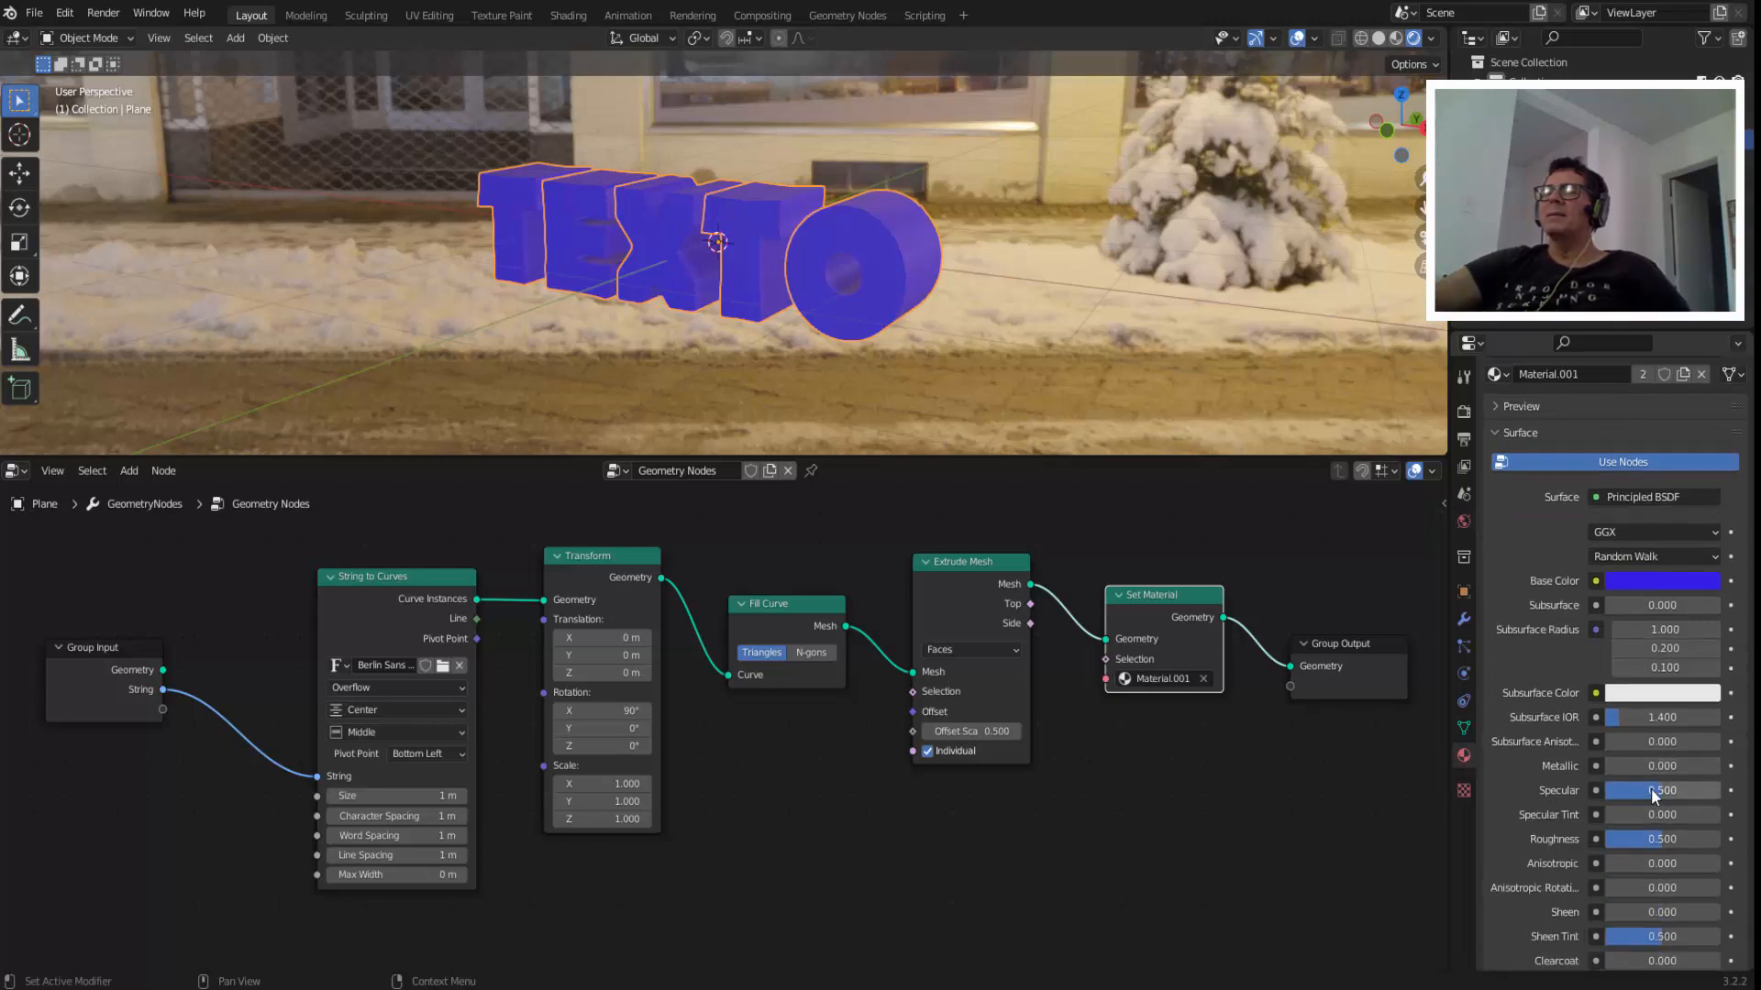
pyautogui.moveTo(1650, 789); pyautogui.dragTo(1600, 790)
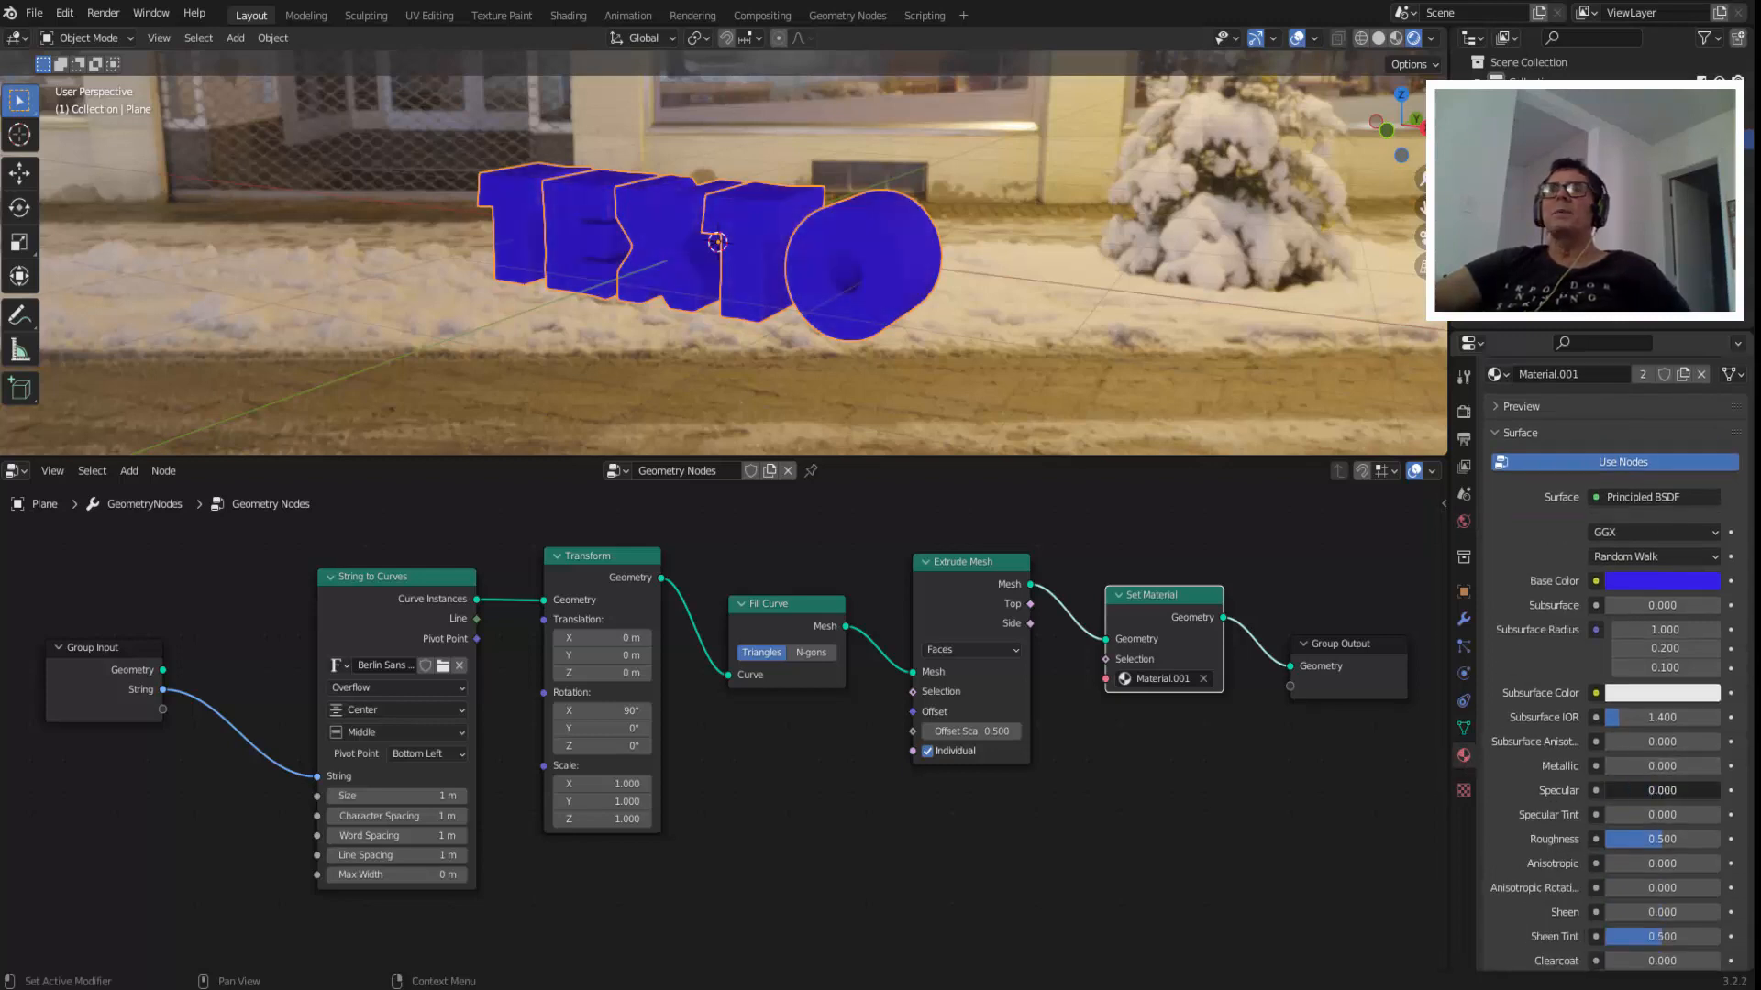
pyautogui.click(1641, 840)
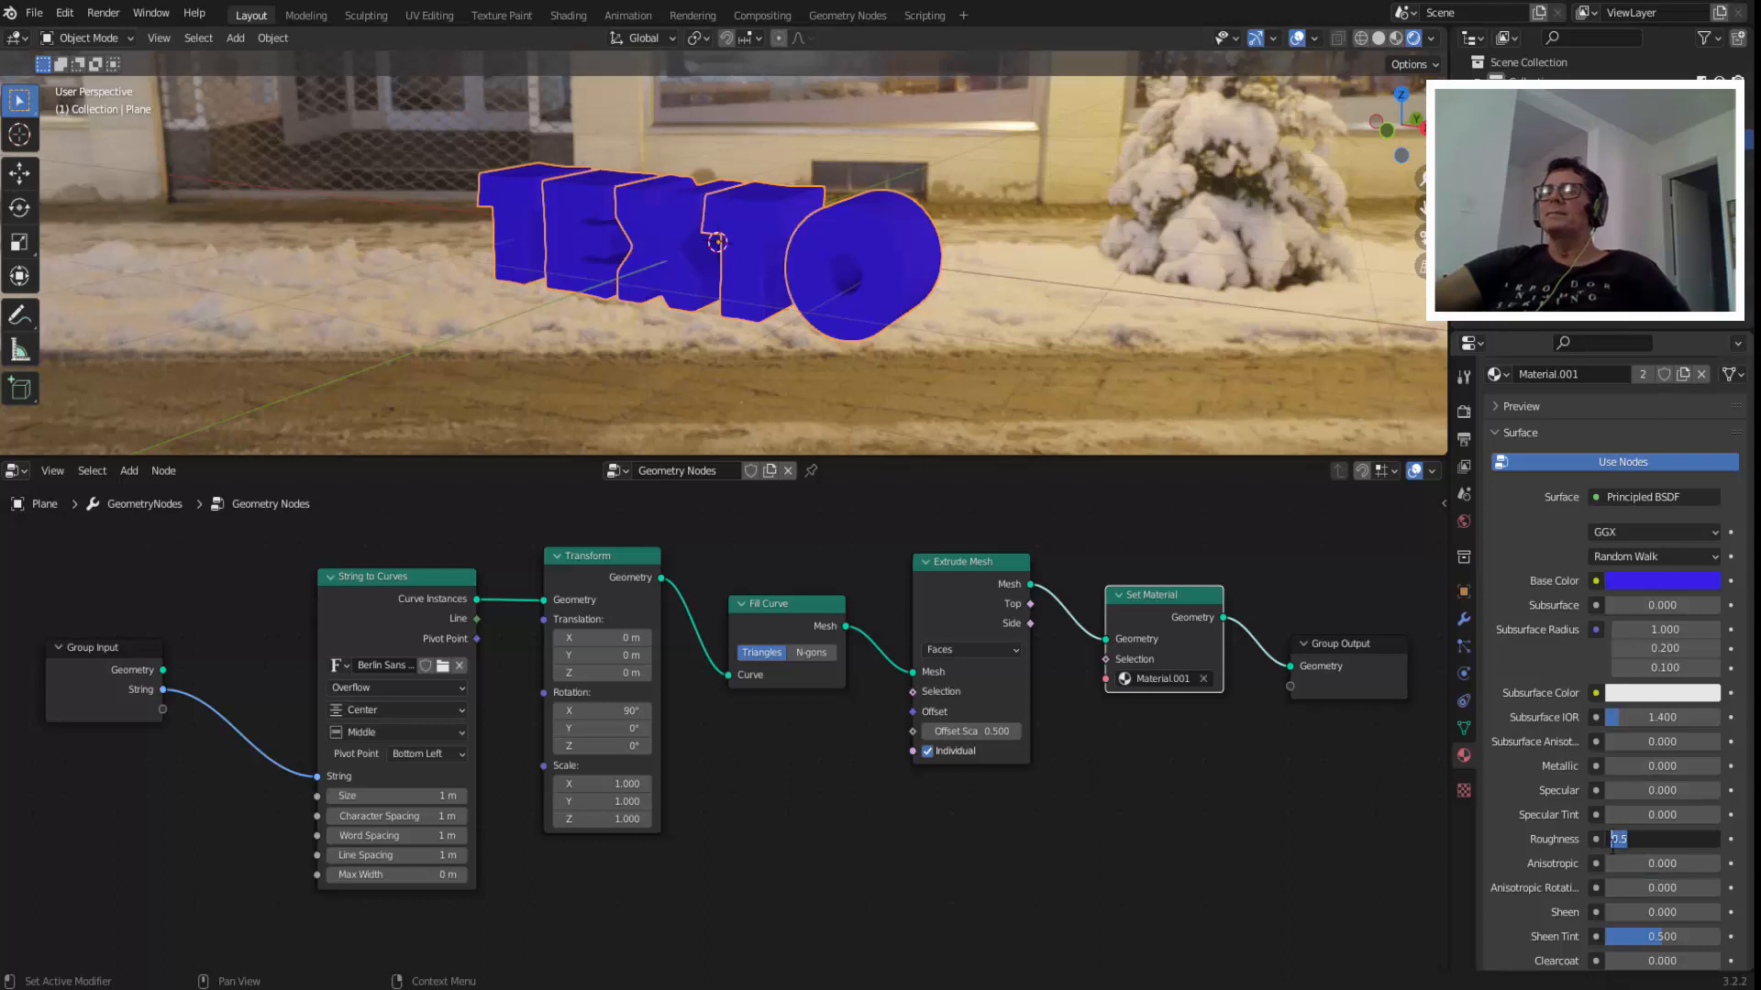
pyautogui.moveTo(1612, 842); pyautogui.dragTo(1574, 841)
pyautogui.scroll(3, 872, 290)
pyautogui.scroll(-1, 872, 290)
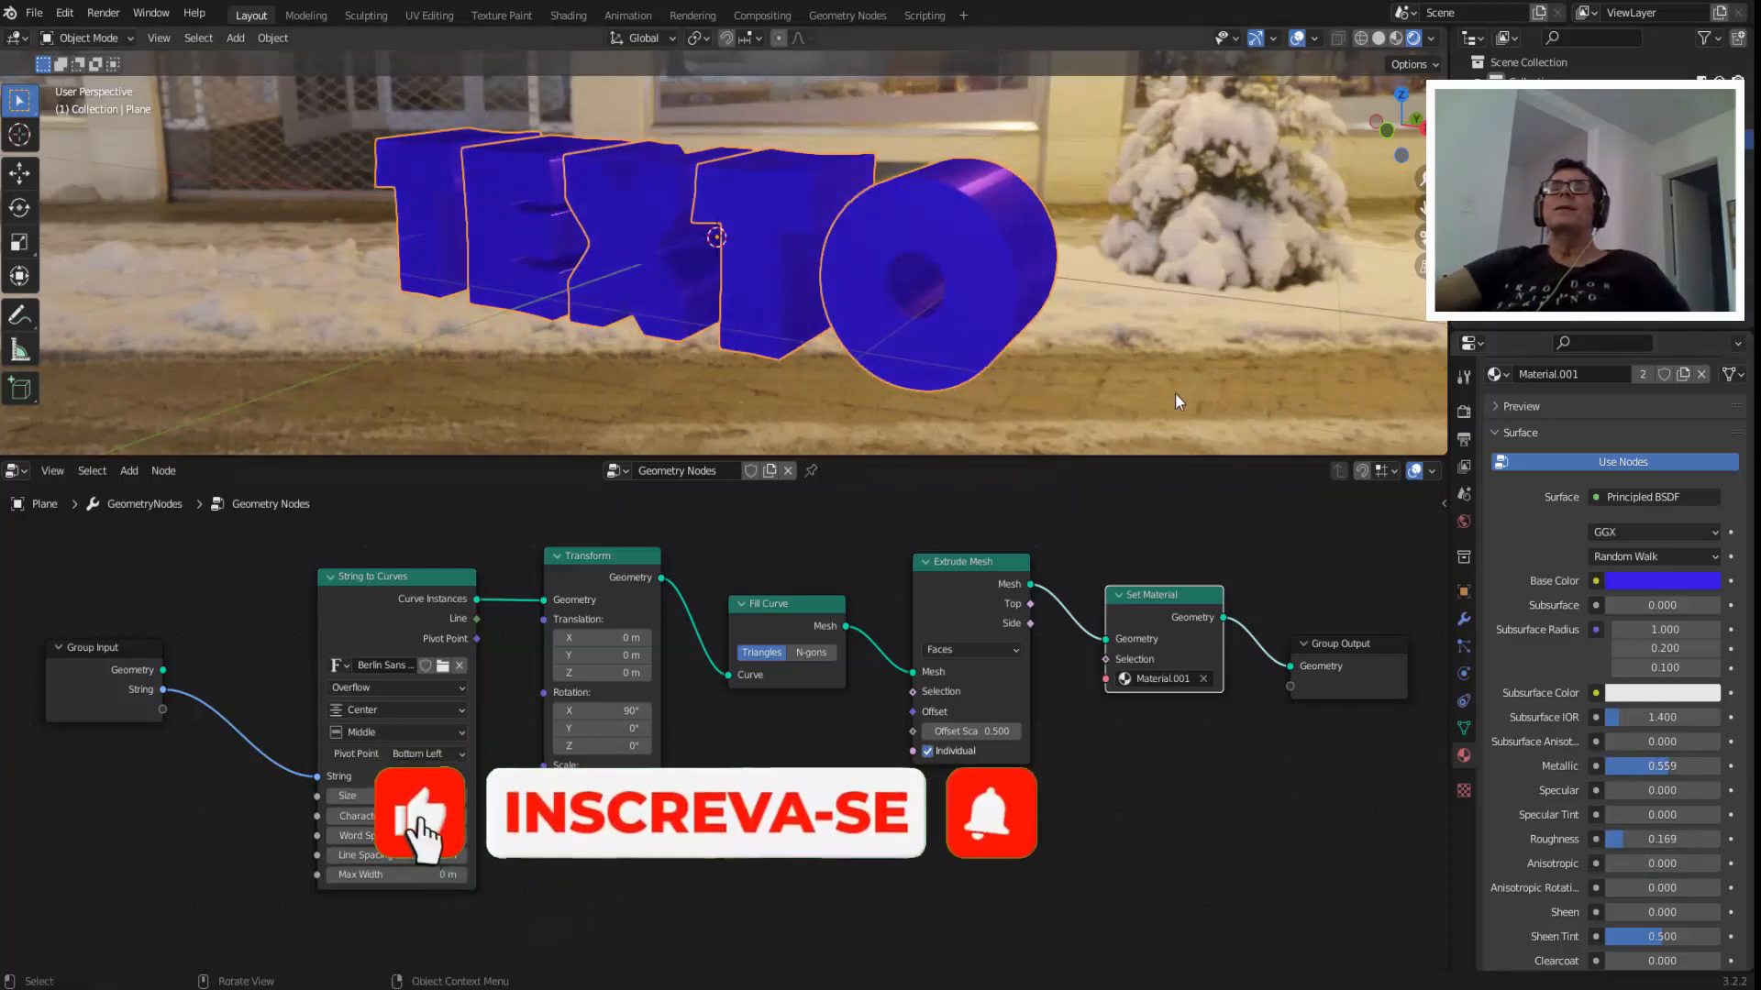
pyautogui.moveTo(1178, 402); pyautogui.dragTo(1120, 356, button='middle')
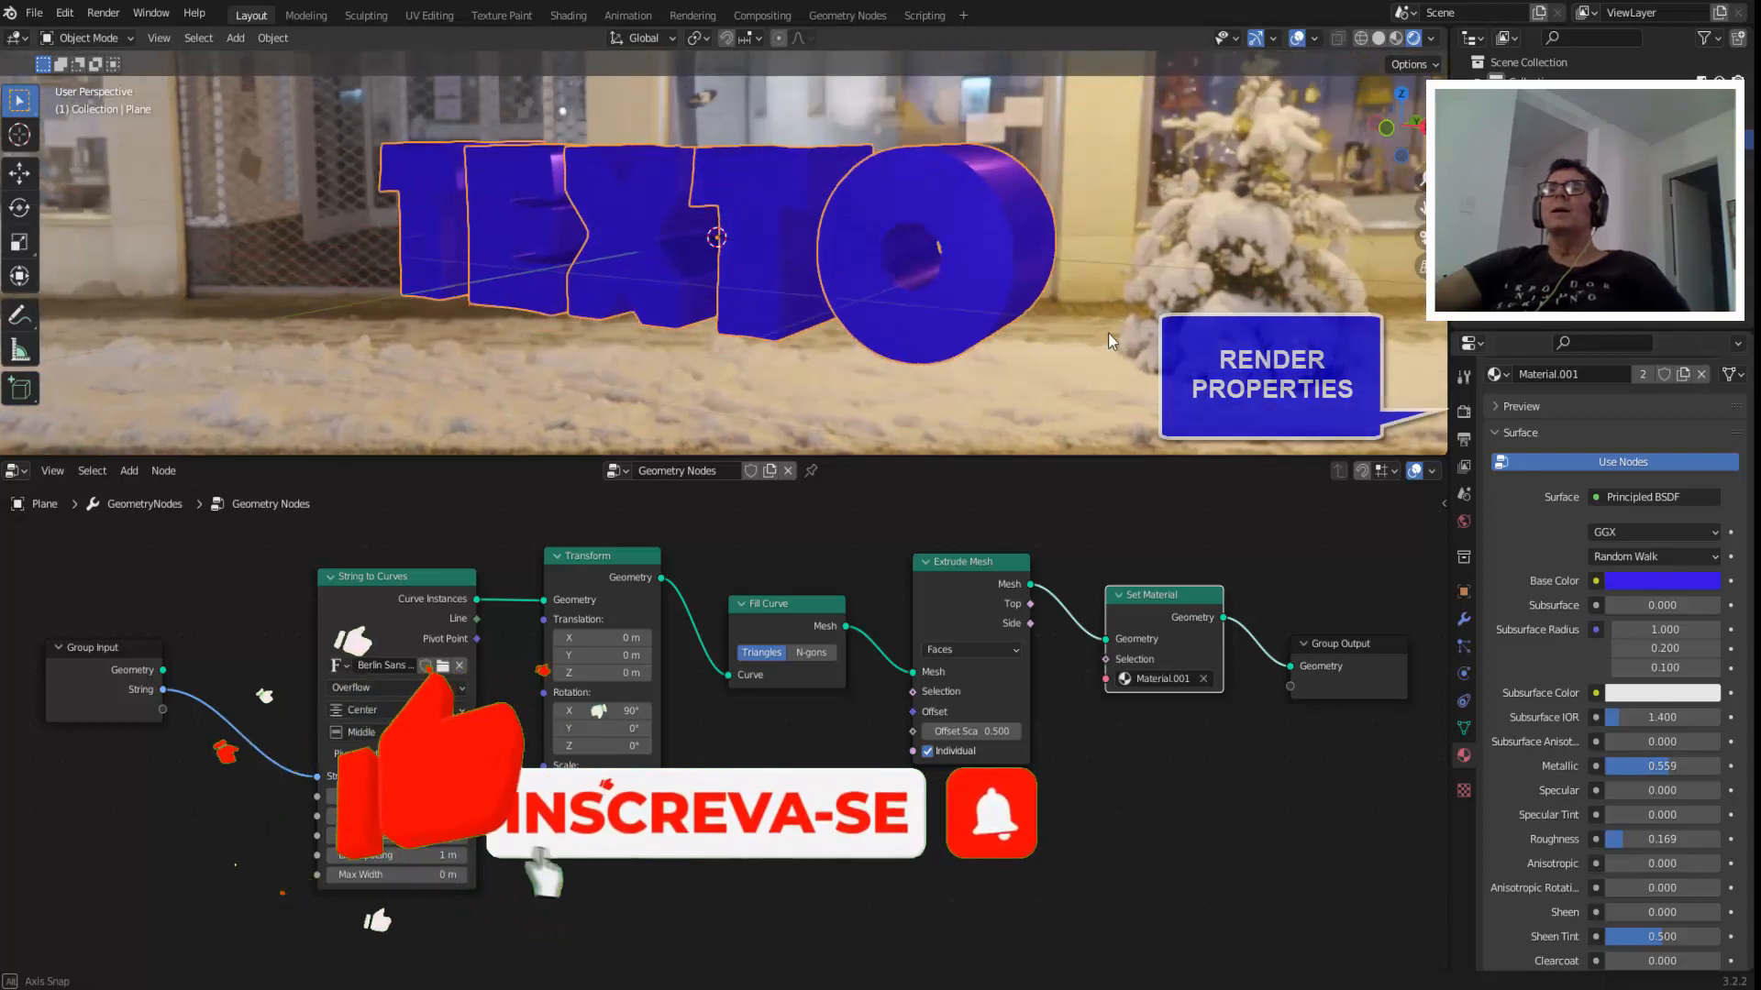
# Enable the Transparent film option in the render settings to hide the world image behind the text.
pyautogui.click(1463, 413)
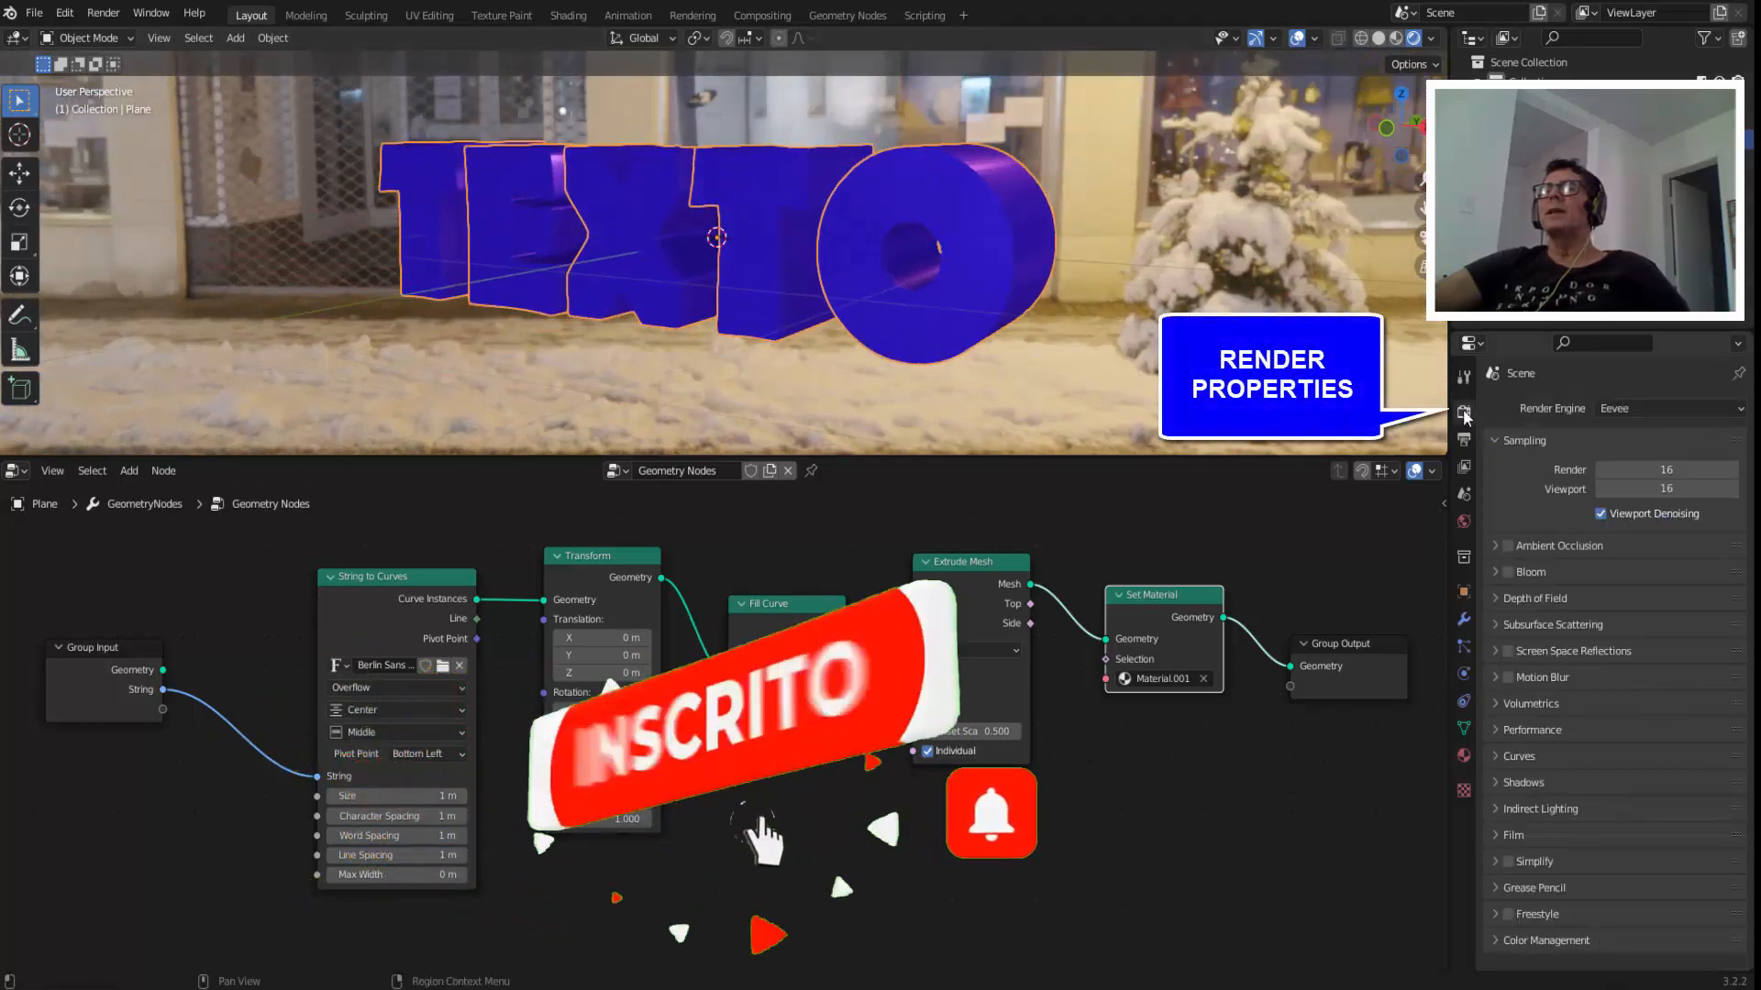
pyautogui.click(1498, 835)
pyautogui.click(1595, 885)
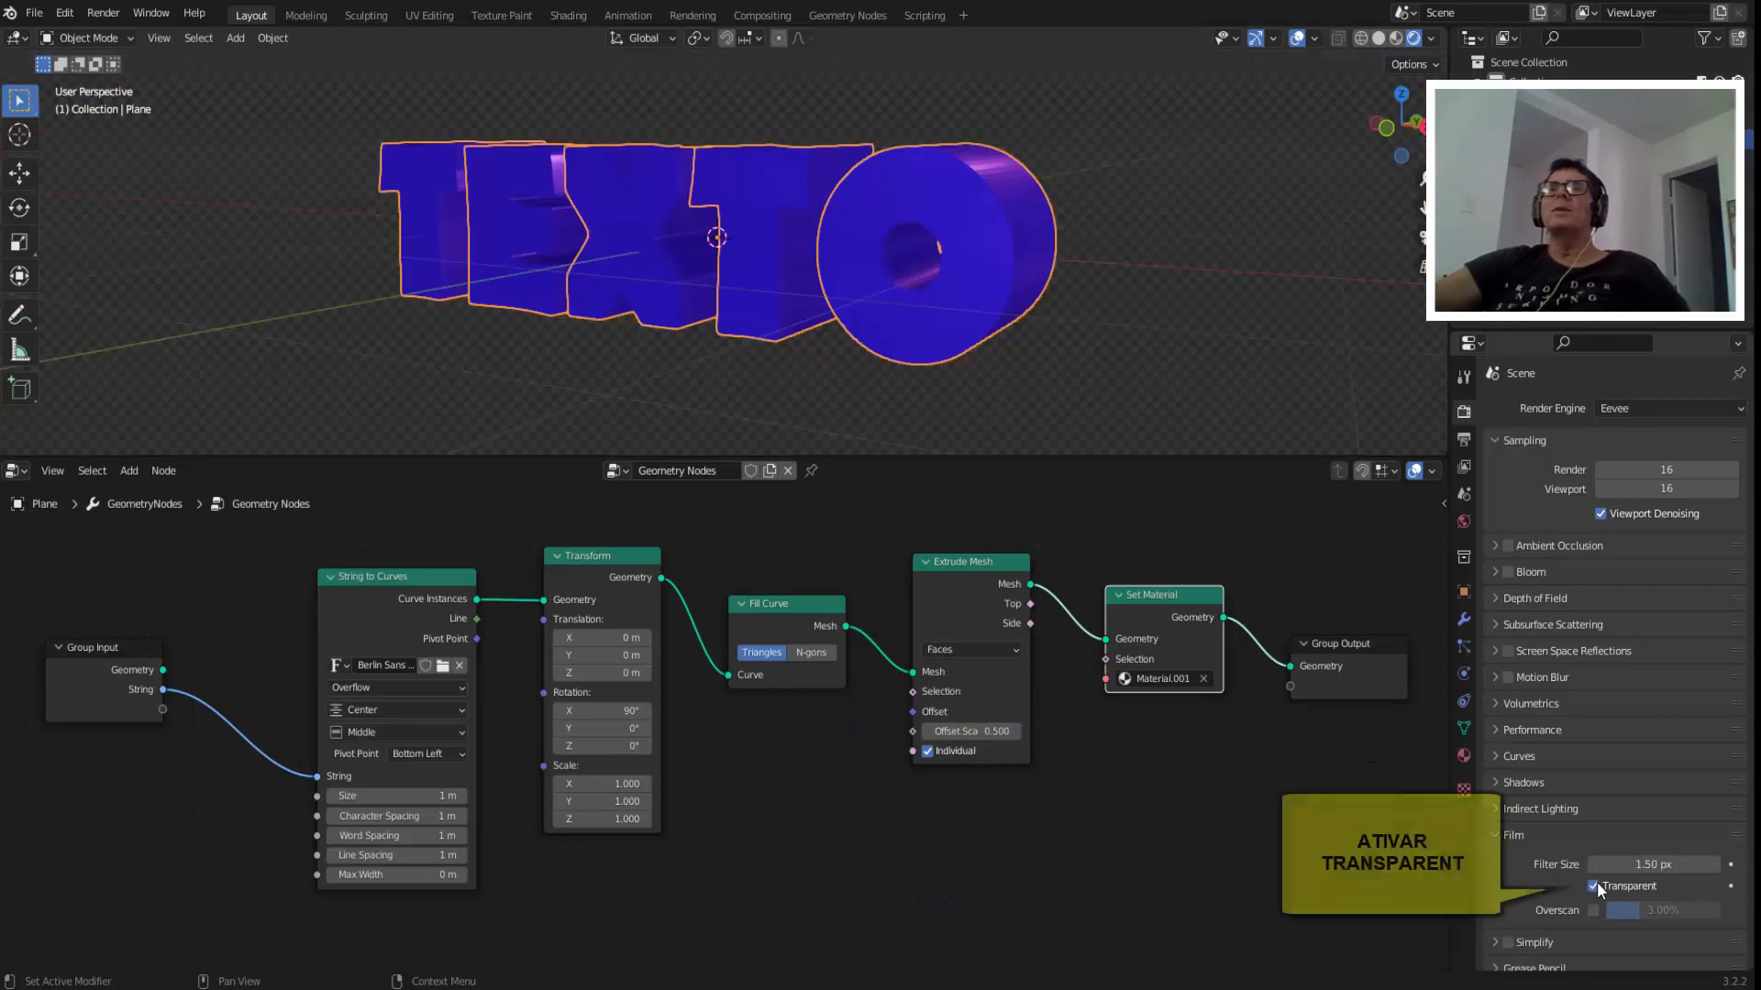
pyautogui.moveTo(899, 374); pyautogui.dragTo(1016, 328, button='middle')
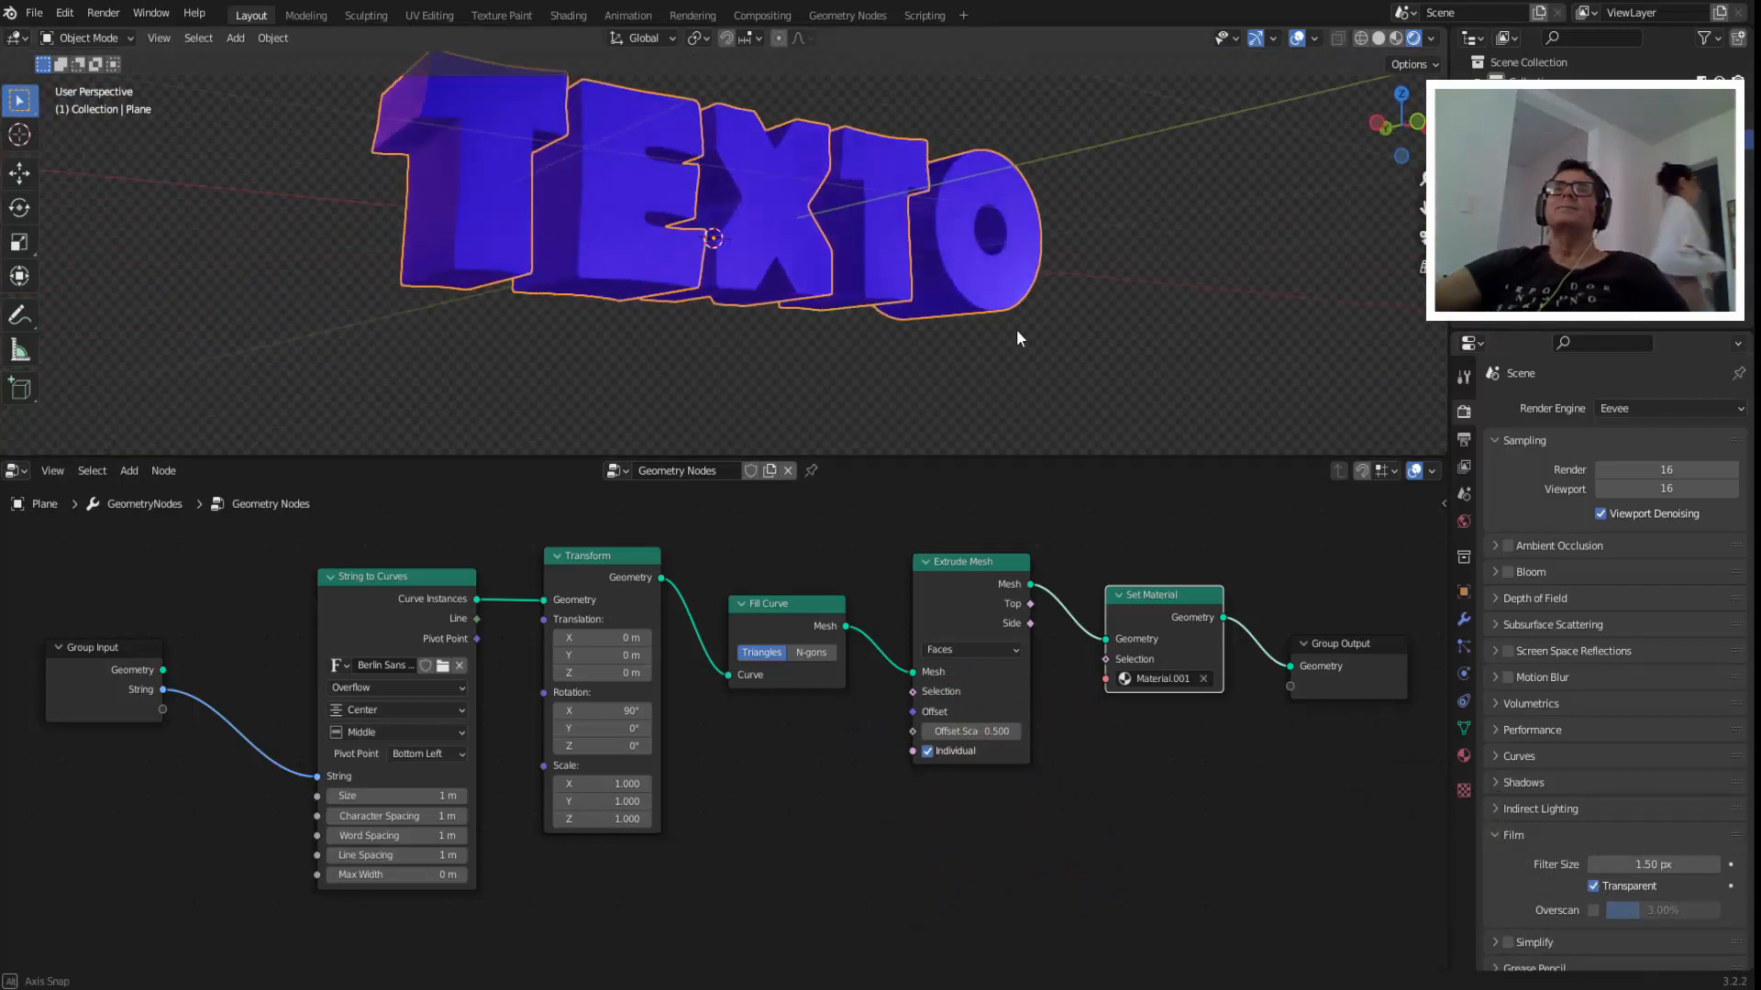